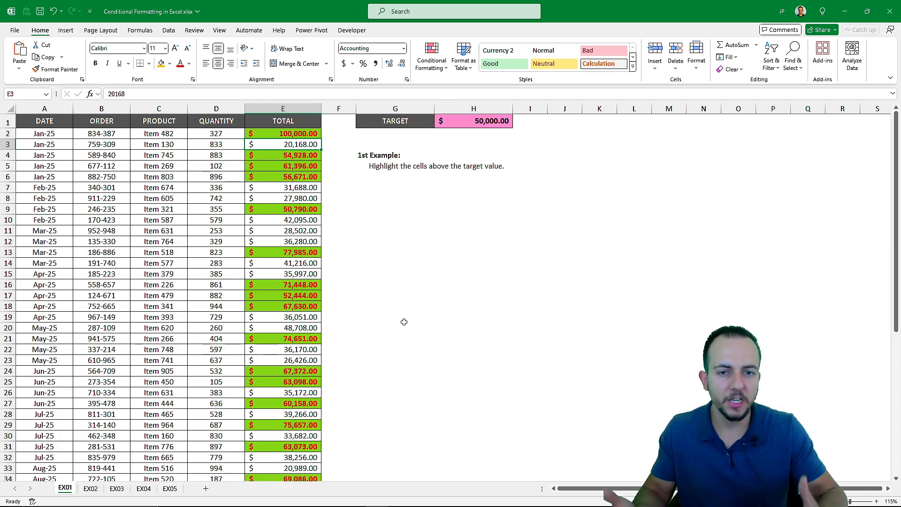
Step: Look through the example sheets that follow EX01
{"action": "key", "text": "ctrl+Page_Down"}
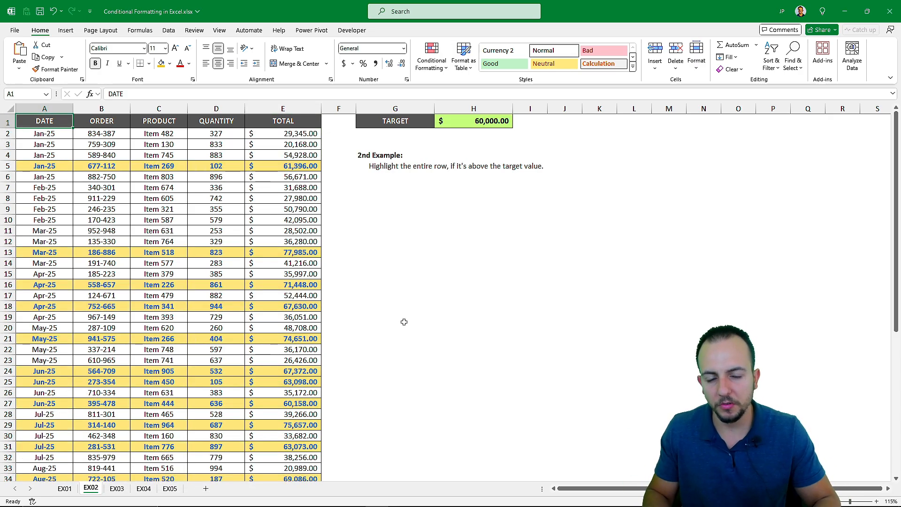
{"action": "key", "text": "ctrl+Page_Down"}
{"action": "key", "text": "ctrl+Page_Down"}
{"action": "key", "text": "ctrl+Page_Down"}
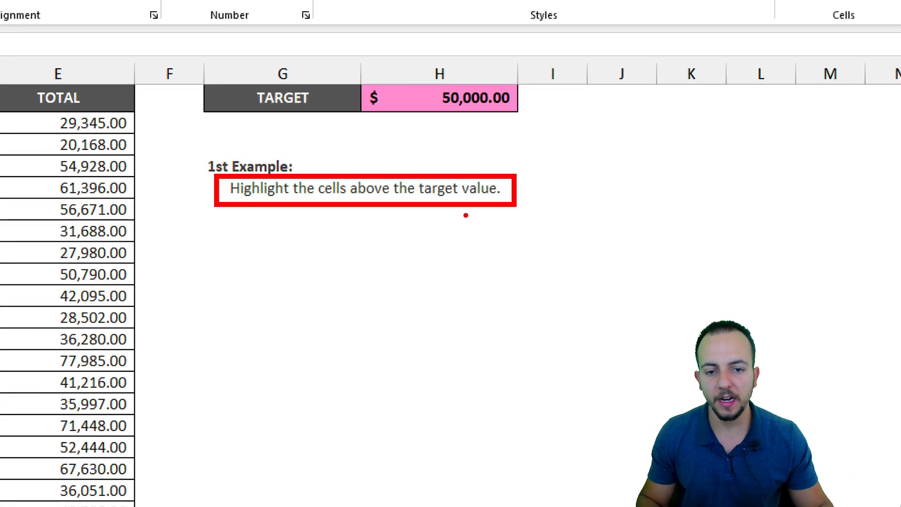
{"action": "mouse_move", "coordinate": [443, 83]}
{"action": "left_mouse_down"}
{"action": "mouse_move", "coordinate": [540, 127]}
{"action": "mouse_move", "coordinate": [613, 144]}
{"action": "left_mouse_up"}
{"action": "left_click_drag", "start_coordinate": [464, 139], "coordinate": [559, 73]}
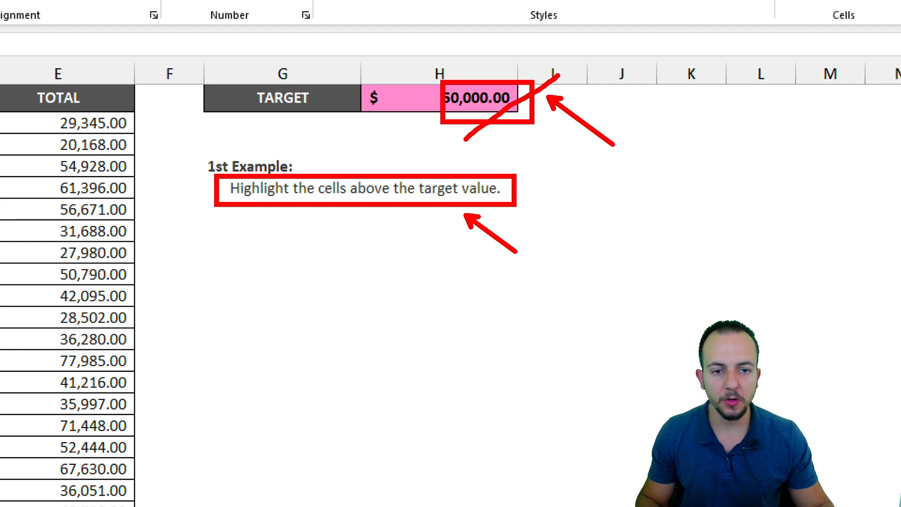
{"action": "key", "text": "Escape"}
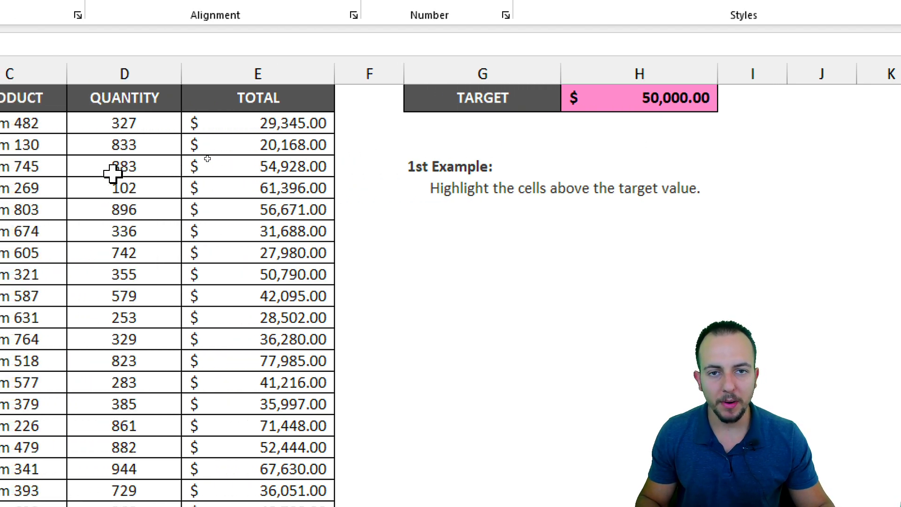
{"action": "left_click_drag", "start_coordinate": [258, 125], "coordinate": [237, 396]}
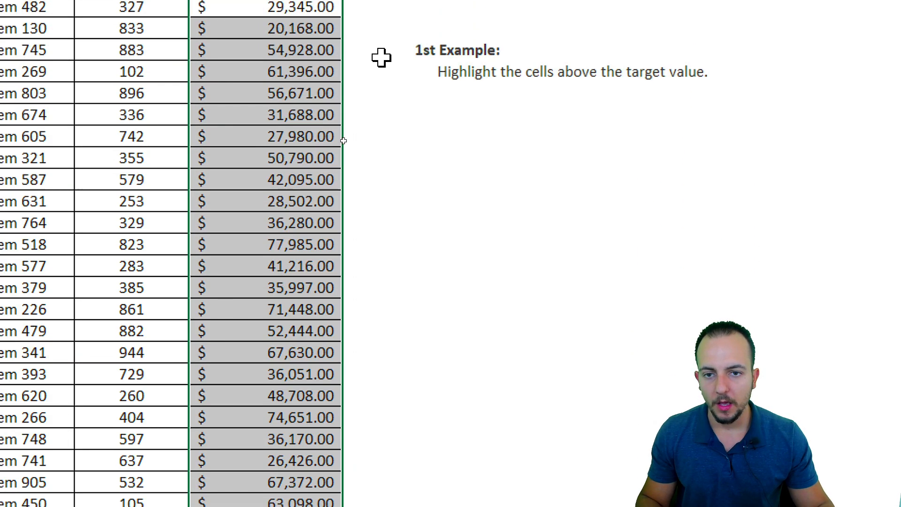
{"action": "left_click", "coordinate": [312, 71]}
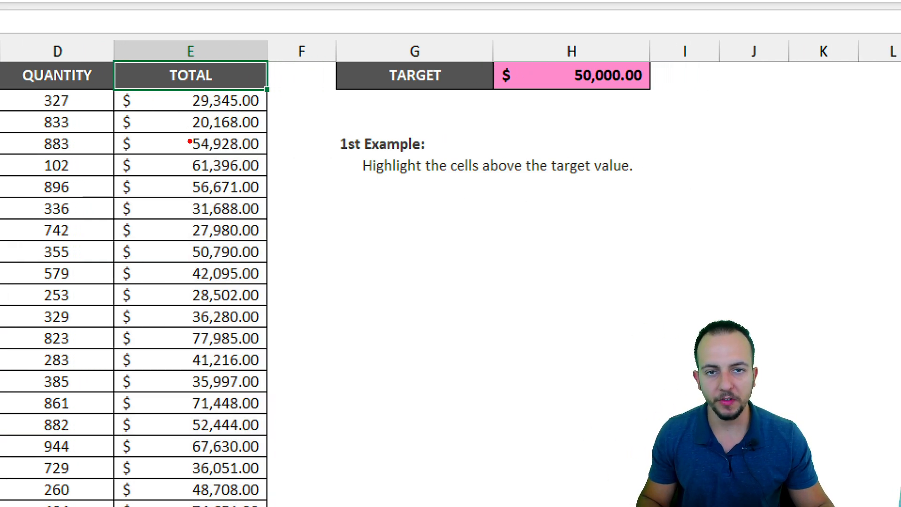
{"action": "left_click_drag", "start_coordinate": [177, 130], "coordinate": [304, 162]}
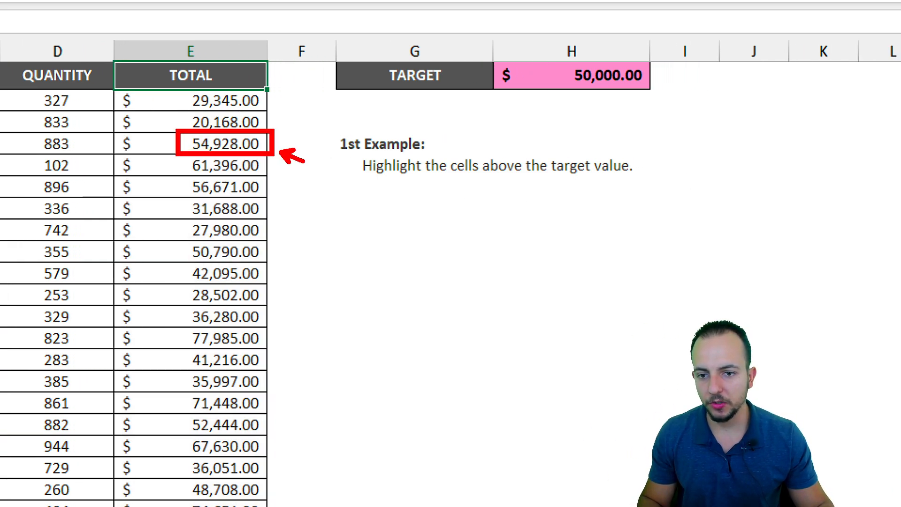
{"action": "mouse_move", "coordinate": [178, 155]}
{"action": "left_mouse_down"}
{"action": "mouse_move", "coordinate": [263, 185]}
{"action": "mouse_move", "coordinate": [280, 154]}
{"action": "left_mouse_up"}
{"action": "mouse_move", "coordinate": [178, 177]}
{"action": "left_mouse_down"}
{"action": "mouse_move", "coordinate": [277, 198]}
{"action": "mouse_move", "coordinate": [179, 187]}
{"action": "left_mouse_up"}
{"action": "mouse_move", "coordinate": [182, 242]}
{"action": "left_mouse_down"}
{"action": "mouse_move", "coordinate": [269, 263]}
{"action": "mouse_move", "coordinate": [278, 241]}
{"action": "left_mouse_up"}
{"action": "left_click_drag", "start_coordinate": [321, 287], "coordinate": [289, 259]}
{"action": "left_click_drag", "start_coordinate": [290, 259], "coordinate": [292, 275]}
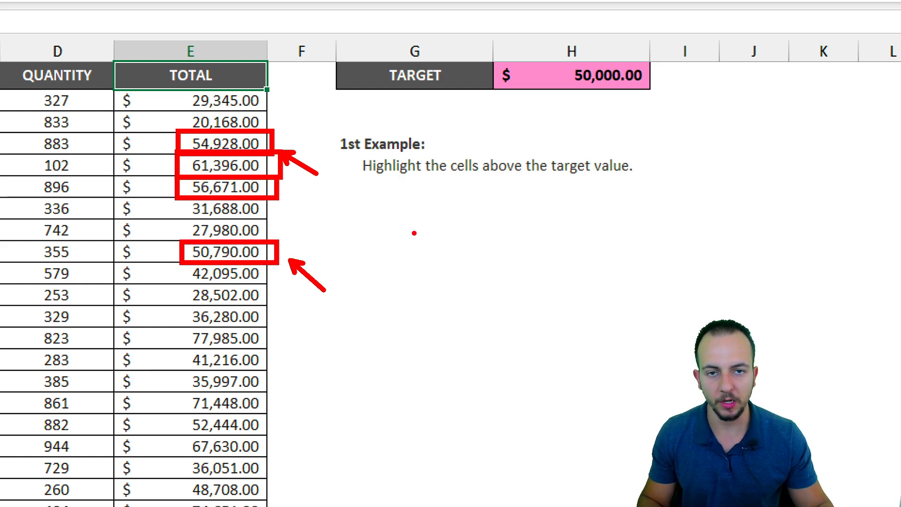
{"action": "key", "text": "Escape"}
Step: Fill the cell E4 in the Total column with orange
{"action": "left_click", "coordinate": [241, 144]}
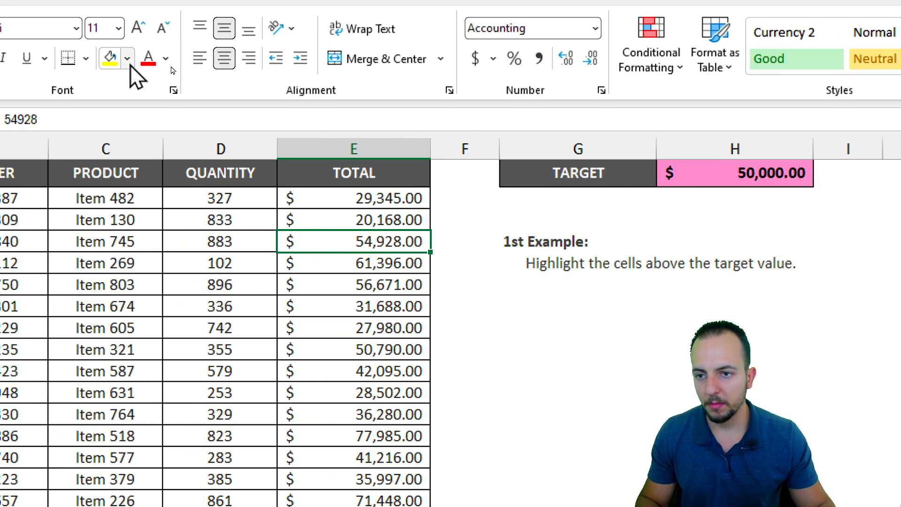
{"action": "left_click", "coordinate": [127, 59]}
{"action": "left_click", "coordinate": [221, 125]}
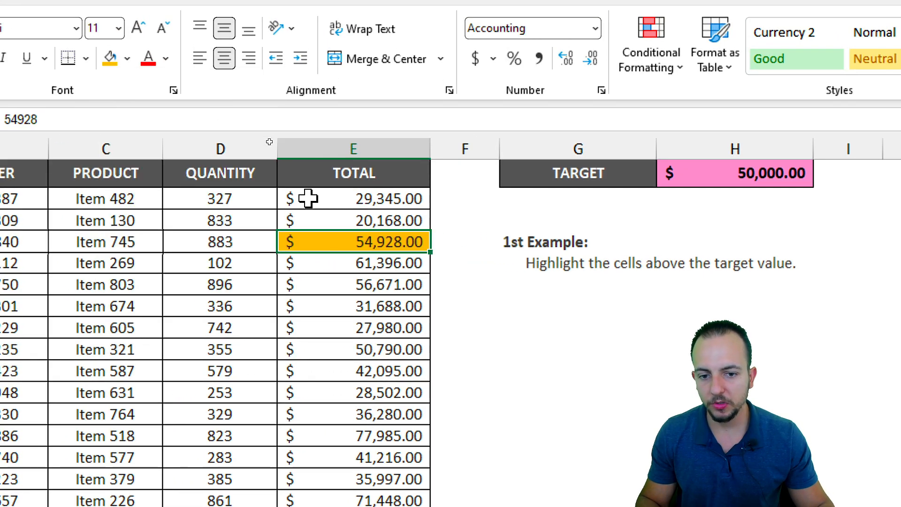
{"action": "left_click", "coordinate": [371, 285]}
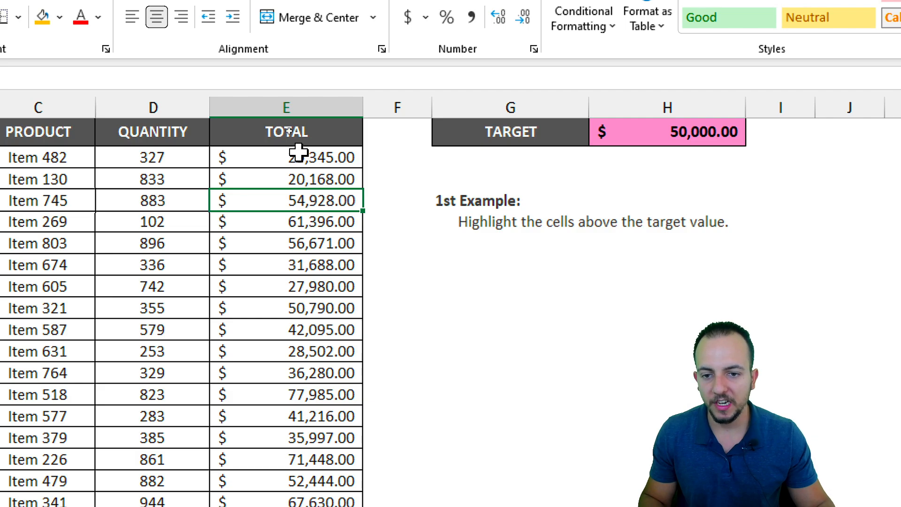
Step: Start a Greater Than conditional formatting rule for all the totals in E2:E54
{"action": "left_click_drag", "start_coordinate": [271, 157], "coordinate": [290, 464]}
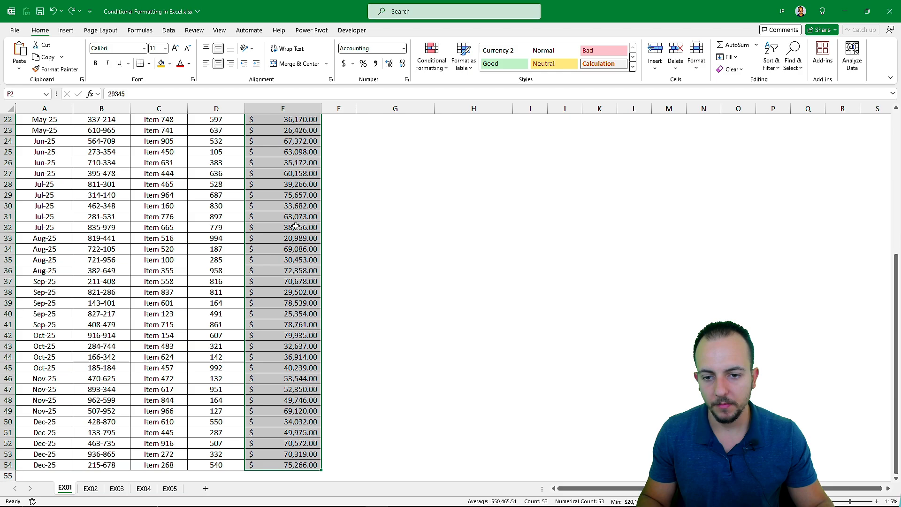
{"action": "scroll", "coordinate": [318, 177], "scroll_direction": "up", "scroll_amount": 7}
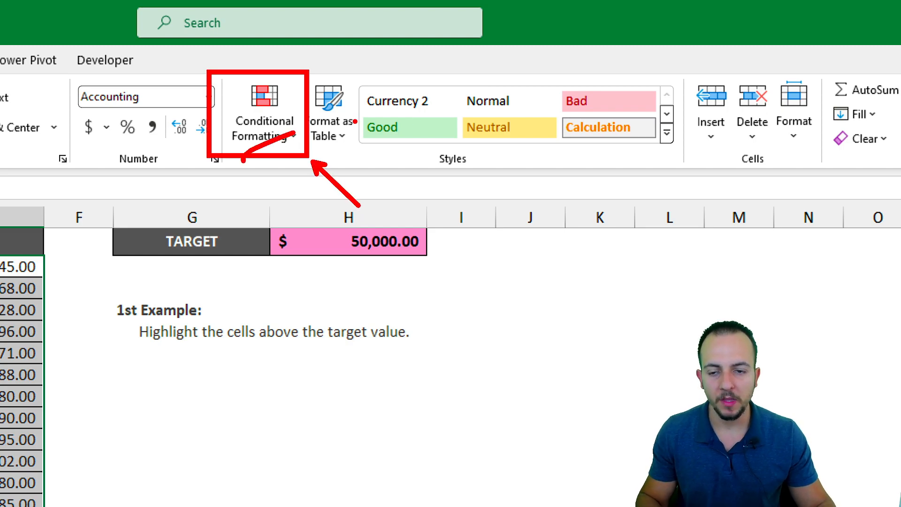
{"action": "left_click", "coordinate": [296, 138]}
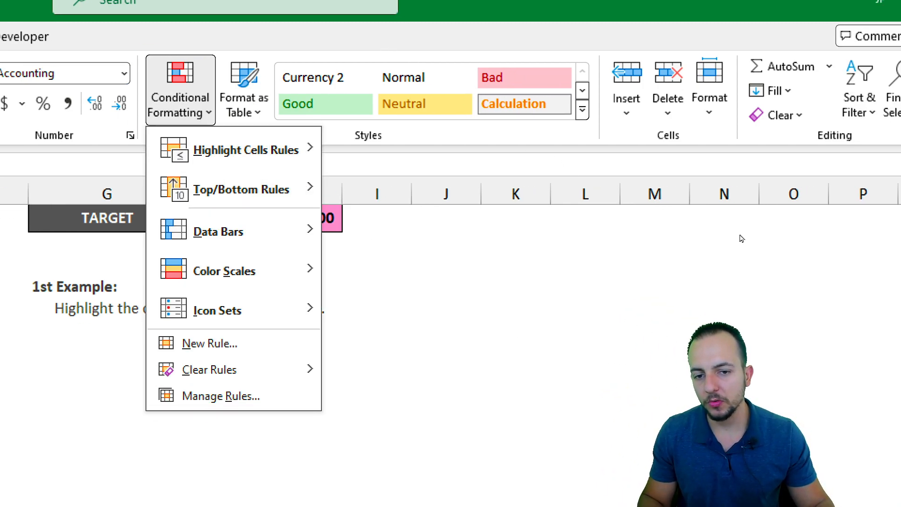
{"action": "mouse_move", "coordinate": [244, 152]}
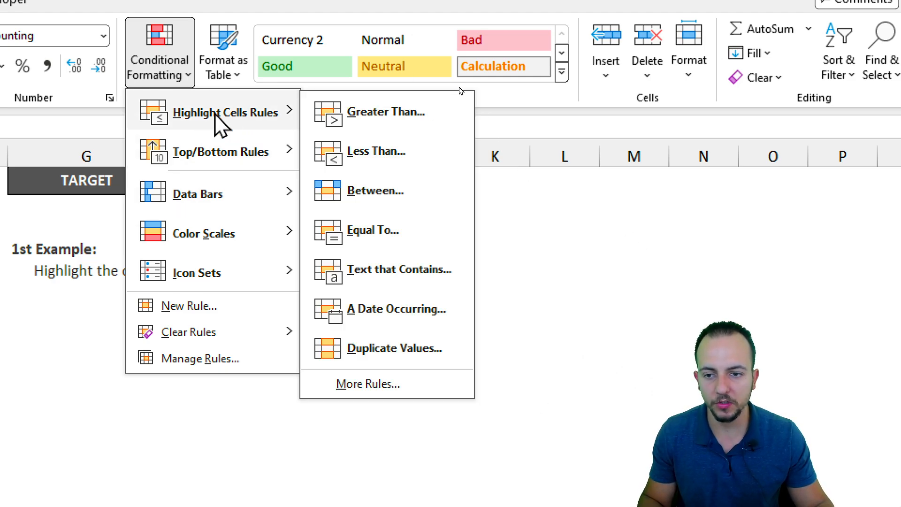
{"action": "mouse_move", "coordinate": [212, 161]}
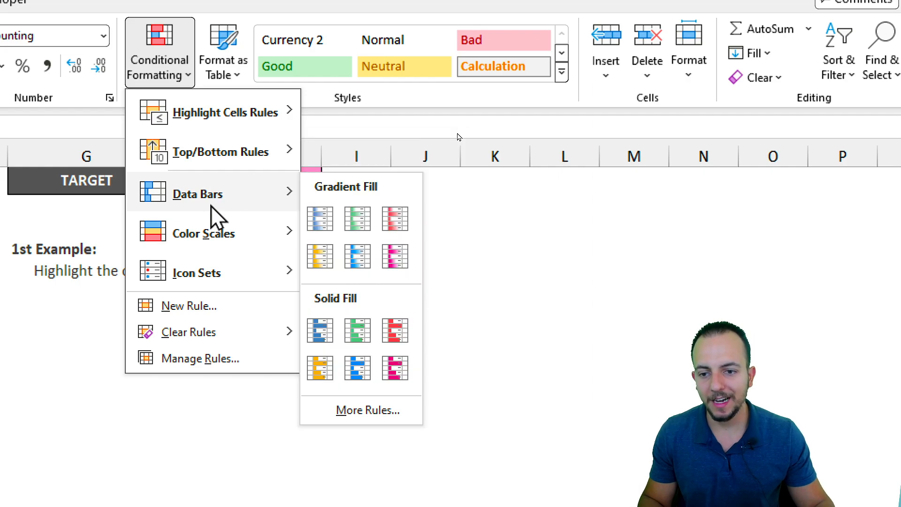
{"action": "mouse_move", "coordinate": [240, 239]}
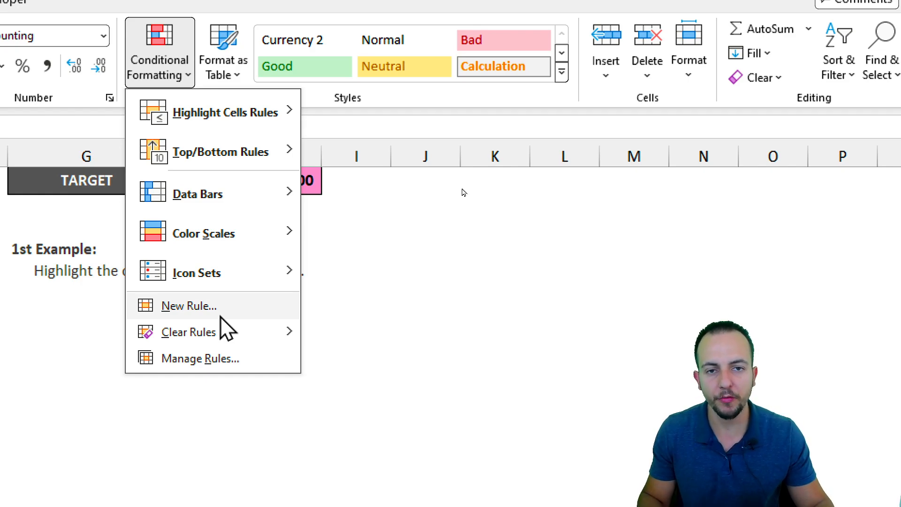
{"action": "mouse_move", "coordinate": [184, 101]}
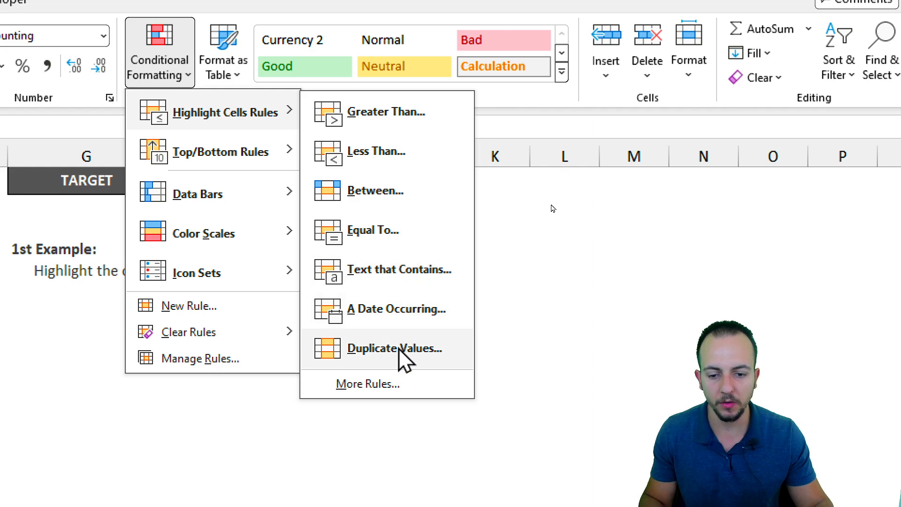
{"action": "left_click", "coordinate": [369, 124]}
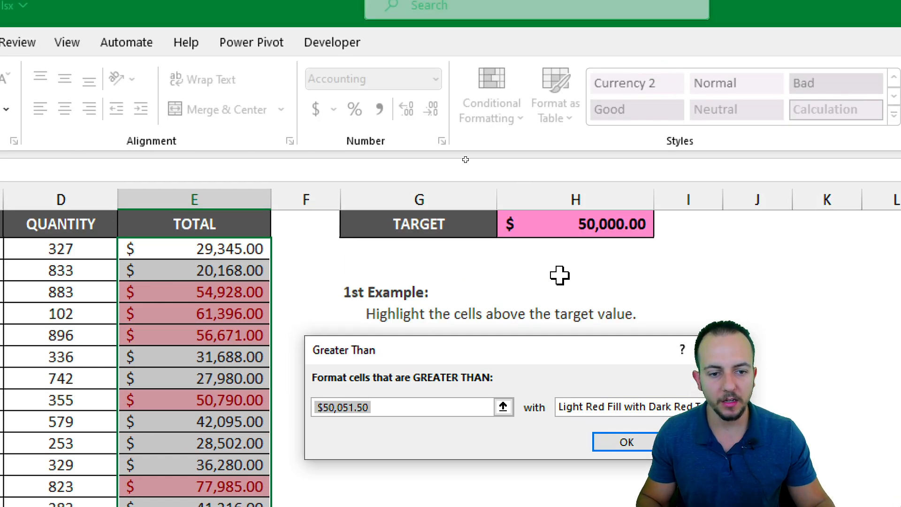
Step: Enter 50000 as the comparison value of the Greater Than rule
{"action": "key", "text": "ctrl+2"}
{"action": "left_click_drag", "start_coordinate": [568, 82], "coordinate": [684, 146]}
{"action": "left_click_drag", "start_coordinate": [708, 113], "coordinate": [789, 162]}
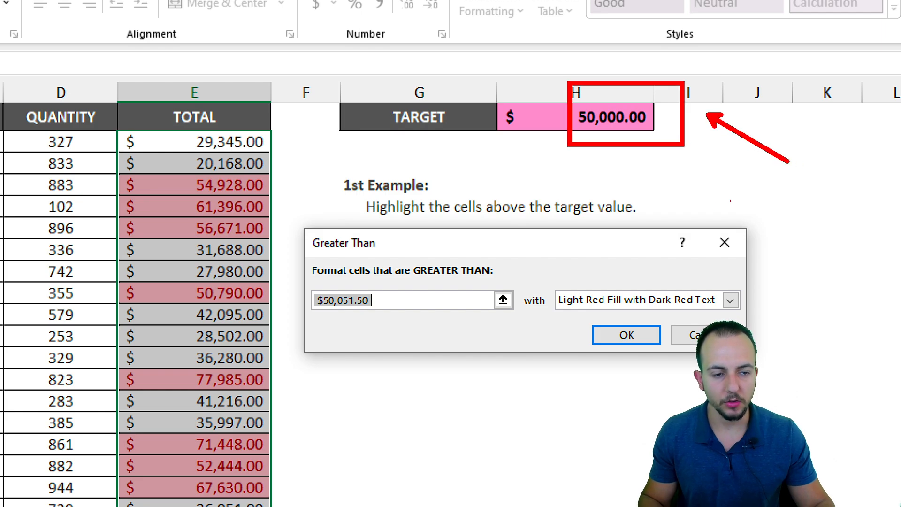
{"action": "key", "text": "Escape"}
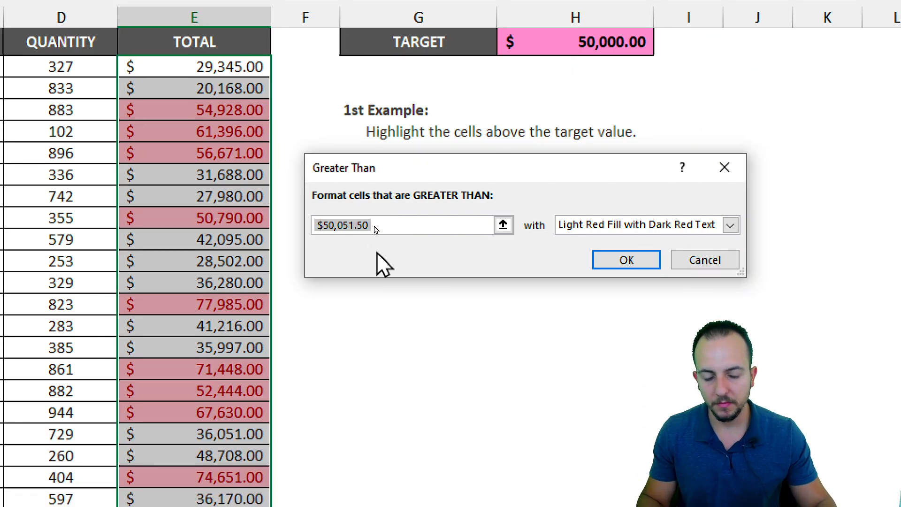
{"action": "type", "text": "50000"}
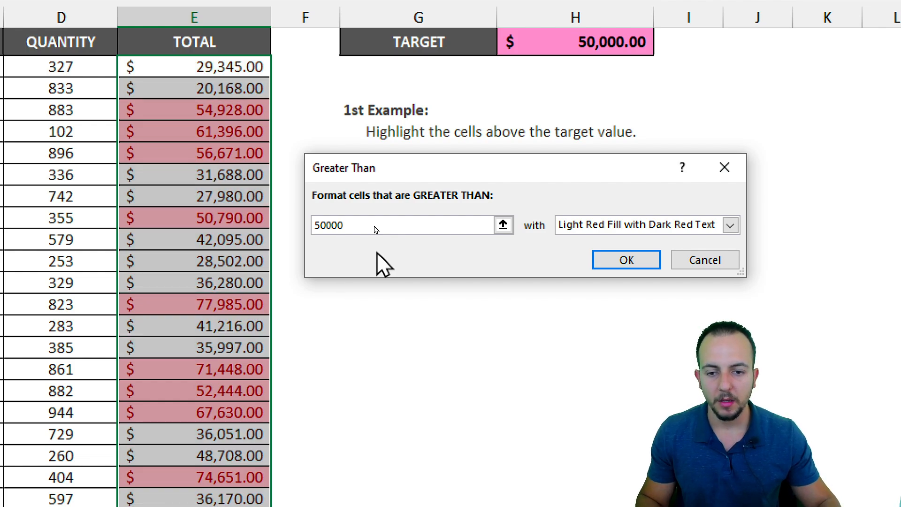
{"action": "left_click_drag", "start_coordinate": [321, 218], "coordinate": [354, 236]}
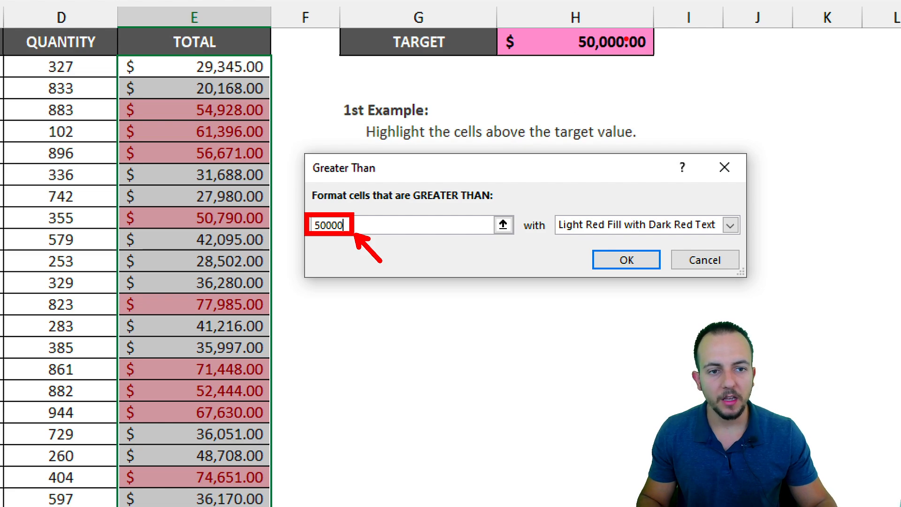
{"action": "left_click_drag", "start_coordinate": [563, 21], "coordinate": [758, 100]}
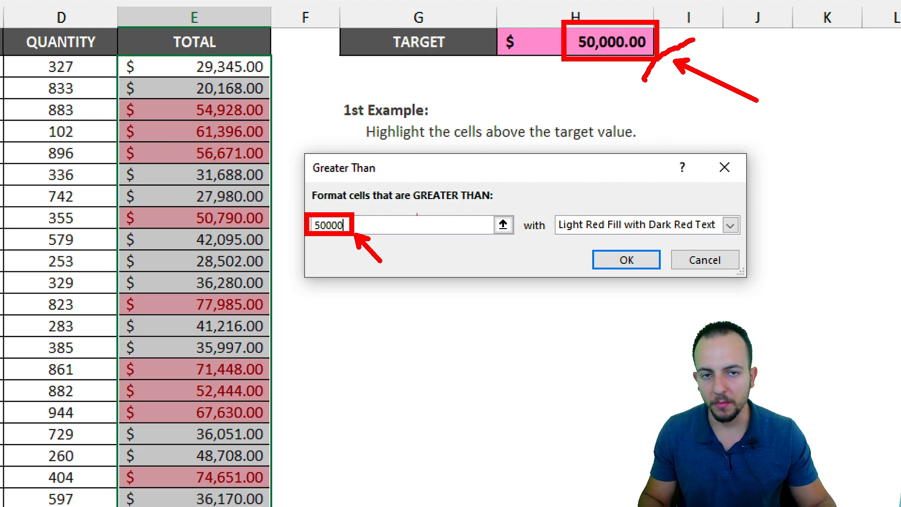
{"action": "left_click_drag", "start_coordinate": [351, 202], "coordinate": [356, 211]}
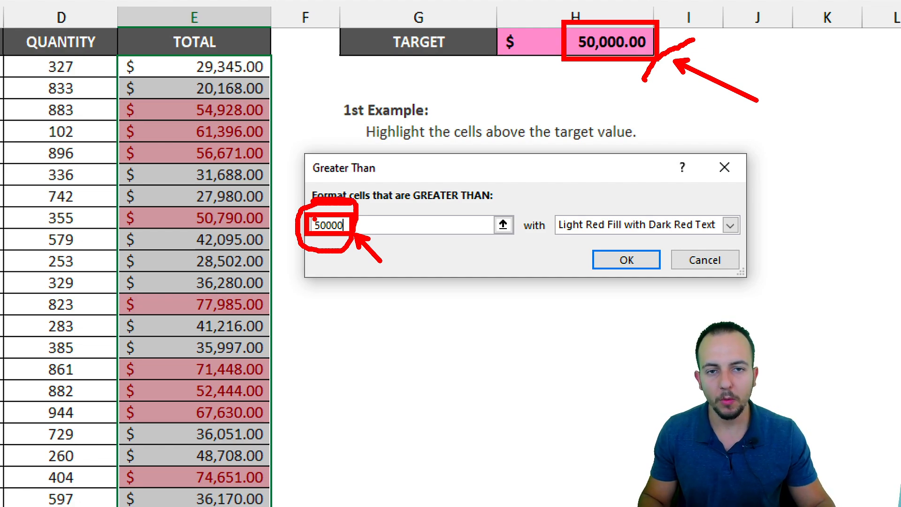
{"action": "left_click_drag", "start_coordinate": [371, 217], "coordinate": [434, 242]}
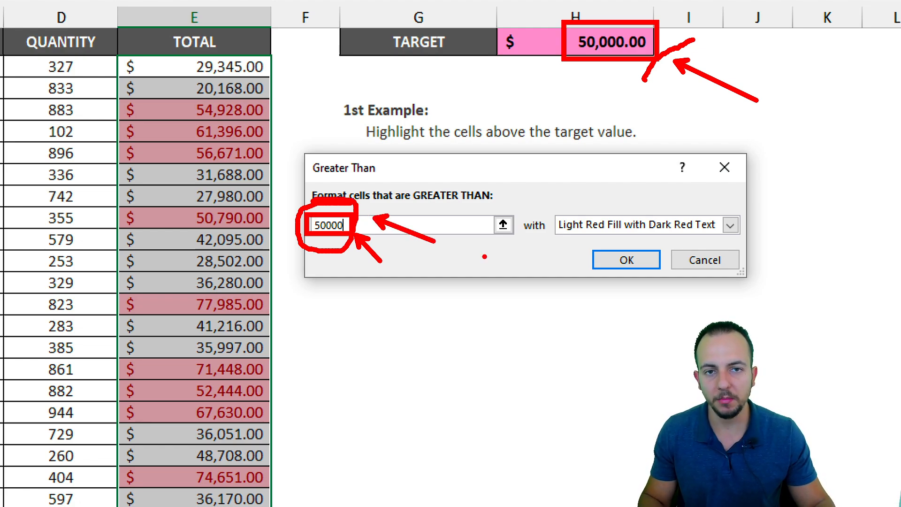
{"action": "left_click_drag", "start_coordinate": [605, 61], "coordinate": [592, 161]}
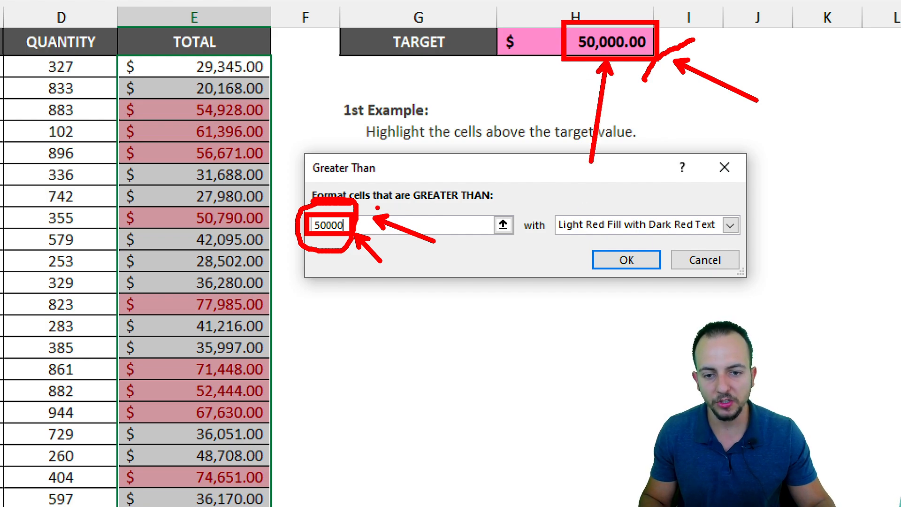
{"action": "left_click_drag", "start_coordinate": [377, 208], "coordinate": [434, 175]}
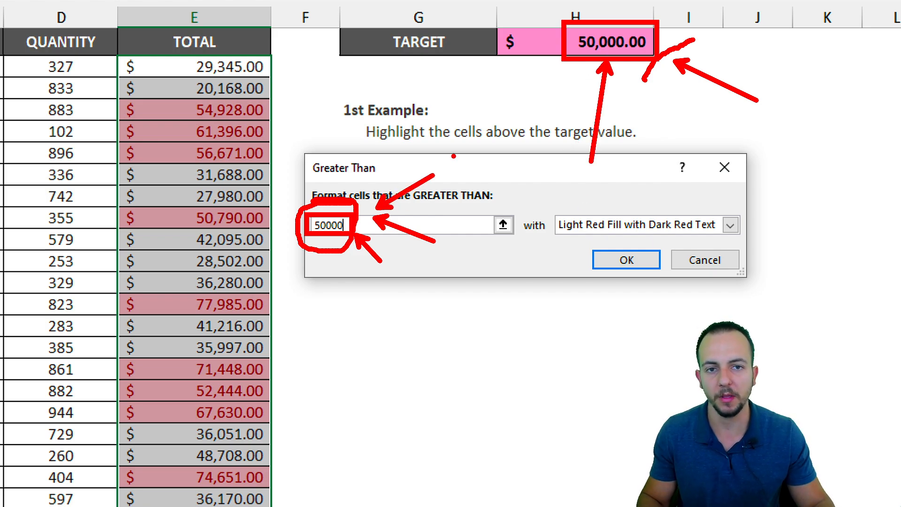
{"action": "key", "text": "Escape"}
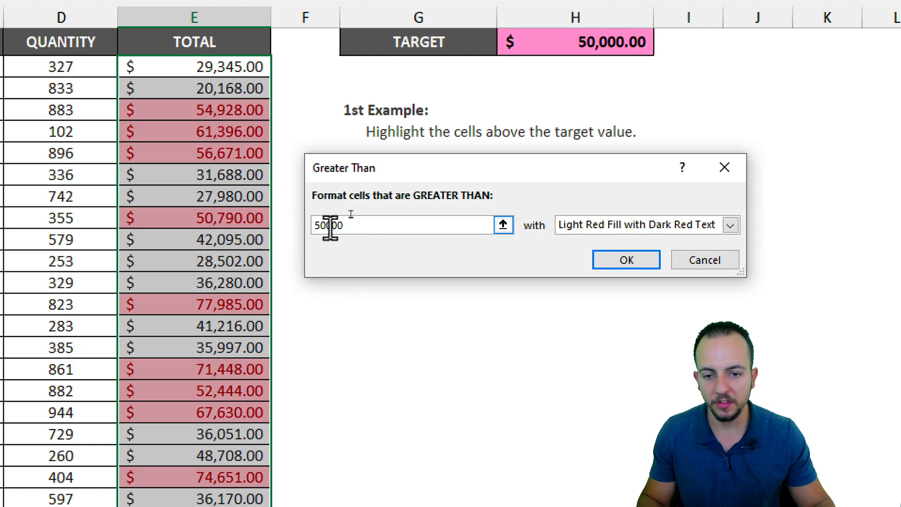
Step: Make the Greater Than rule compare against the target cell, =$H$1
{"action": "left_click_drag", "start_coordinate": [306, 226], "coordinate": [382, 228]}
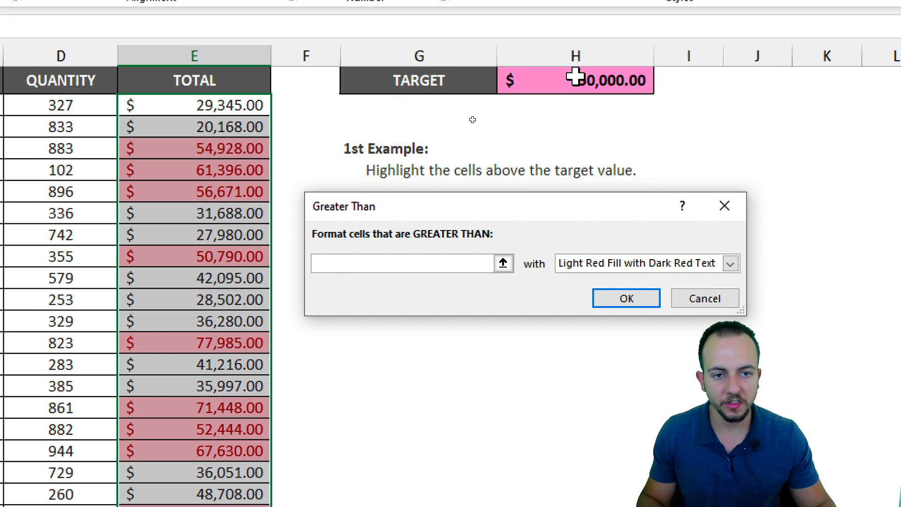
{"action": "left_click", "coordinate": [576, 77]}
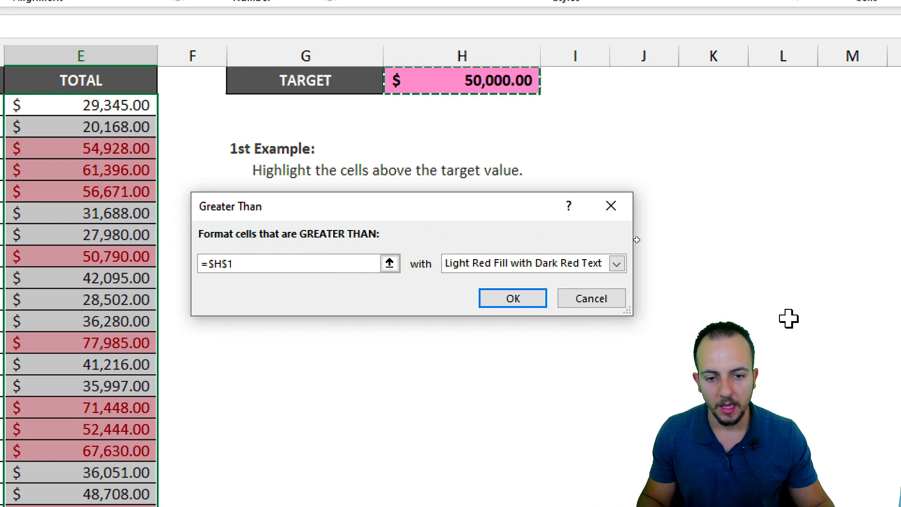
Step: Try the preset formats for the Greater Than rule, ending with Green Fill with Dark Green Text
{"action": "left_click", "coordinate": [633, 265]}
{"action": "left_click", "coordinate": [491, 281]}
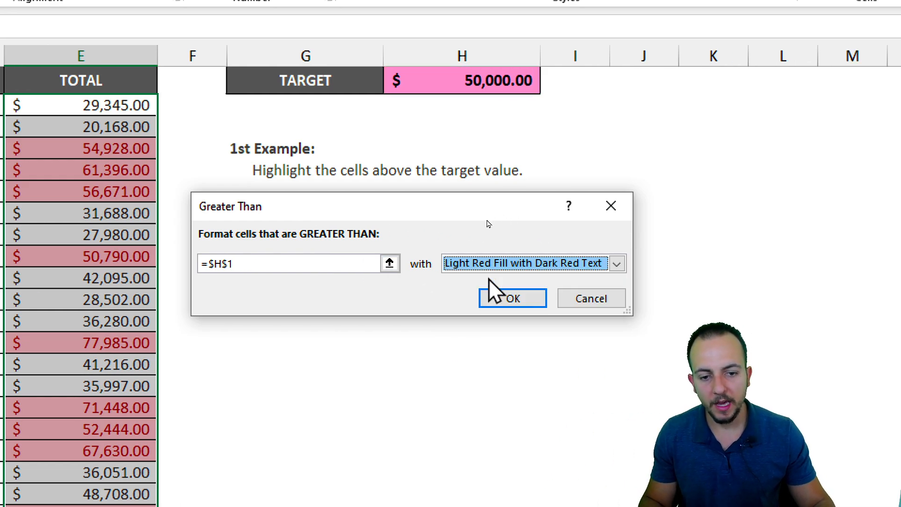
{"action": "left_click", "coordinate": [488, 267]}
{"action": "left_click", "coordinate": [488, 292]}
{"action": "left_click", "coordinate": [478, 268]}
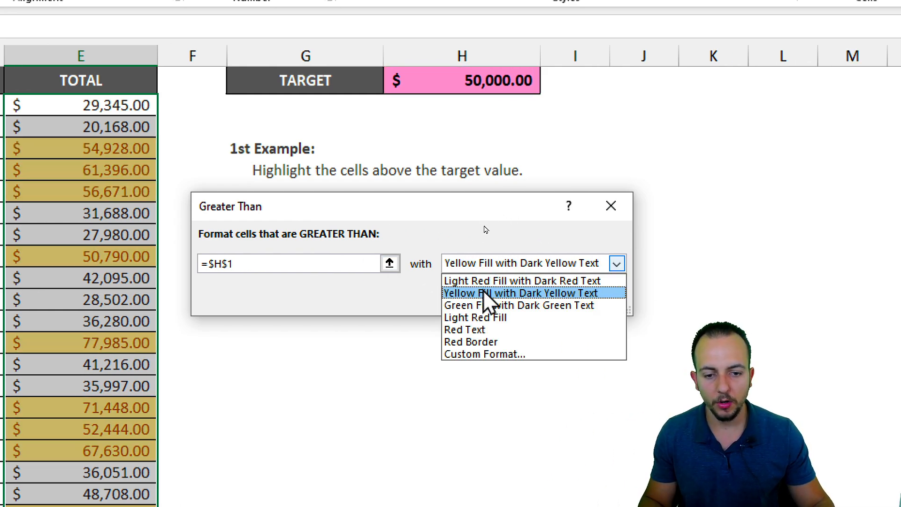
{"action": "left_click", "coordinate": [488, 305]}
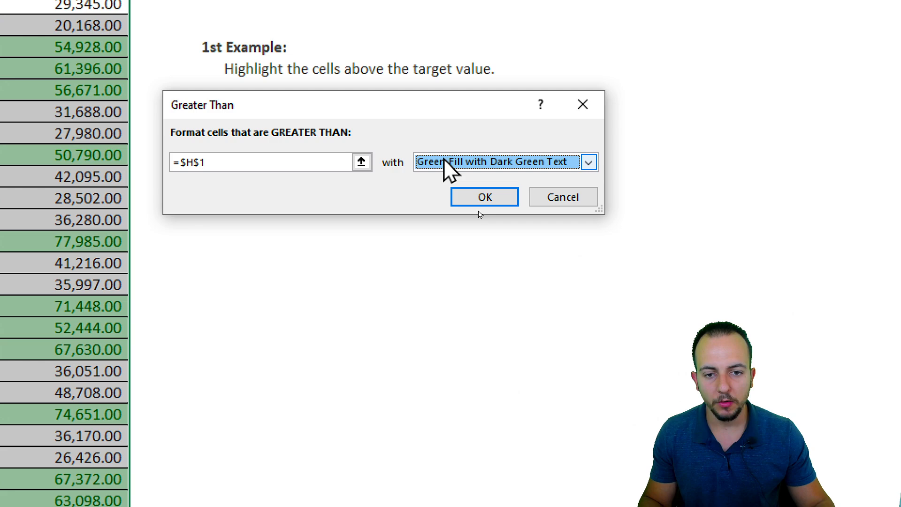
Step: Give the Greater Than rule a custom format with bold font in standard red
{"action": "left_click", "coordinate": [576, 162]}
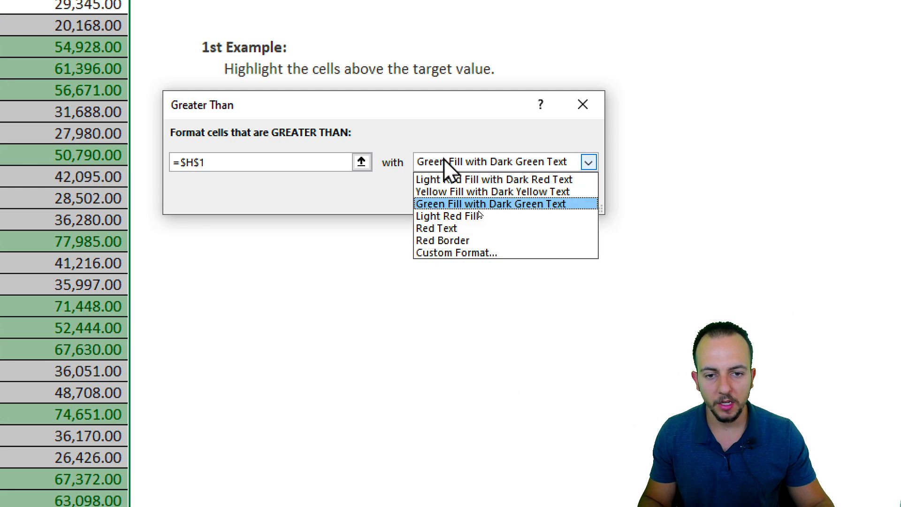
{"action": "left_click", "coordinate": [433, 256]}
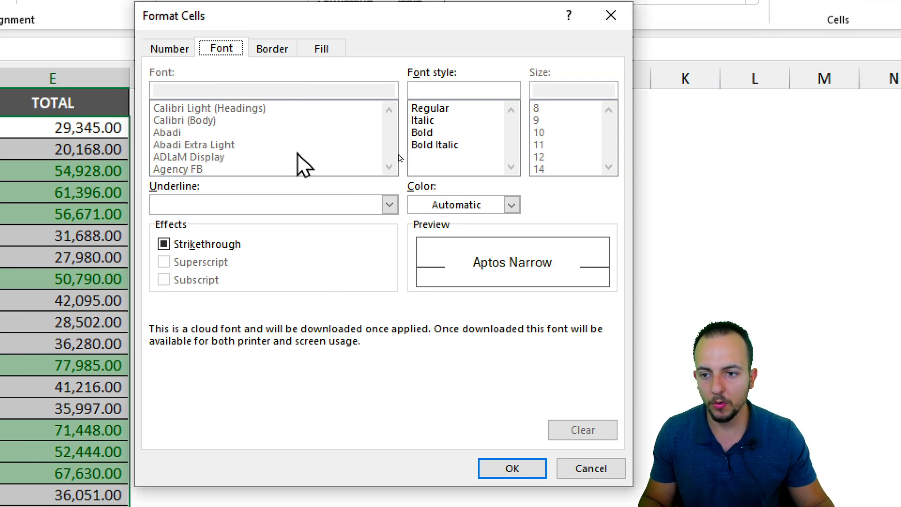
{"action": "left_click", "coordinate": [427, 133]}
{"action": "left_click", "coordinate": [456, 209]}
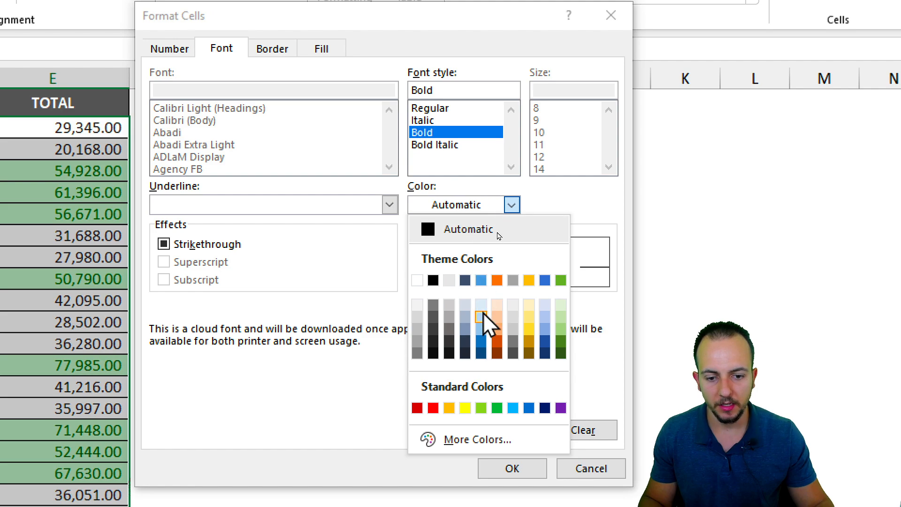
{"action": "left_click", "coordinate": [432, 407]}
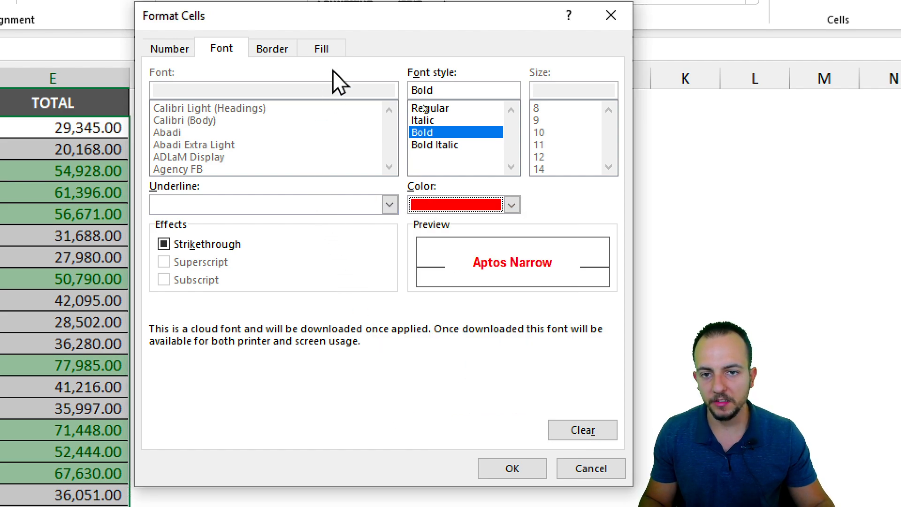
Step: Add a light green fill to the custom format and apply the Greater Than rule to the totals
{"action": "left_click", "coordinate": [329, 50]}
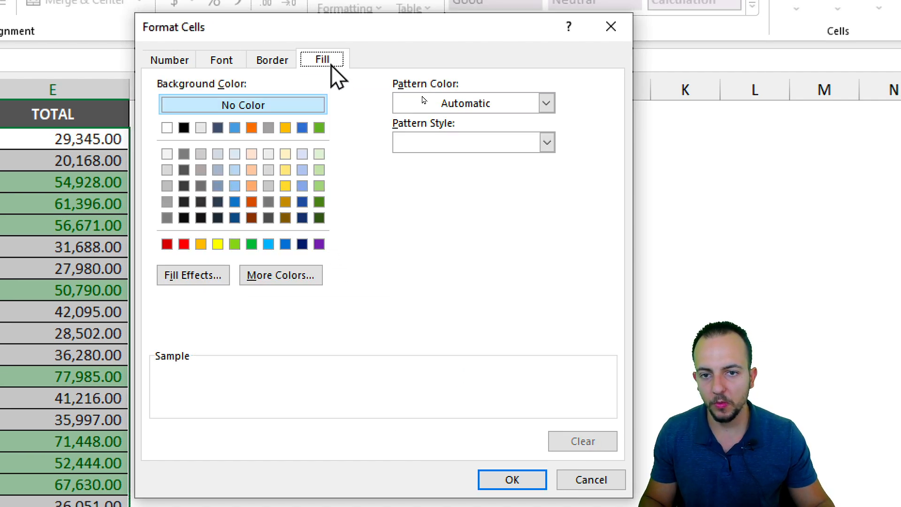
{"action": "left_click", "coordinate": [235, 244]}
{"action": "left_click", "coordinate": [507, 479]}
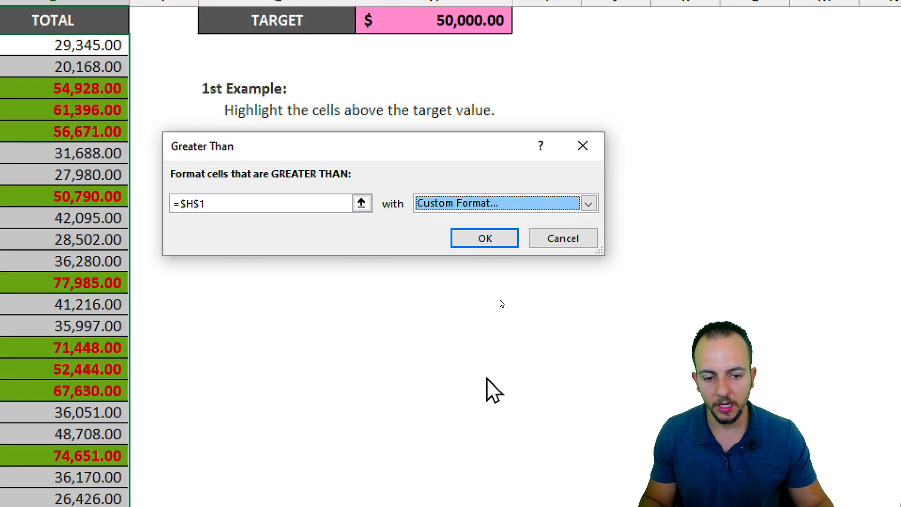
{"action": "left_click", "coordinate": [505, 238]}
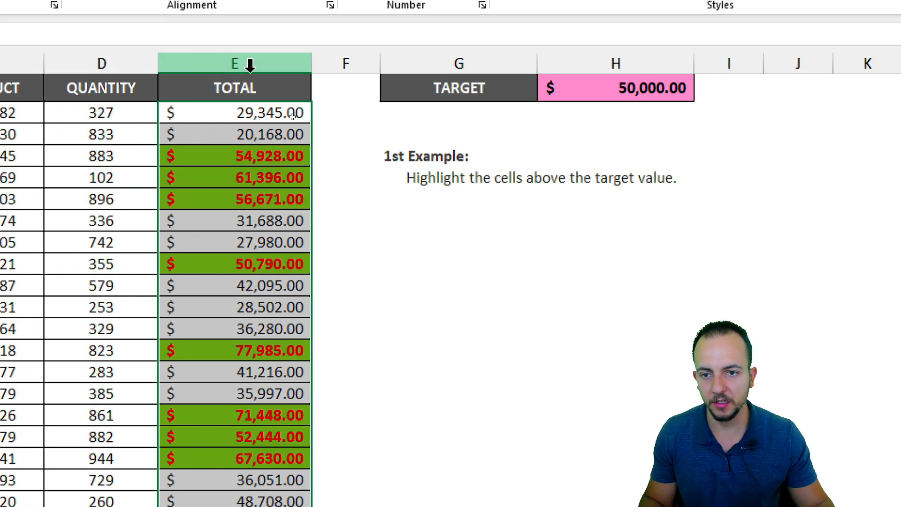
{"action": "left_click", "coordinate": [250, 89]}
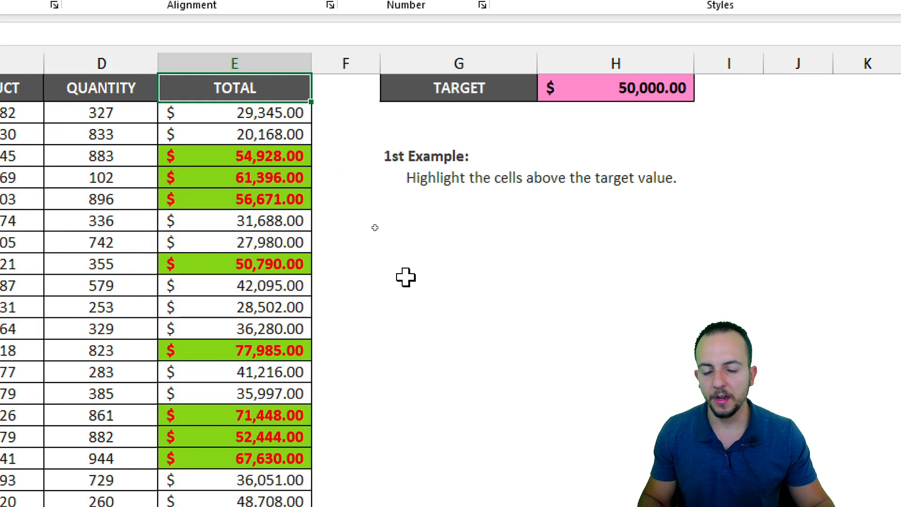
{"action": "left_click_drag", "start_coordinate": [144, 138], "coordinate": [323, 211]}
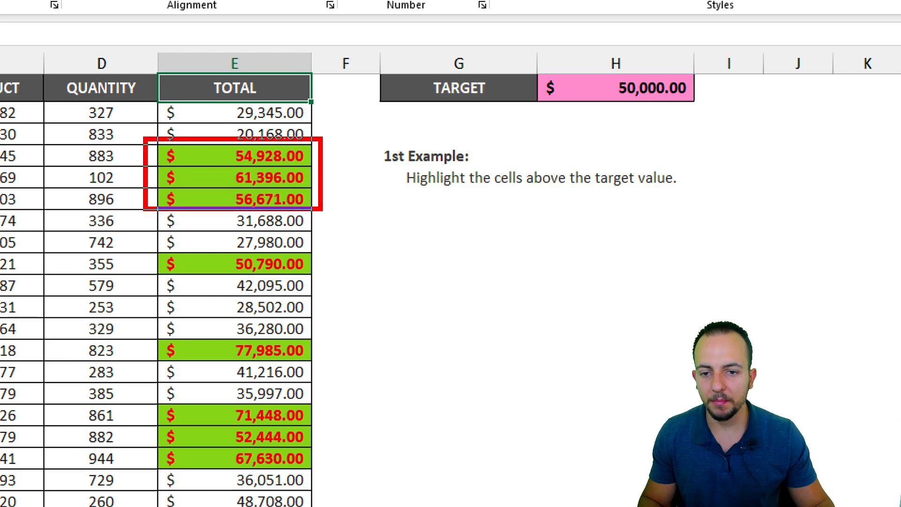
{"action": "mouse_move", "coordinate": [591, 65]}
{"action": "left_mouse_down"}
{"action": "mouse_move", "coordinate": [695, 110]}
{"action": "mouse_move", "coordinate": [682, 141]}
{"action": "mouse_move", "coordinate": [705, 171]}
{"action": "left_mouse_up"}
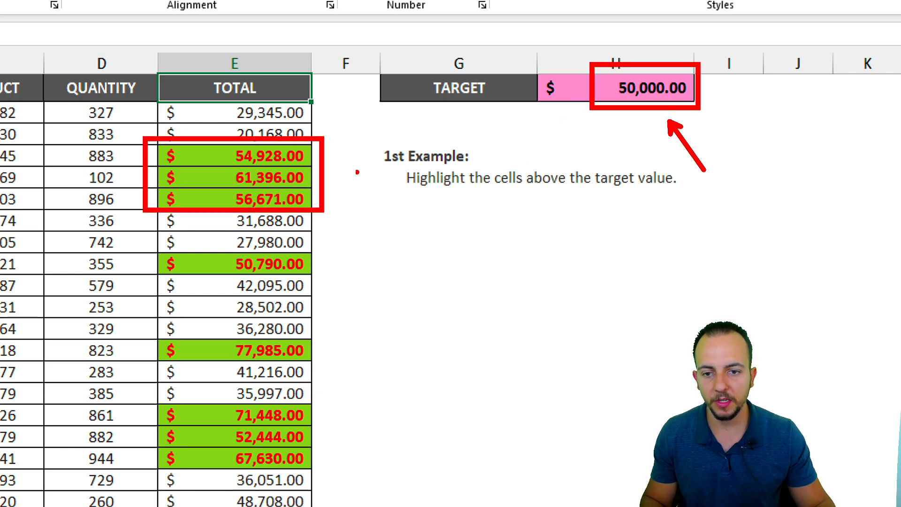
{"action": "left_click_drag", "start_coordinate": [334, 170], "coordinate": [375, 140]}
{"action": "key", "text": "Escape"}
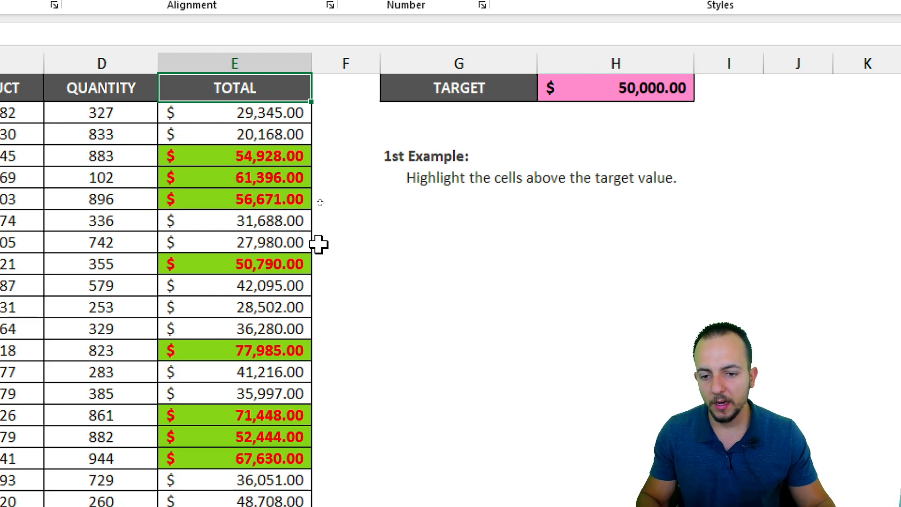
{"action": "mouse_move", "coordinate": [144, 112]}
{"action": "left_mouse_down"}
{"action": "mouse_move", "coordinate": [346, 197]}
{"action": "mouse_move", "coordinate": [450, 307]}
{"action": "left_mouse_up"}
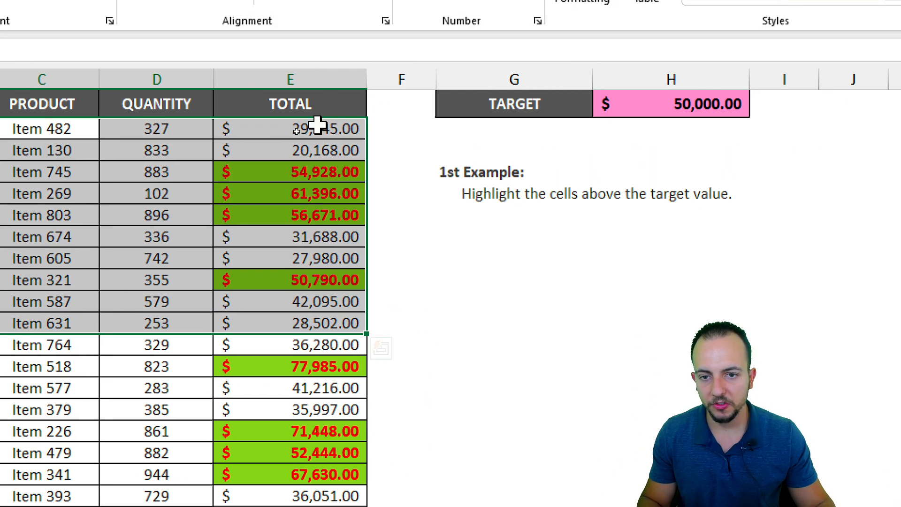
Step: Change the total in cell E2 to 100000 to test the highlighting rule
{"action": "left_click", "coordinate": [317, 125]}
{"action": "key", "text": "ctrl+2"}
{"action": "mouse_move", "coordinate": [365, 112]}
{"action": "left_mouse_down"}
{"action": "mouse_move", "coordinate": [280, 126]}
{"action": "mouse_move", "coordinate": [373, 113]}
{"action": "left_mouse_up"}
{"action": "left_click_drag", "start_coordinate": [416, 159], "coordinate": [381, 134]}
{"action": "key", "text": "Escape"}
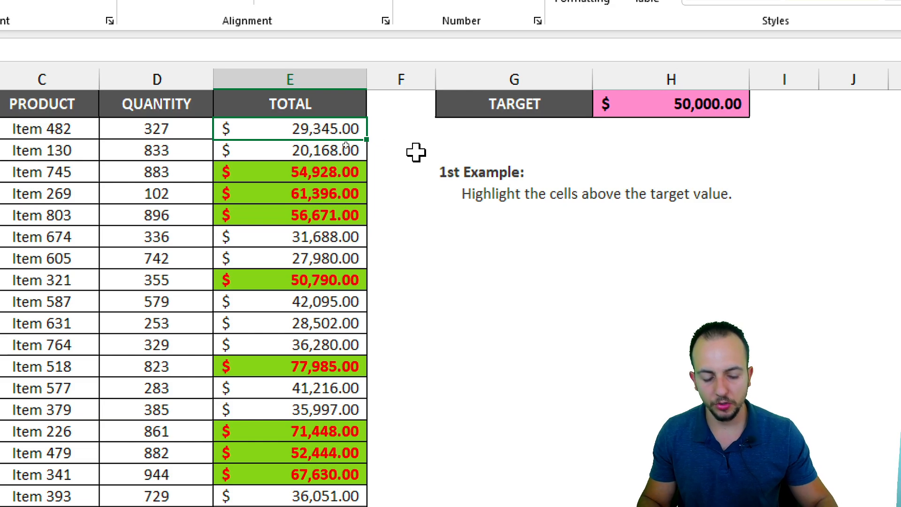
{"action": "type", "text": "100000"}
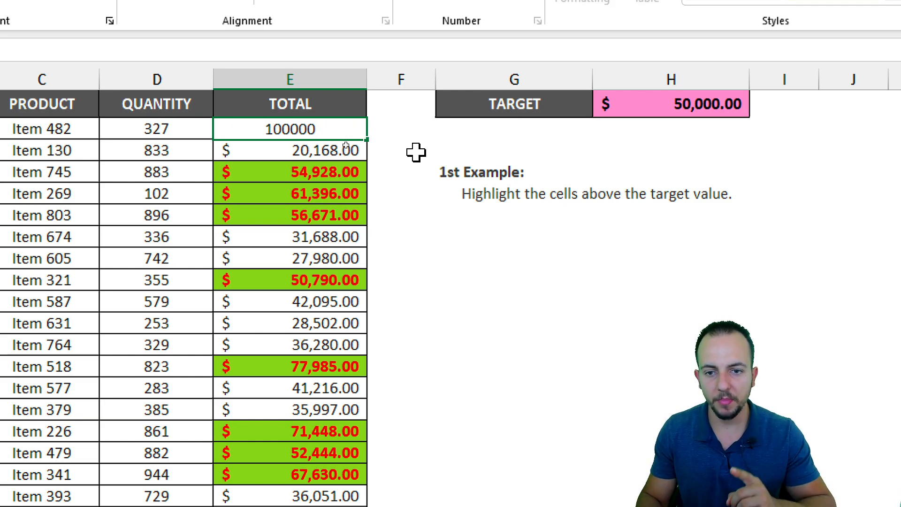
{"action": "key", "text": "Return"}
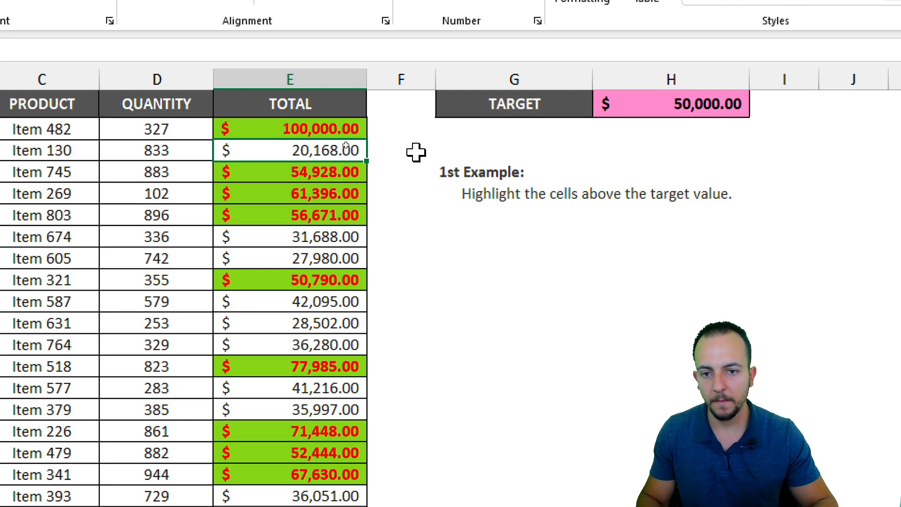
{"action": "left_click_drag", "start_coordinate": [200, 111], "coordinate": [377, 143]}
{"action": "left_click_drag", "start_coordinate": [425, 169], "coordinate": [387, 136]}
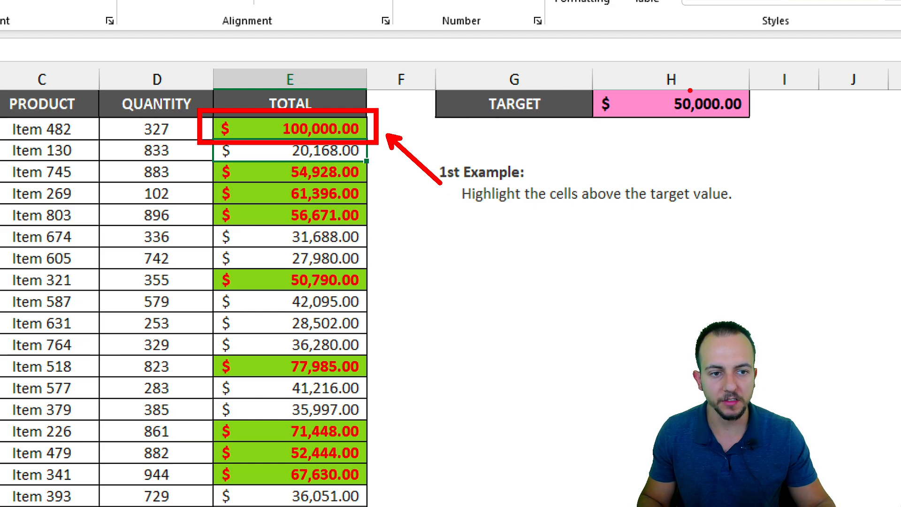
{"action": "left_click_drag", "start_coordinate": [658, 85], "coordinate": [791, 128]}
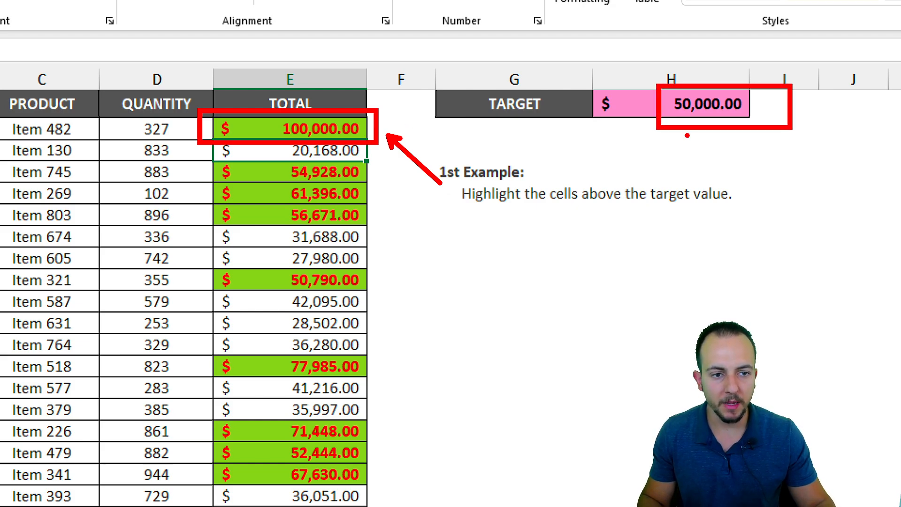
{"action": "left_click_drag", "start_coordinate": [702, 141], "coordinate": [698, 210]}
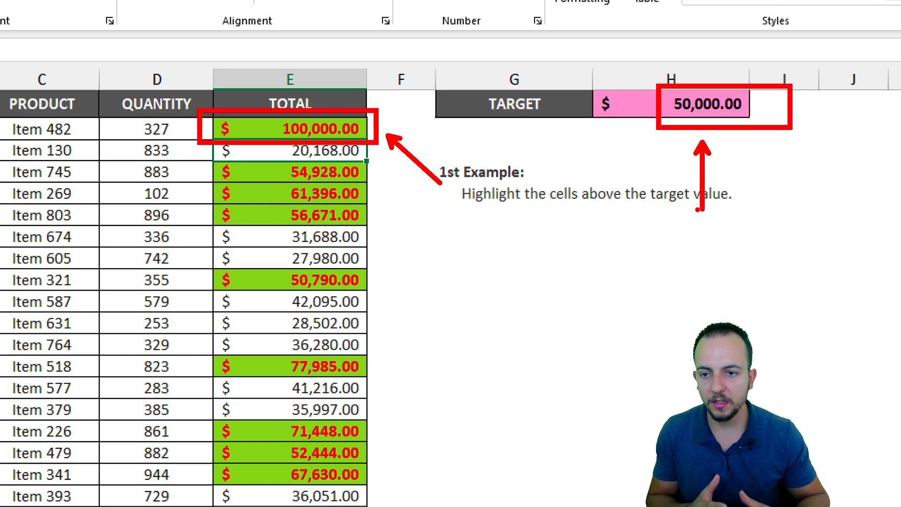
{"action": "key", "text": "Escape"}
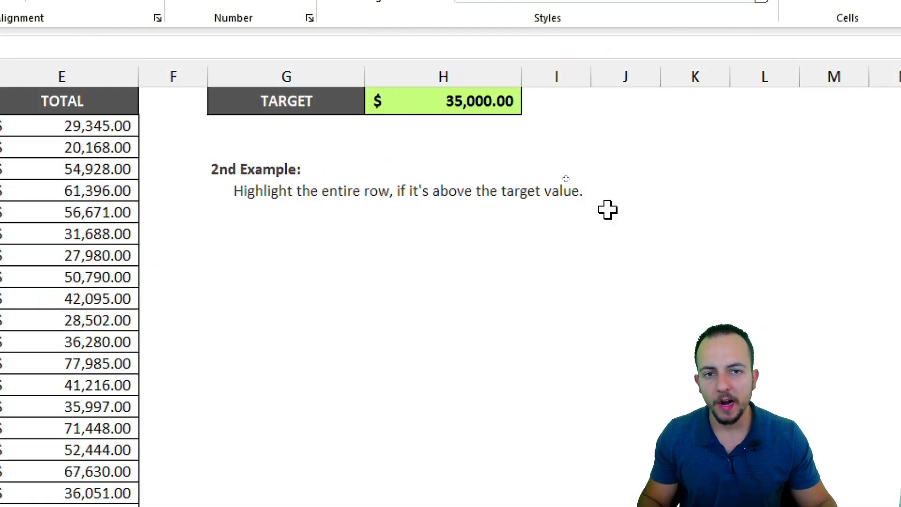
{"action": "left_click_drag", "start_coordinate": [280, 215], "coordinate": [216, 288]}
{"action": "left_click_drag", "start_coordinate": [272, 201], "coordinate": [343, 200]}
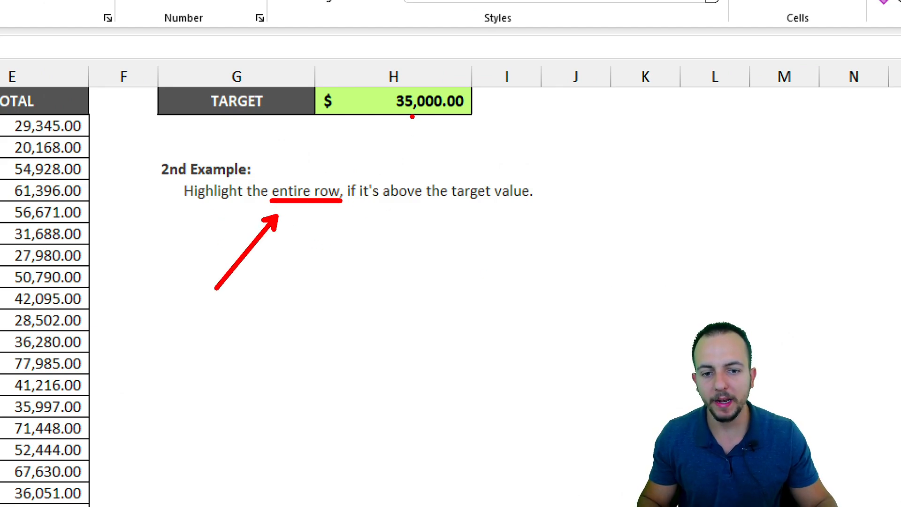
{"action": "mouse_move", "coordinate": [382, 71]}
{"action": "left_mouse_down"}
{"action": "mouse_move", "coordinate": [496, 125]}
{"action": "mouse_move", "coordinate": [566, 133]}
{"action": "left_mouse_up"}
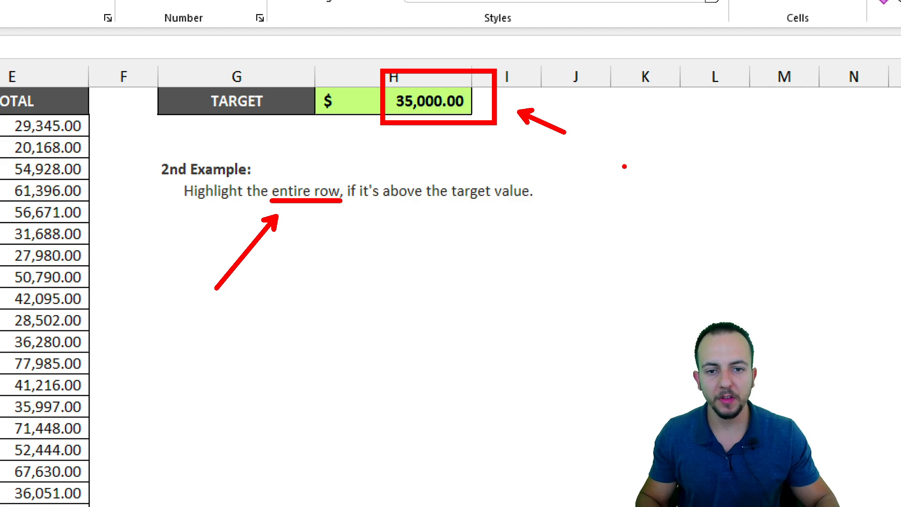
{"action": "key", "text": "Escape"}
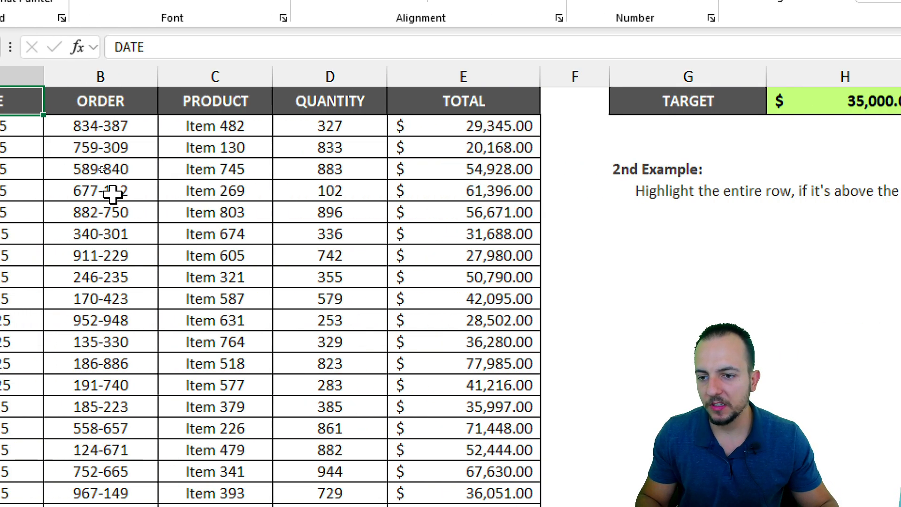
{"action": "left_click_drag", "start_coordinate": [116, 70], "coordinate": [558, 94]}
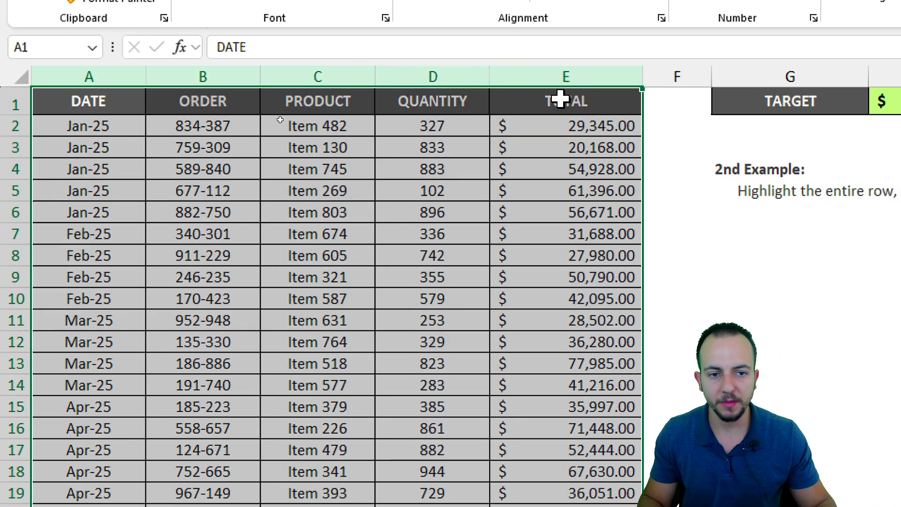
{"action": "left_click", "coordinate": [559, 94]}
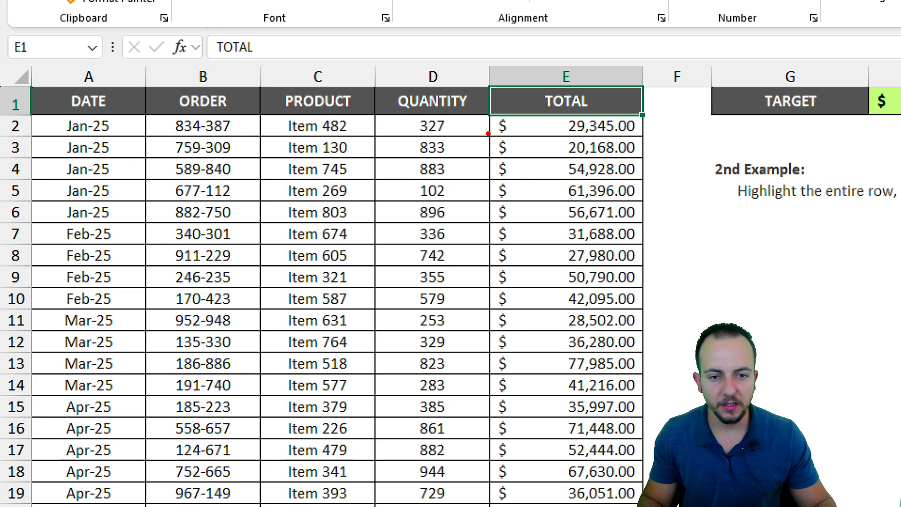
{"action": "mouse_move", "coordinate": [488, 133]}
{"action": "left_mouse_down"}
{"action": "mouse_move", "coordinate": [645, 161]}
{"action": "mouse_move", "coordinate": [696, 219]}
{"action": "left_mouse_up"}
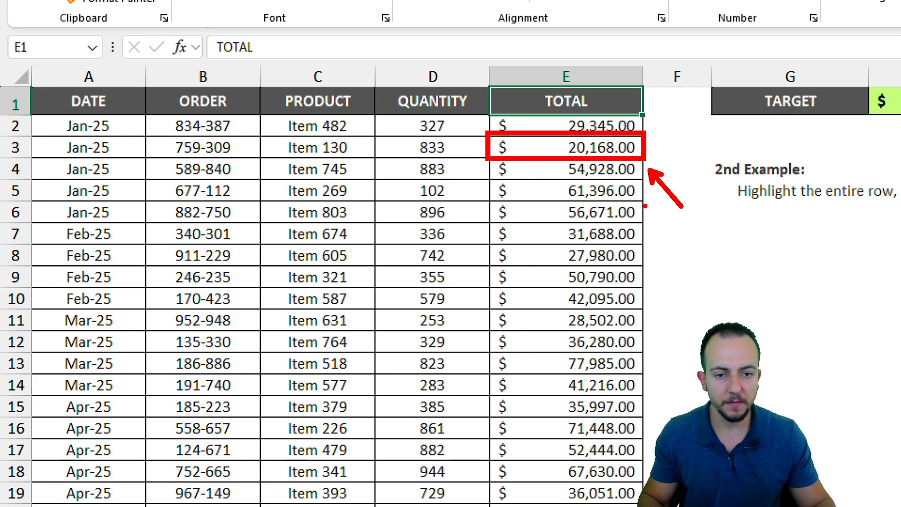
{"action": "key", "text": "ctrl+z"}
{"action": "key", "text": "ctrl+z"}
{"action": "mouse_move", "coordinate": [645, 133]}
{"action": "left_mouse_down"}
{"action": "mouse_move", "coordinate": [211, 162]}
{"action": "mouse_move", "coordinate": [30, 162]}
{"action": "left_mouse_up"}
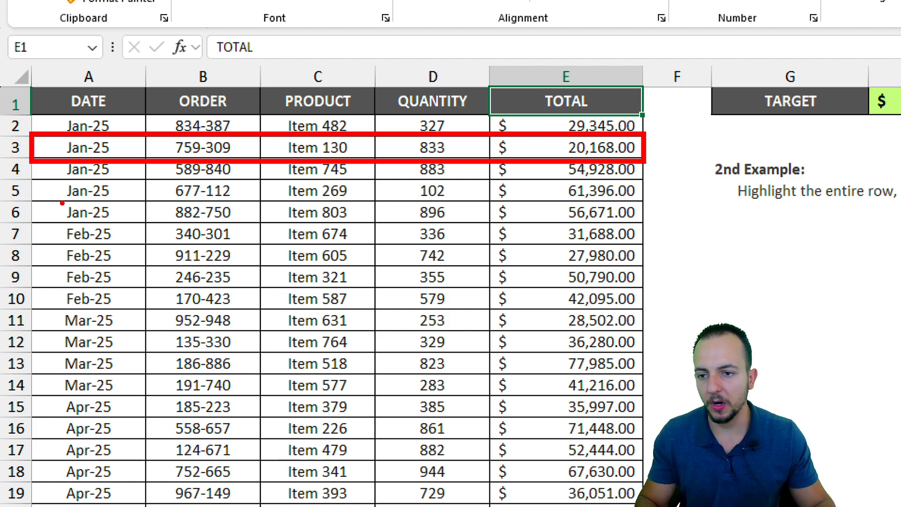
{"action": "key", "text": "Escape"}
Step: Start a new conditional formatting rule for A2:E54 on sheet EX02 that uses a formula to determine which cells to format
{"action": "mouse_move", "coordinate": [129, 131]}
{"action": "left_mouse_down"}
{"action": "mouse_move", "coordinate": [467, 227]}
{"action": "mouse_move", "coordinate": [536, 272]}
{"action": "mouse_move", "coordinate": [549, 364]}
{"action": "mouse_move", "coordinate": [519, 372]}
{"action": "mouse_move", "coordinate": [549, 381]}
{"action": "mouse_move", "coordinate": [274, 261]}
{"action": "mouse_move", "coordinate": [291, 498]}
{"action": "mouse_move", "coordinate": [302, 505]}
{"action": "mouse_move", "coordinate": [287, 462]}
{"action": "left_mouse_up"}
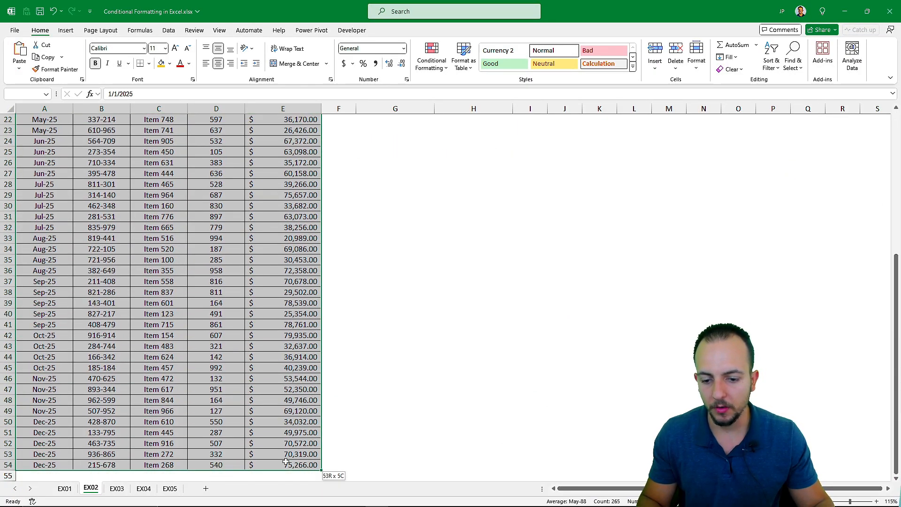
{"action": "scroll", "coordinate": [257, 194], "scroll_direction": "up", "scroll_amount": 7}
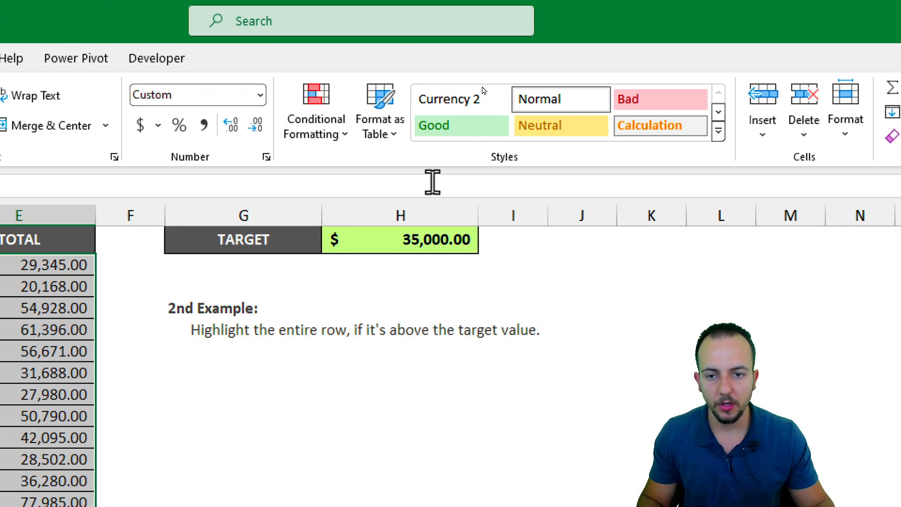
{"action": "left_click", "coordinate": [653, 100]}
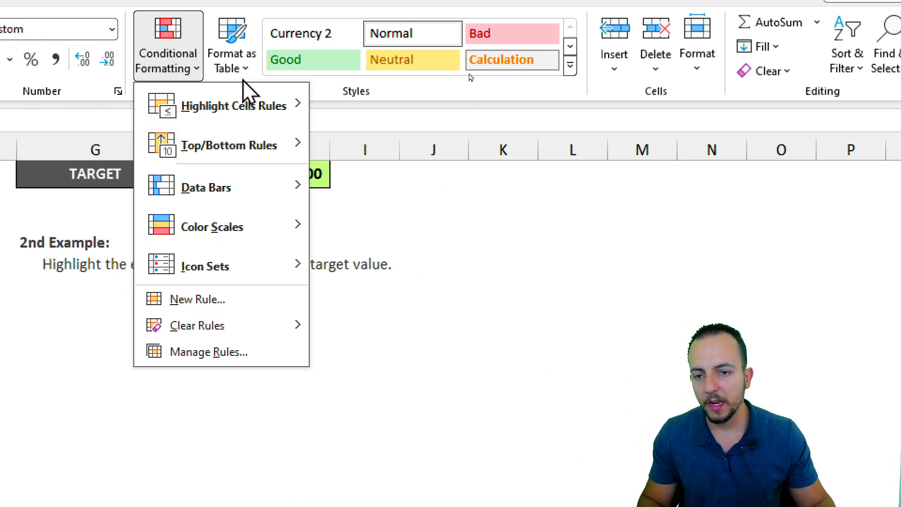
{"action": "mouse_move", "coordinate": [241, 98]}
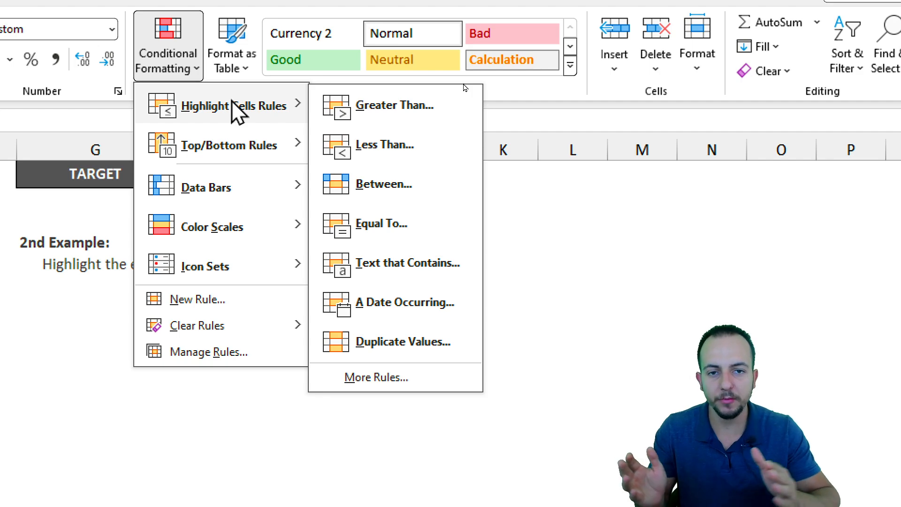
{"action": "left_click", "coordinate": [247, 300]}
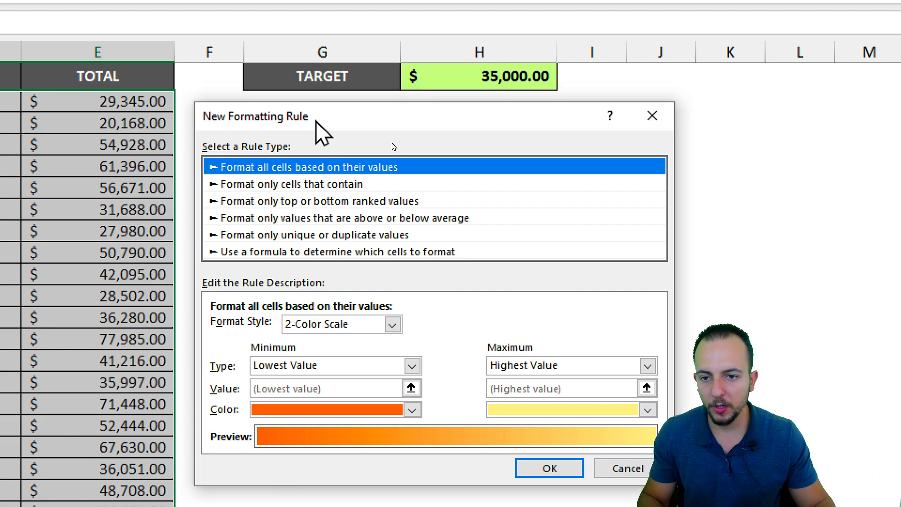
{"action": "left_click", "coordinate": [264, 254]}
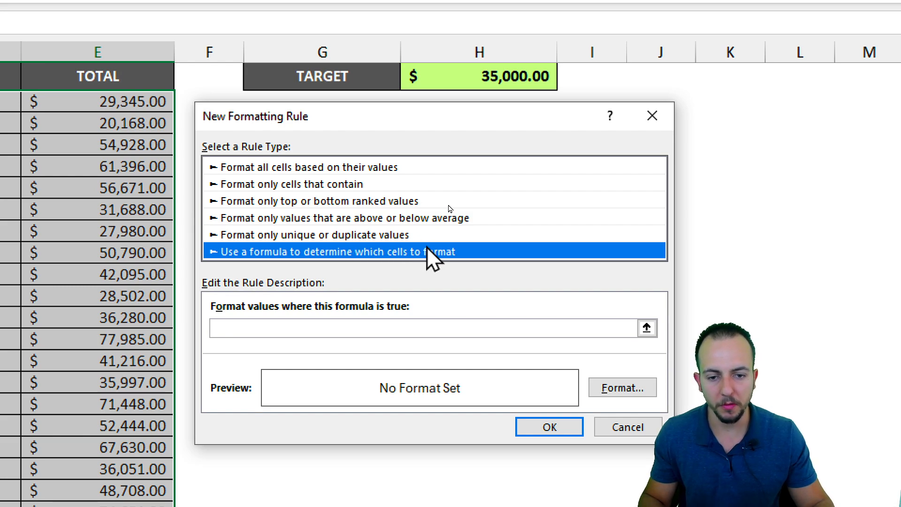
Step: Begin the rule's formula with an absolute reference to the first total and a greater-than operator, =$E$2>
{"action": "left_click", "coordinate": [238, 327]}
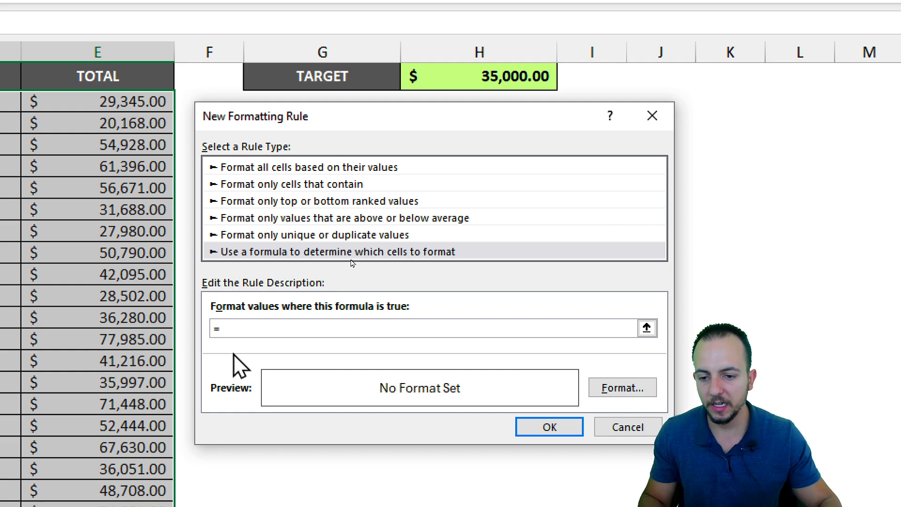
{"action": "type", "text": "="}
{"action": "left_click", "coordinate": [99, 96]}
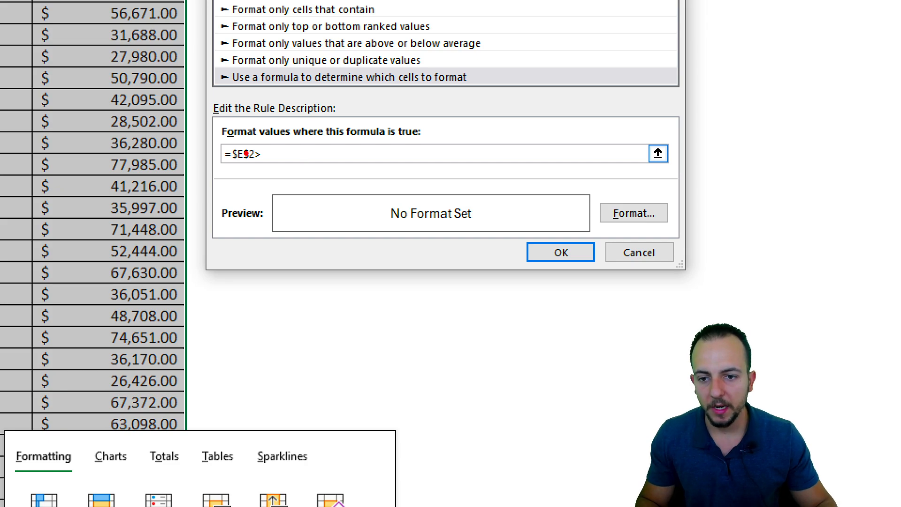
{"action": "left_click_drag", "start_coordinate": [317, 290], "coordinate": [313, 359]}
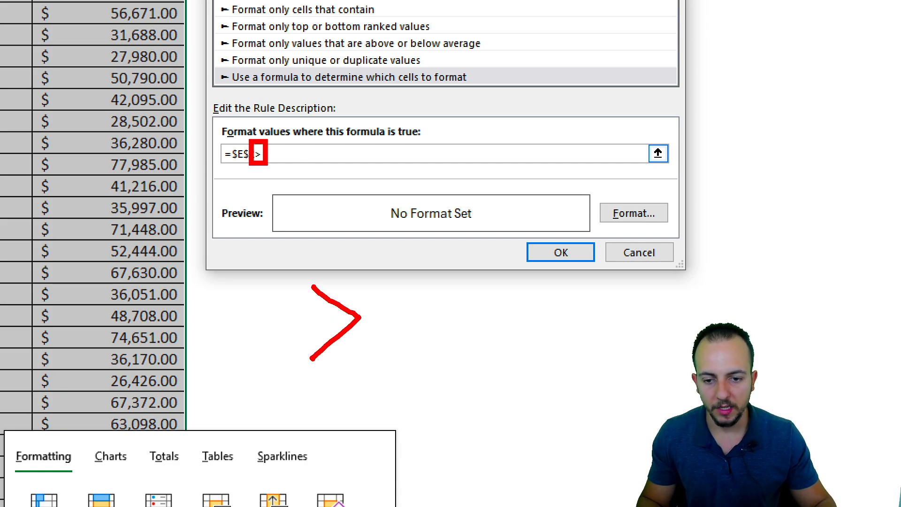
{"action": "left_click_drag", "start_coordinate": [463, 292], "coordinate": [450, 355]}
{"action": "left_click_drag", "start_coordinate": [546, 343], "coordinate": [602, 337]}
{"action": "left_click_drag", "start_coordinate": [538, 326], "coordinate": [611, 326]}
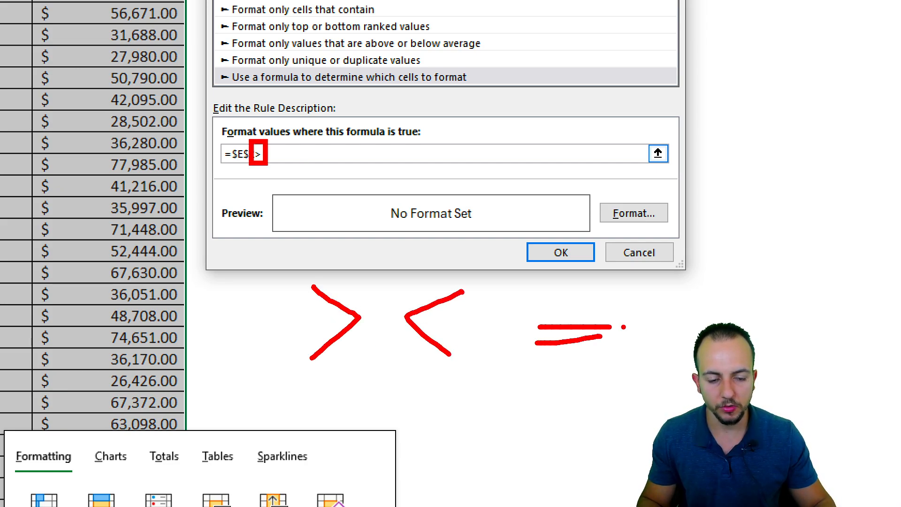
{"action": "left_click_drag", "start_coordinate": [352, 265], "coordinate": [385, 223]}
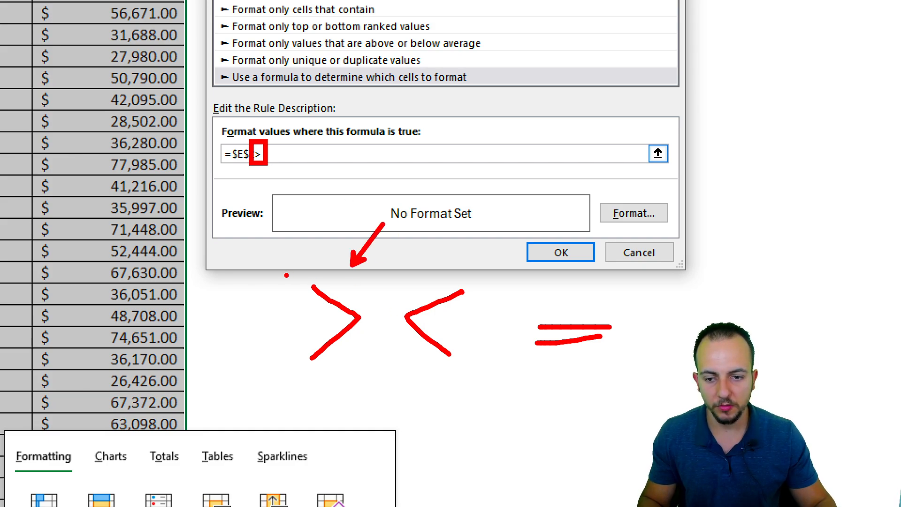
{"action": "left_click_drag", "start_coordinate": [285, 275], "coordinate": [380, 364]}
{"action": "key", "text": "Escape"}
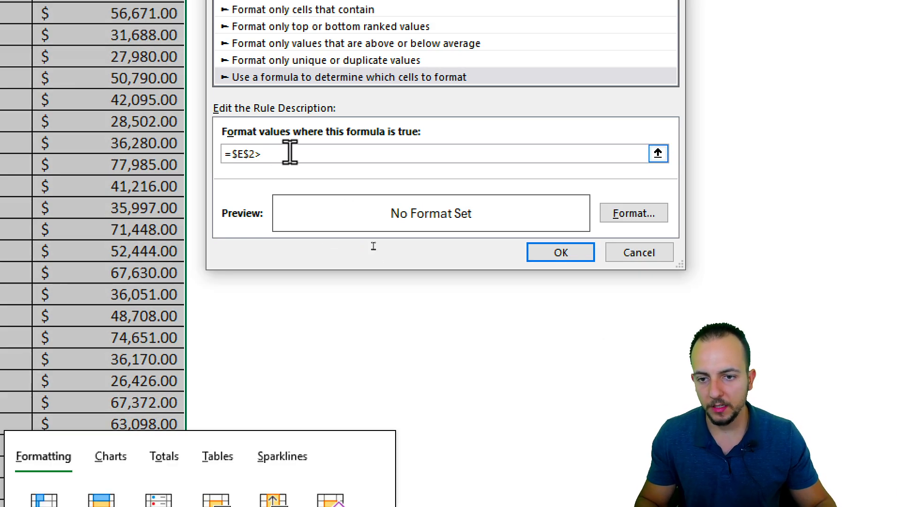
Step: Compare against the target cell H1 and lock only the column of the E2 reference, so the formula reads =$E2>$H$1
{"action": "left_click", "coordinate": [290, 153]}
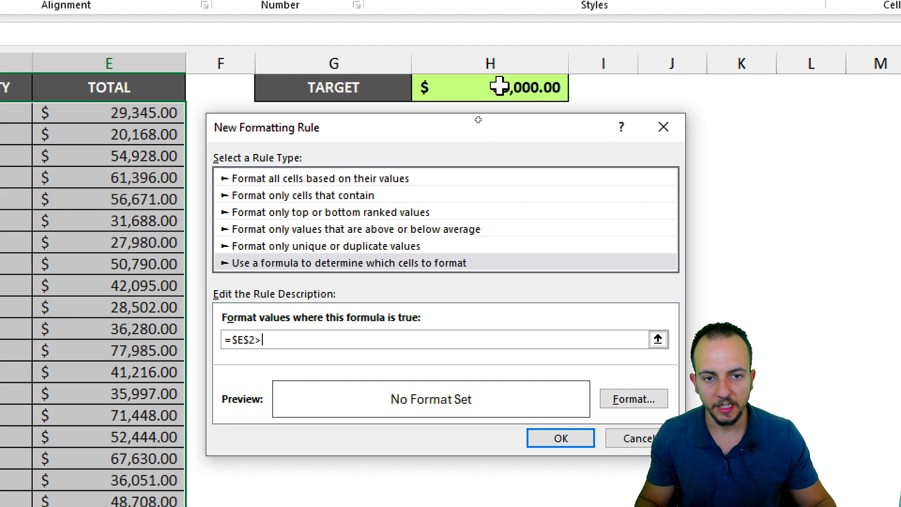
{"action": "left_click", "coordinate": [499, 86]}
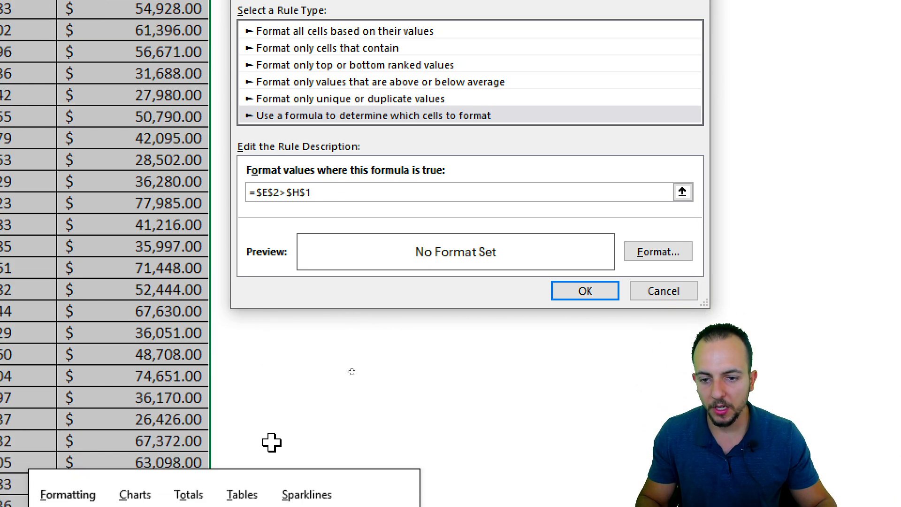
{"action": "left_click_drag", "start_coordinate": [257, 190], "coordinate": [280, 190]}
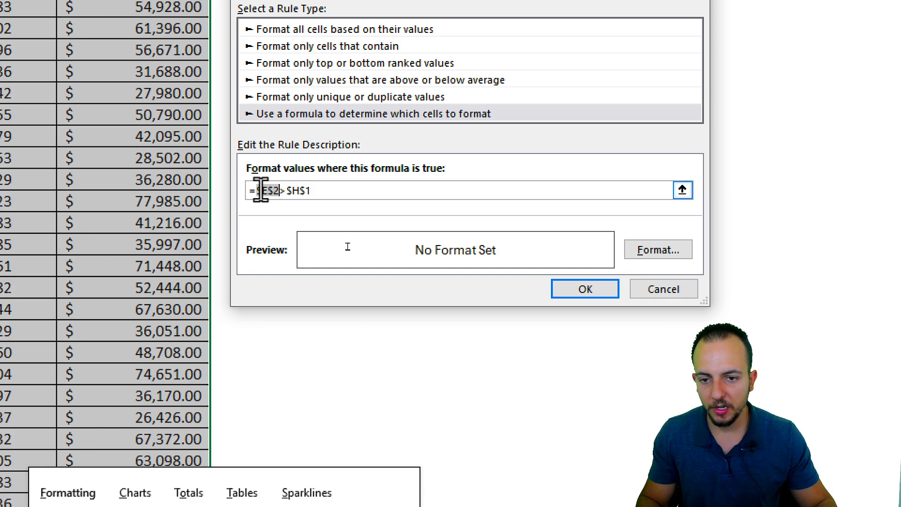
{"action": "left_click", "coordinate": [270, 190]}
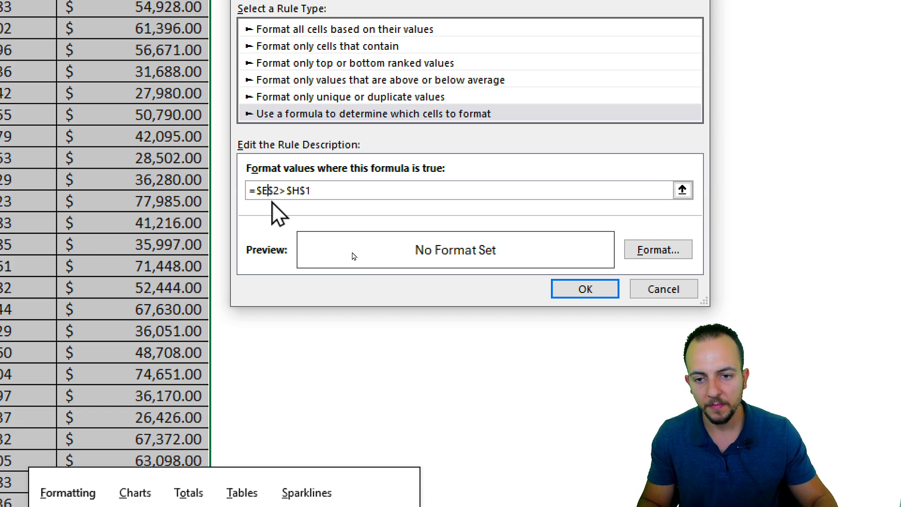
{"action": "key", "text": "Delete"}
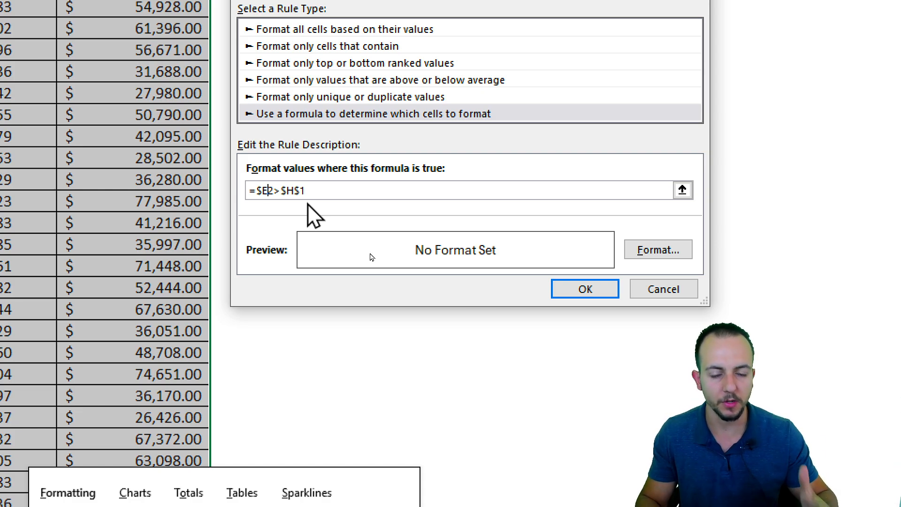
Step: Give the rule's format a light gold background fill
{"action": "left_click", "coordinate": [657, 249]}
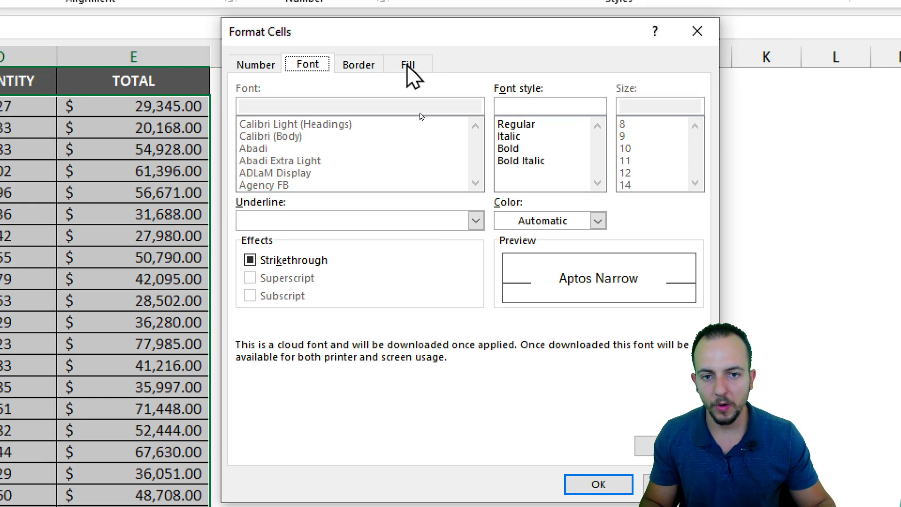
{"action": "left_click", "coordinate": [408, 46]}
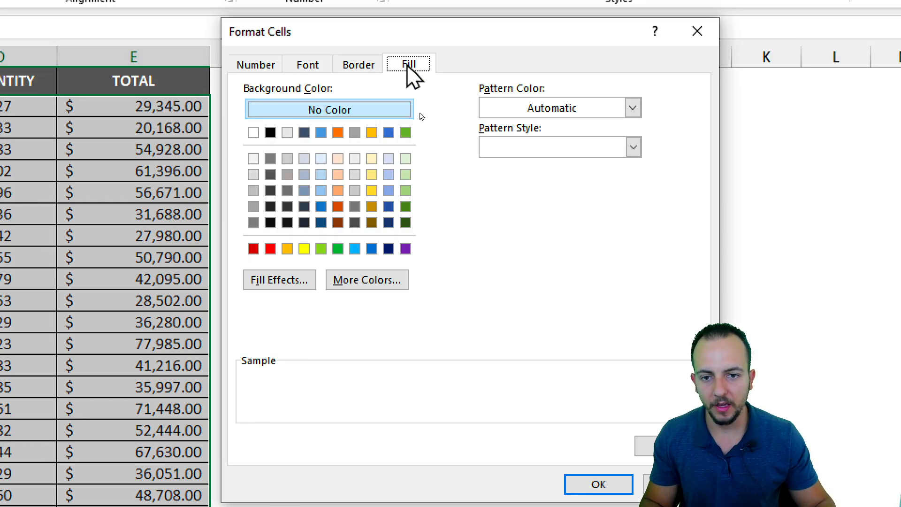
{"action": "left_click", "coordinate": [372, 174]}
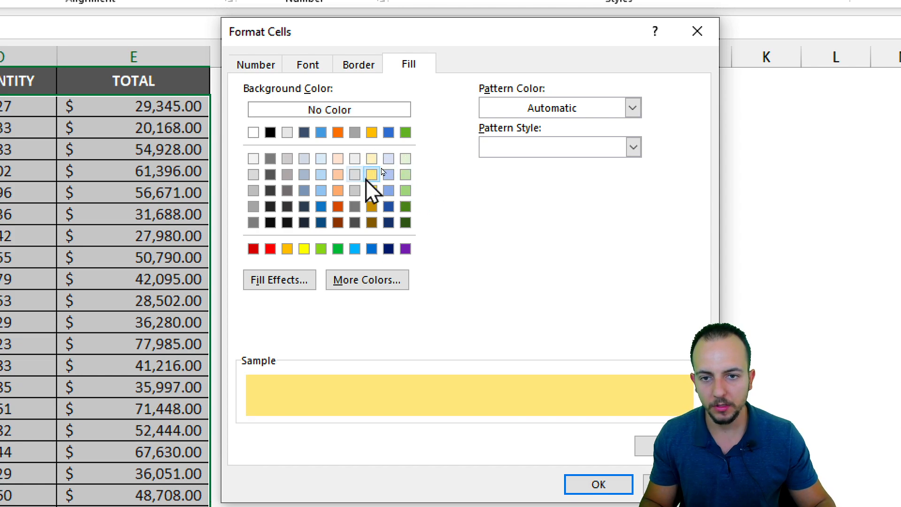
Step: Make the format's font bold in theme blue and apply the formula rule to the table rows
{"action": "left_click", "coordinate": [323, 70]}
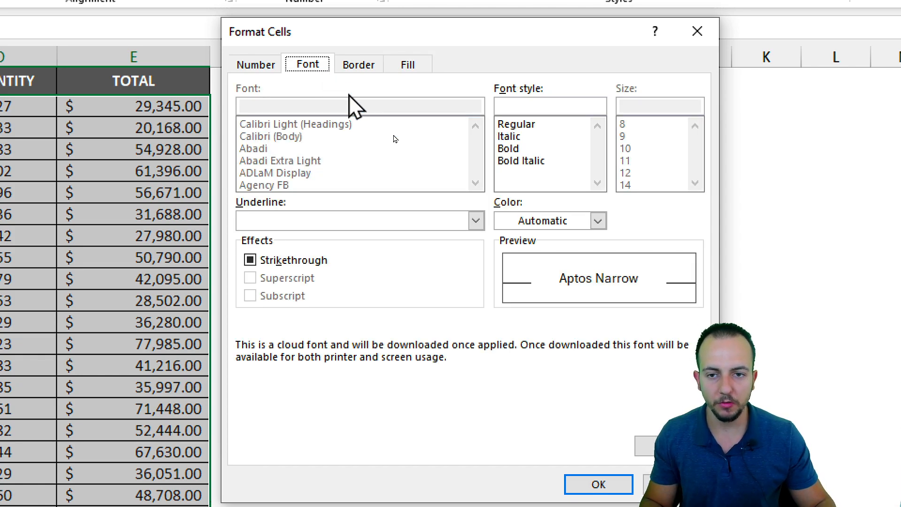
{"action": "left_click", "coordinate": [511, 149]}
{"action": "left_click", "coordinate": [597, 220]}
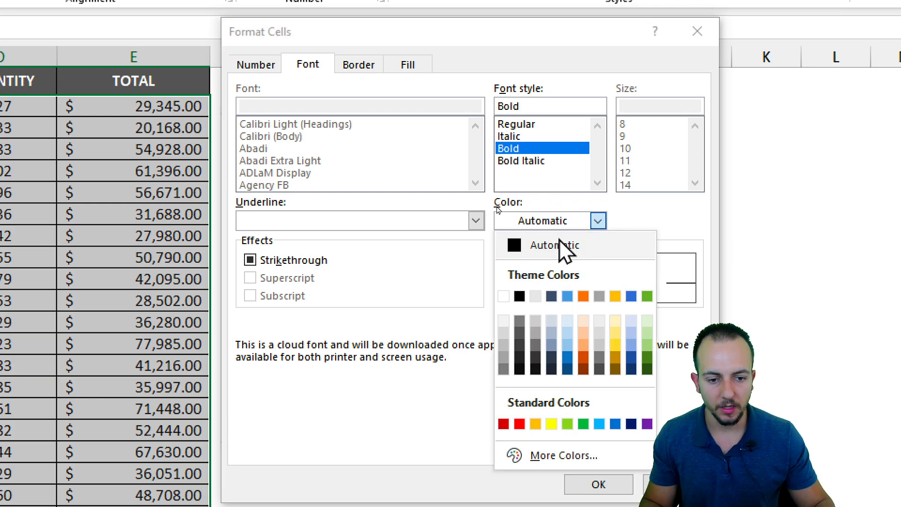
{"action": "left_click", "coordinate": [631, 295]}
{"action": "left_click", "coordinate": [599, 485]}
{"action": "left_click", "coordinate": [587, 385]}
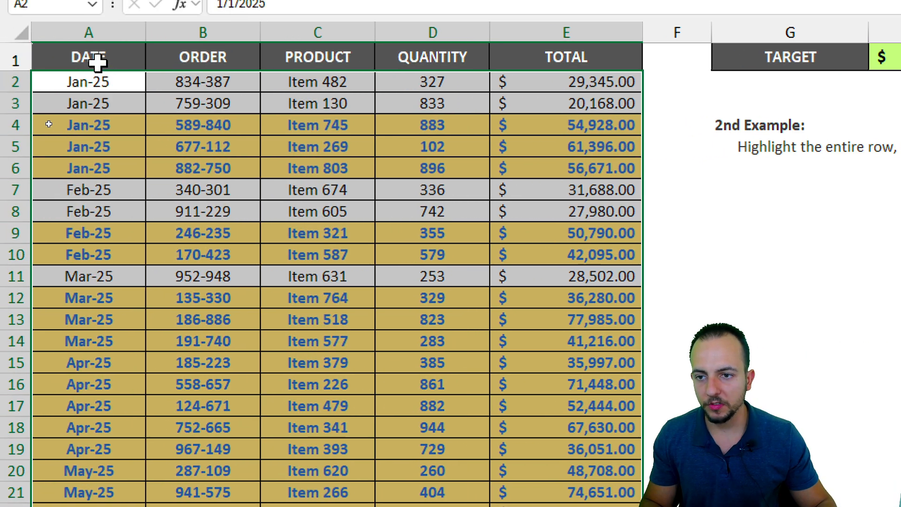
Step: Check the row highlighting through the whole table against the target value in H1
{"action": "left_click", "coordinate": [97, 54]}
{"action": "mouse_move", "coordinate": [752, 32]}
{"action": "left_mouse_down"}
{"action": "mouse_move", "coordinate": [801, 73]}
{"action": "mouse_move", "coordinate": [745, 35]}
{"action": "left_mouse_up"}
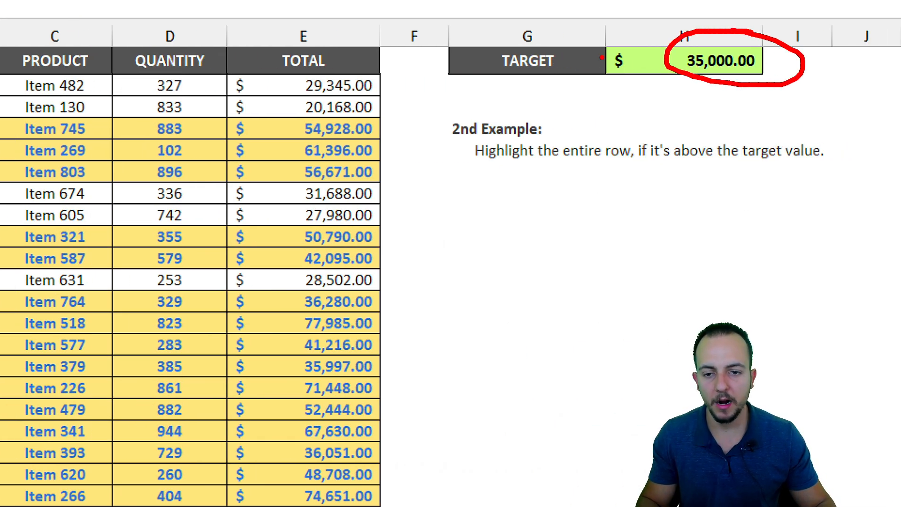
{"action": "key", "text": "Escape"}
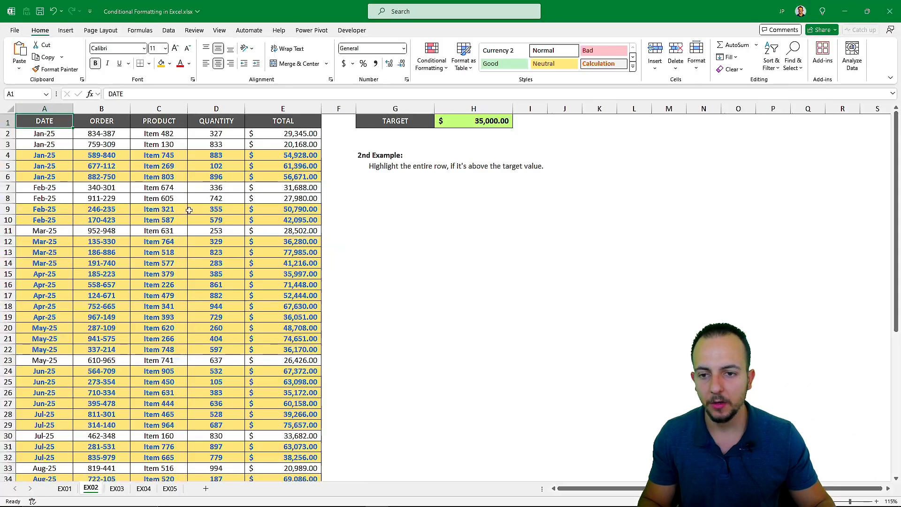
{"action": "scroll", "coordinate": [287, 288], "scroll_direction": "down", "scroll_amount": 7}
{"action": "scroll", "coordinate": [211, 236], "scroll_direction": "down", "scroll_amount": 5}
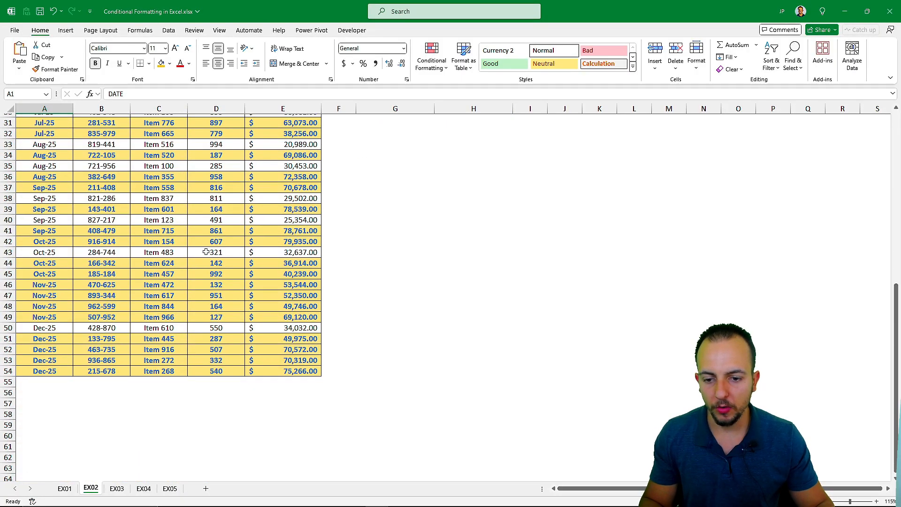
{"action": "scroll", "coordinate": [221, 239], "scroll_direction": "up", "scroll_amount": 12}
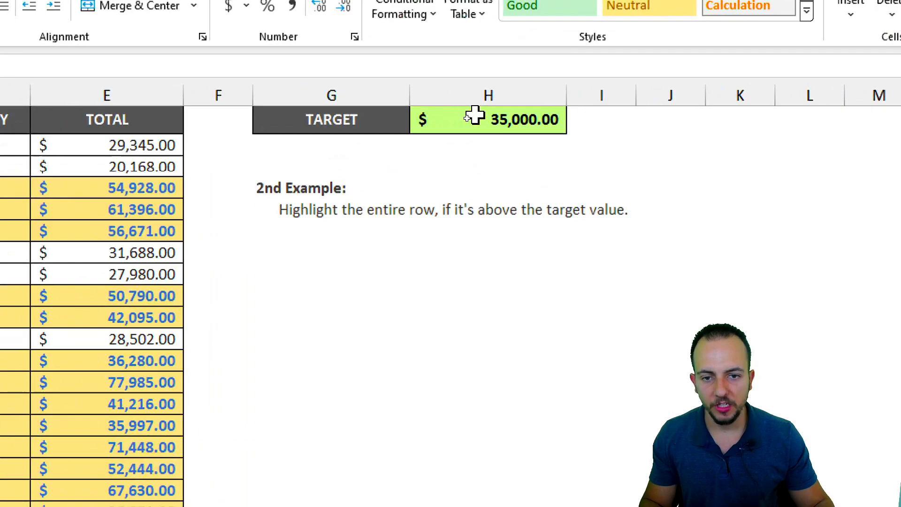
Step: Change the target in cell H1 to 40000 to test the row highlighting
{"action": "left_click", "coordinate": [470, 124]}
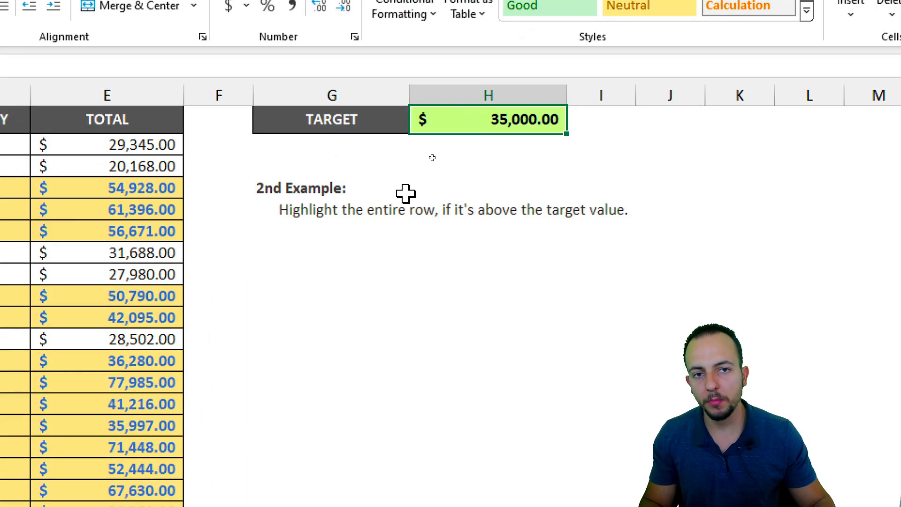
{"action": "key", "text": "ctrl+2"}
{"action": "left_click_drag", "start_coordinate": [483, 148], "coordinate": [439, 213]}
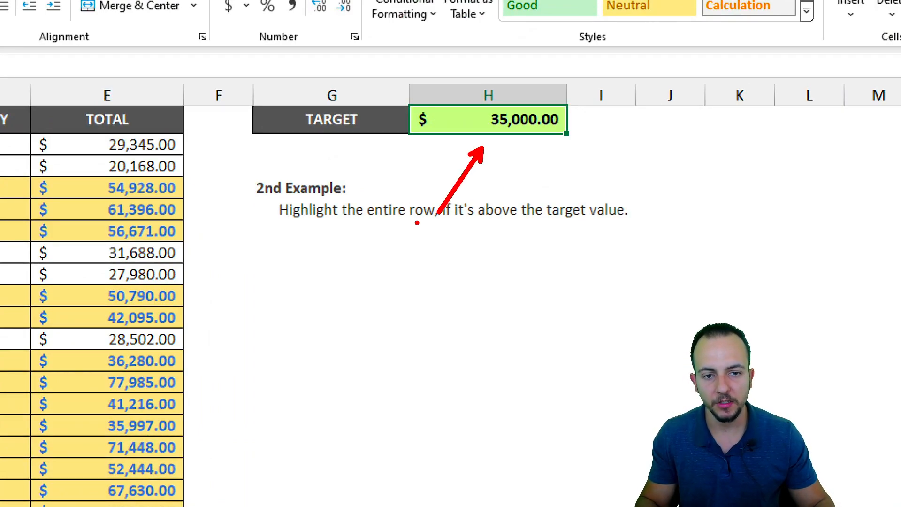
{"action": "key", "text": "Escape"}
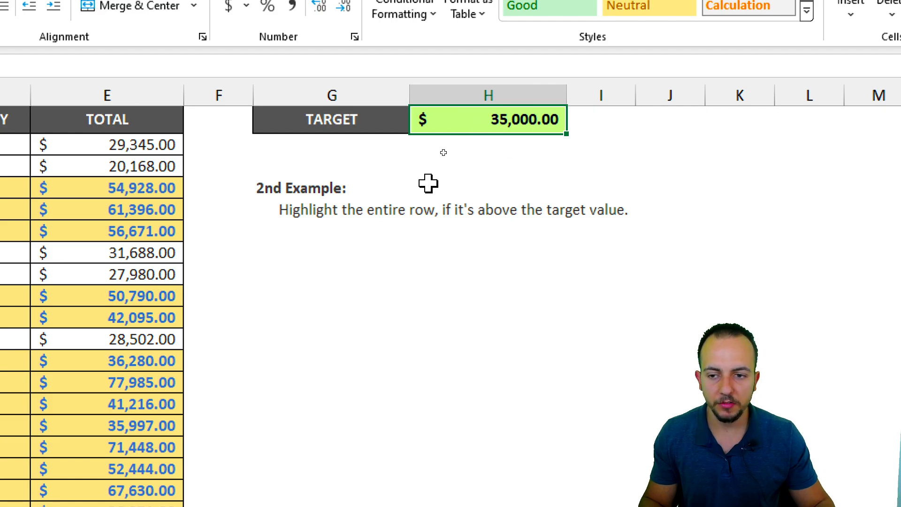
{"action": "type", "text": "40"}
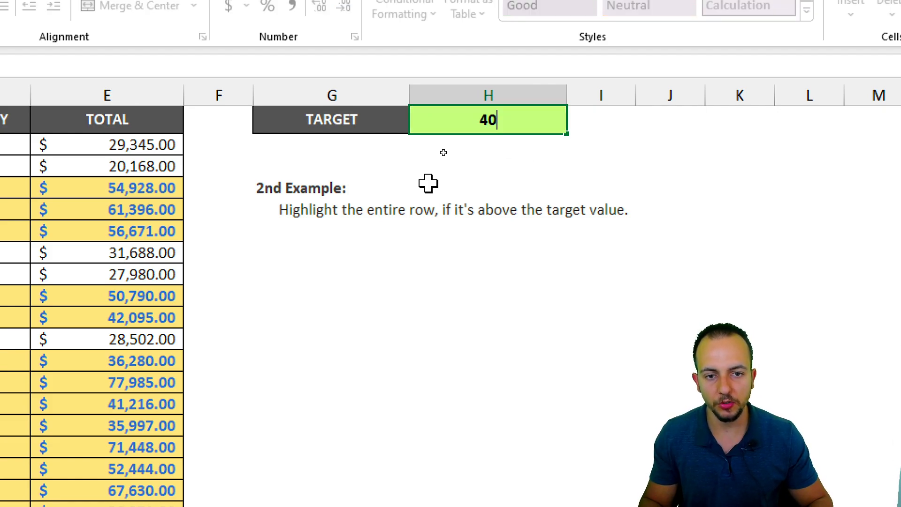
{"action": "type", "text": "000"}
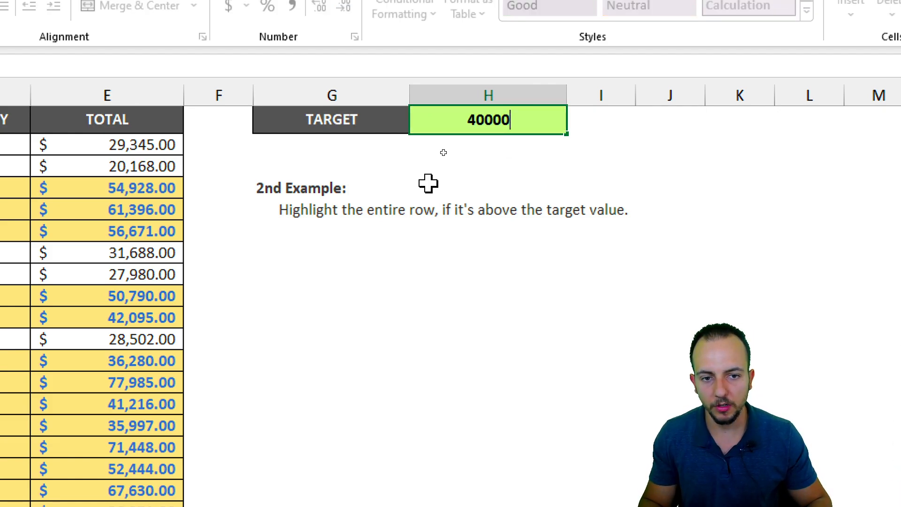
{"action": "key", "text": "Return"}
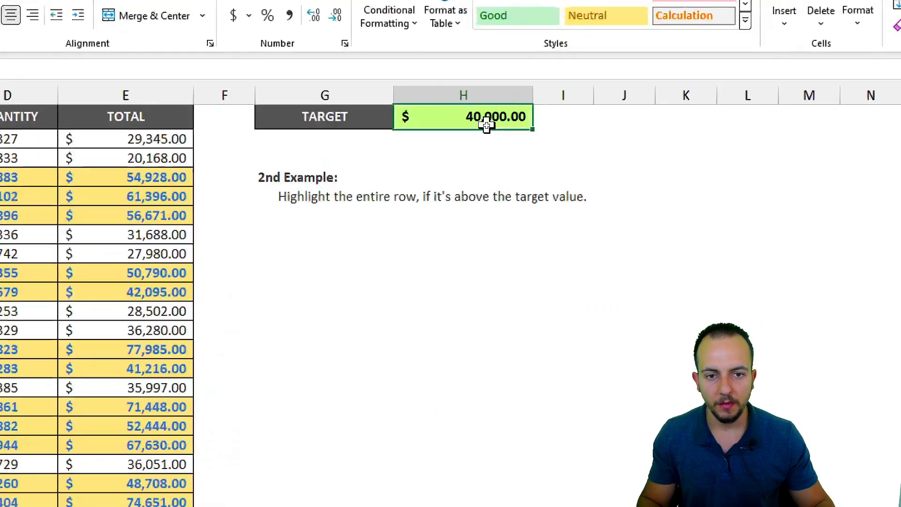
Step: Set the target in H1 to 50000 and review the highlighted rows in the table
{"action": "type", "text": "50000"}
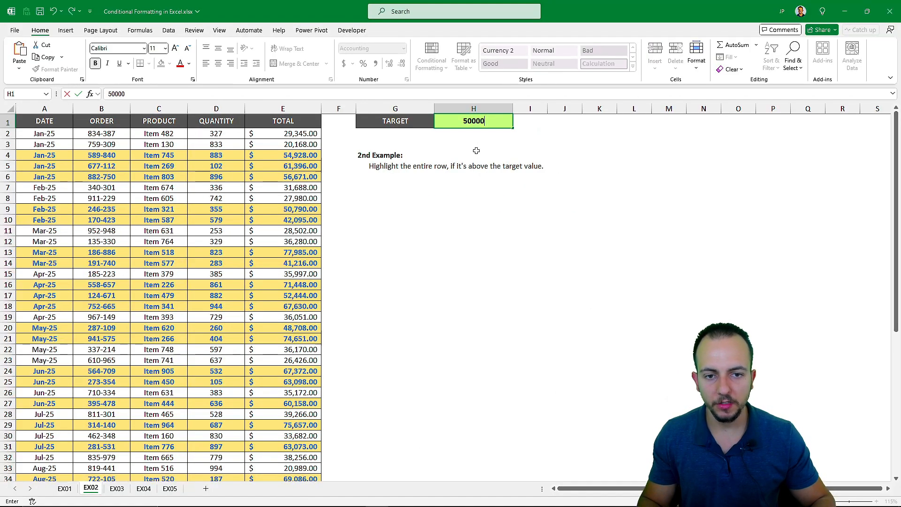
{"action": "key", "text": "Return"}
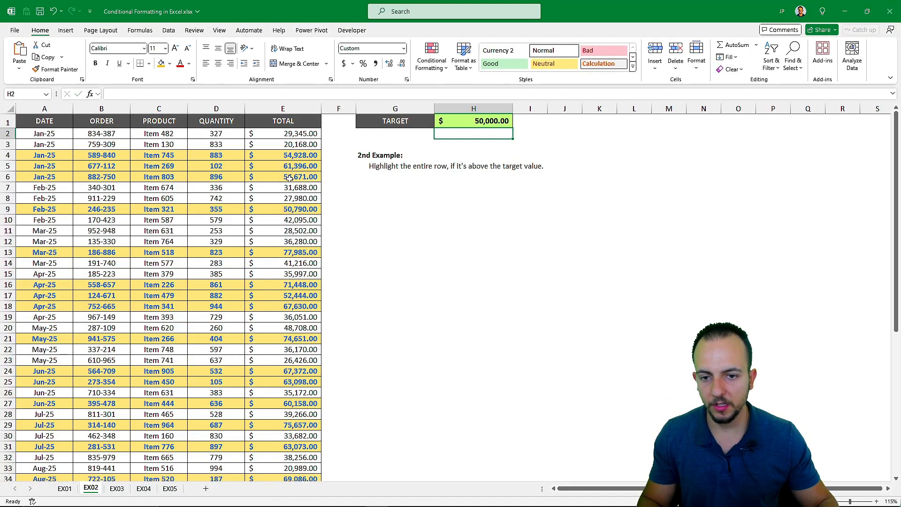
{"action": "scroll", "coordinate": [290, 179], "scroll_direction": "down", "scroll_amount": 7}
{"action": "scroll", "coordinate": [294, 168], "scroll_direction": "up", "scroll_amount": 7}
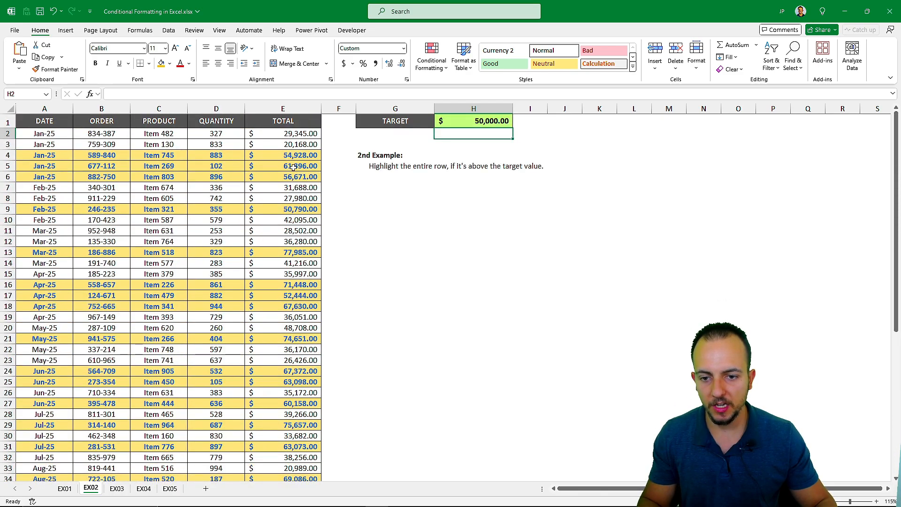
Step: Raise the target in H1 to 90000 and check every row's highlighting down the table
{"action": "key", "text": "Up"}
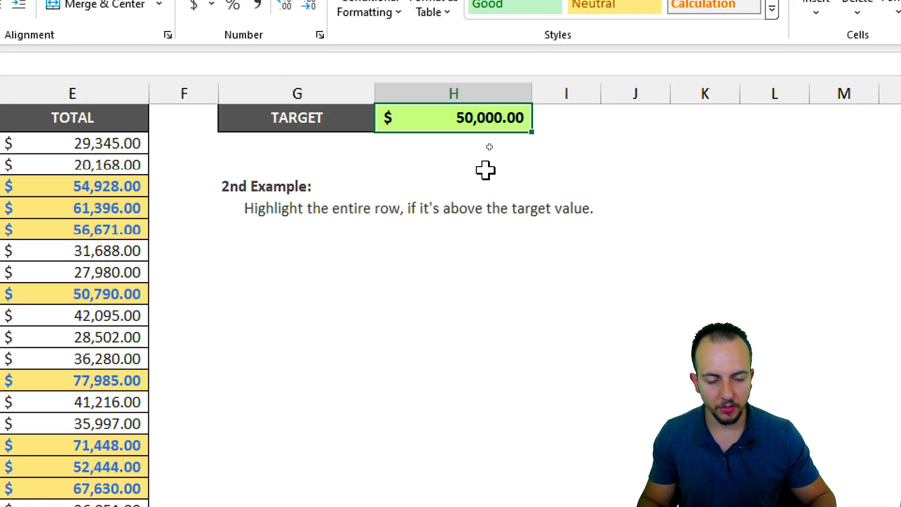
{"action": "type", "text": "90,"}
{"action": "type", "text": "00"}
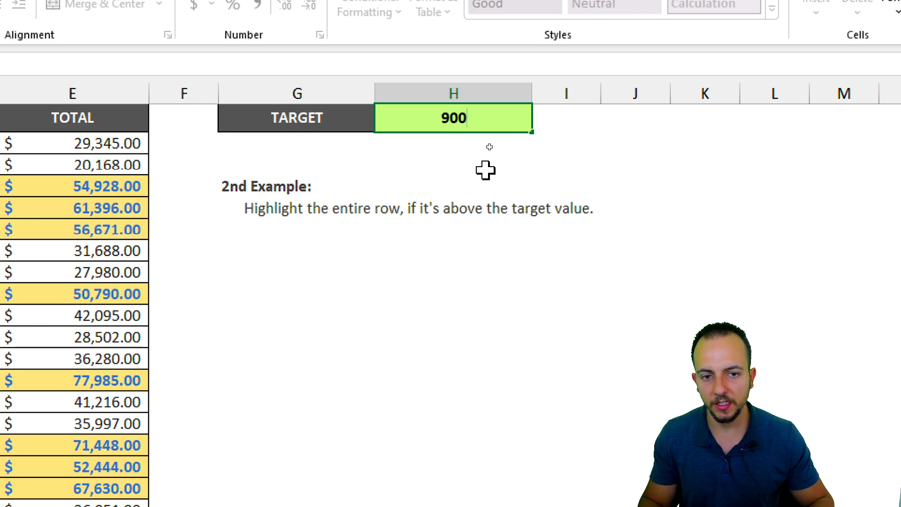
{"action": "type", "text": "0"}
{"action": "key", "text": "Return"}
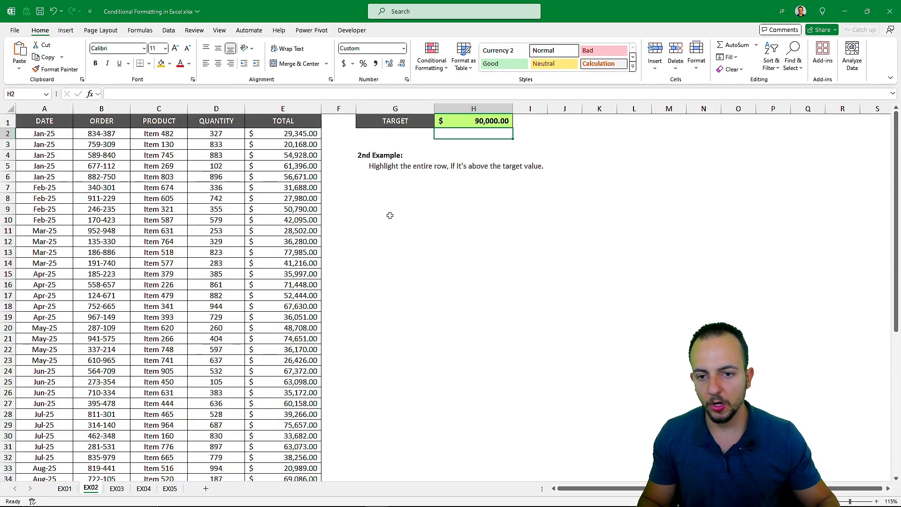
{"action": "scroll", "coordinate": [390, 215], "scroll_direction": "down", "scroll_amount": 9}
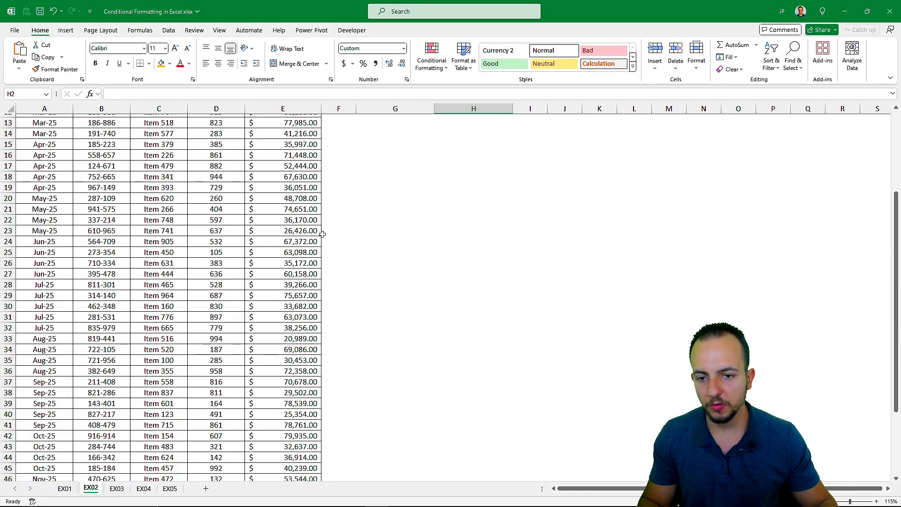
{"action": "scroll", "coordinate": [328, 230], "scroll_direction": "up", "scroll_amount": 9}
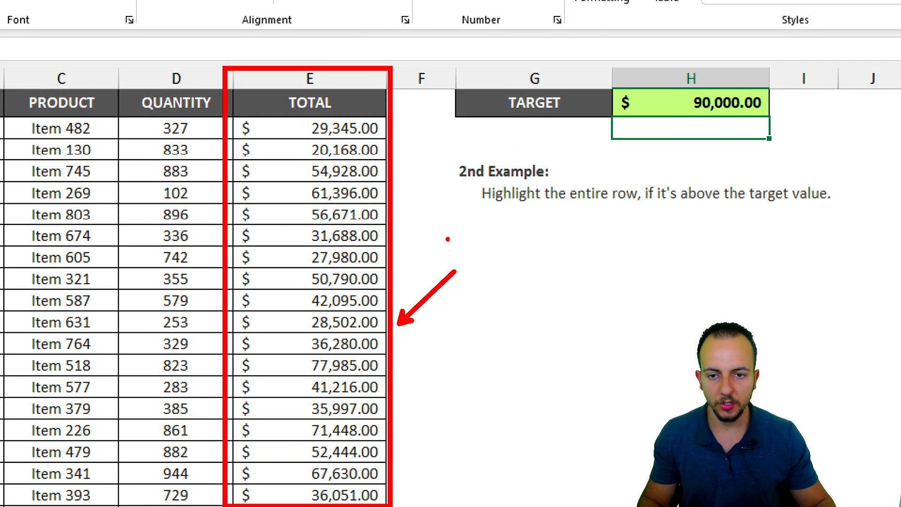
Step: Set the target in H1 to 60000 and review the highlighted rows through the whole table
{"action": "left_click", "coordinate": [702, 103]}
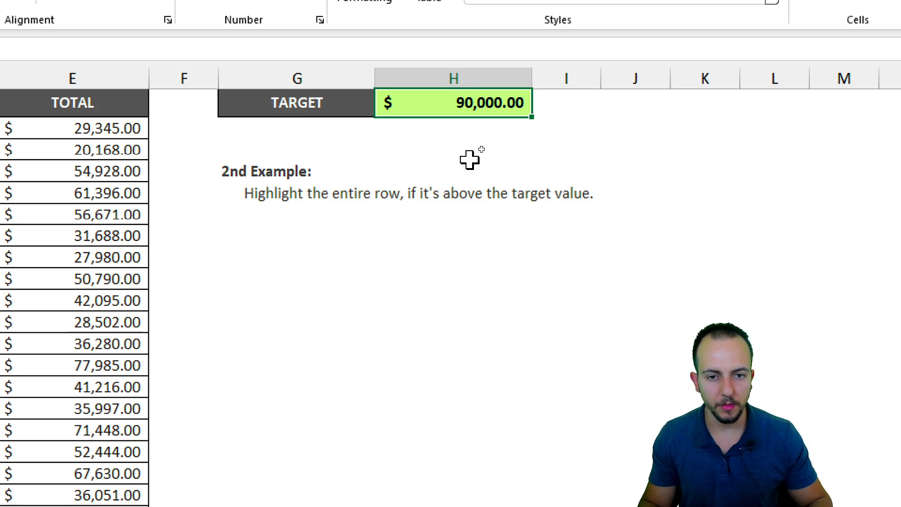
{"action": "type", "text": "60000"}
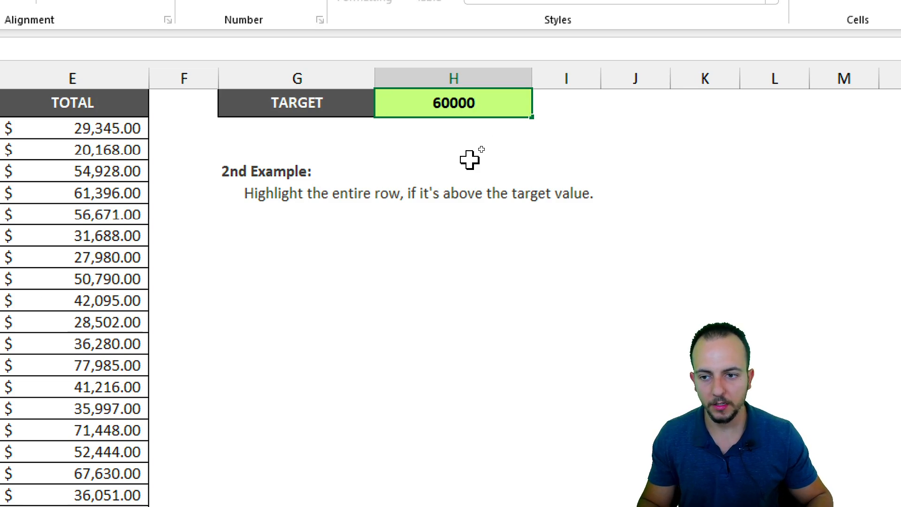
{"action": "key", "text": "ctrl+Return"}
{"action": "scroll", "coordinate": [393, 274], "scroll_direction": "down", "scroll_amount": 7}
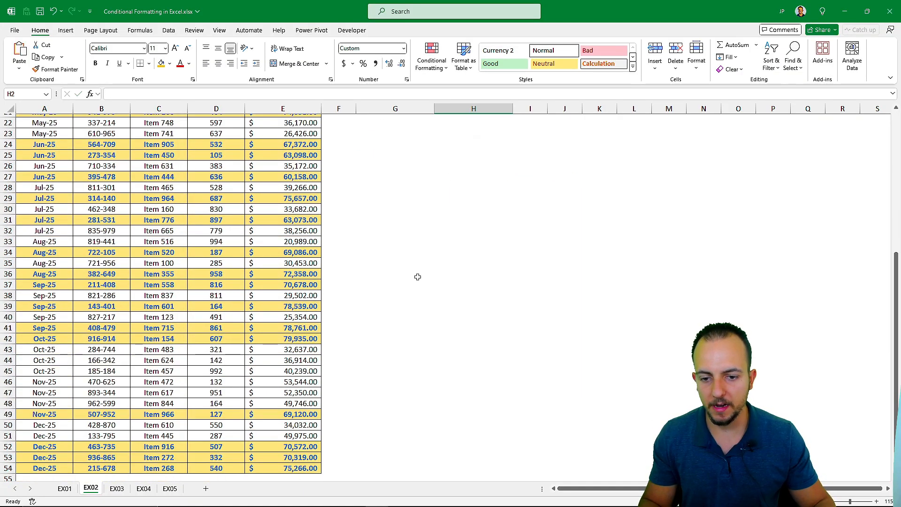
{"action": "scroll", "coordinate": [418, 277], "scroll_direction": "up", "scroll_amount": 7}
{"action": "key", "text": "ctrl+Home"}
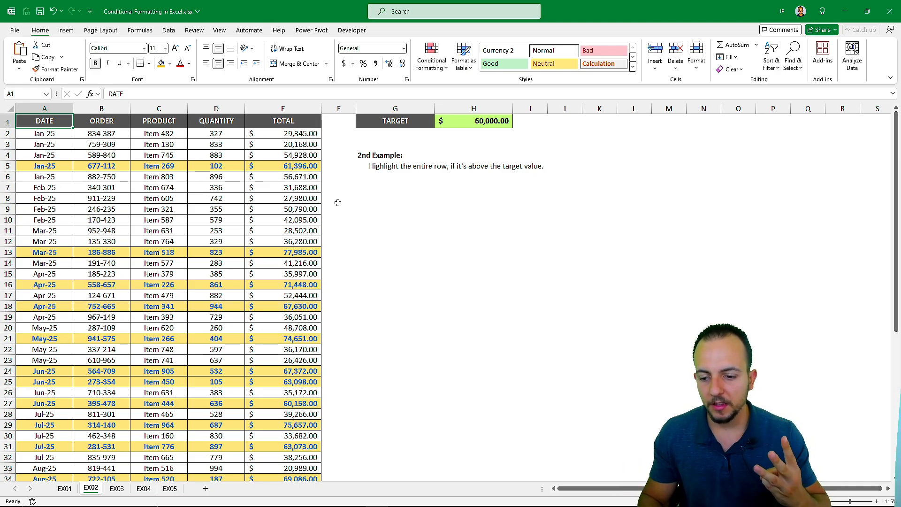
Step: Go to sheet EX03 and choose Sales as the department in cell H1
{"action": "key", "text": "ctrl+Page_Down"}
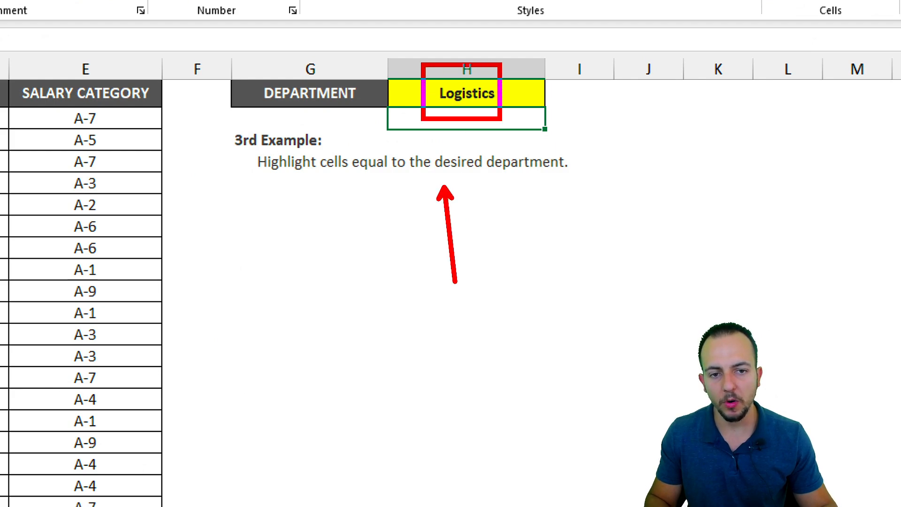
{"action": "left_click", "coordinate": [537, 91]}
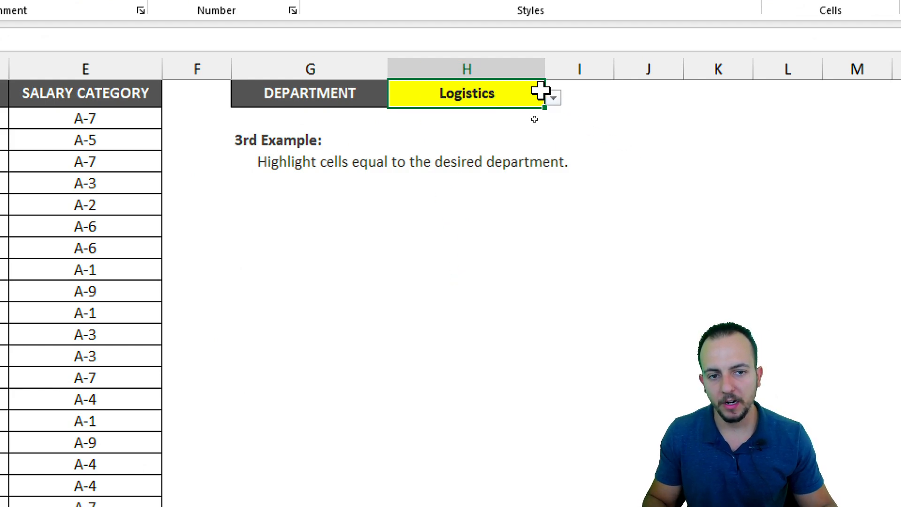
{"action": "left_click", "coordinate": [554, 98]}
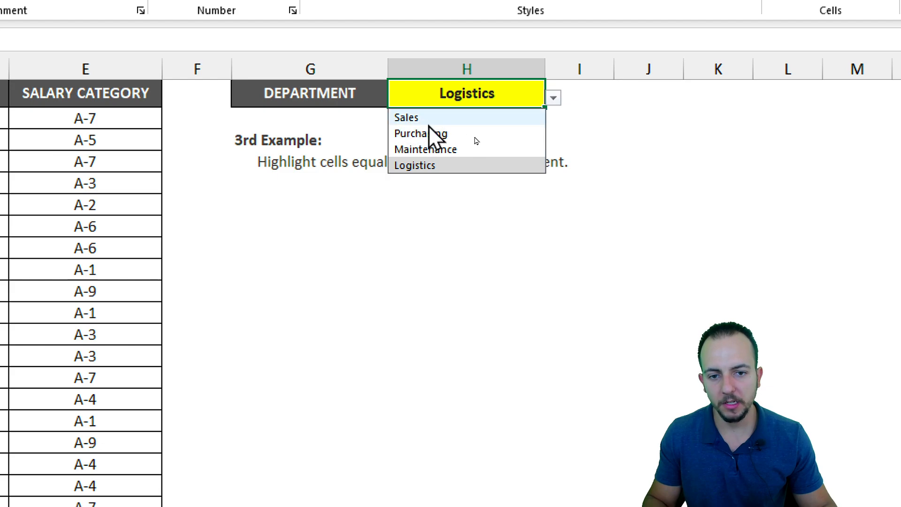
{"action": "left_click", "coordinate": [490, 118]}
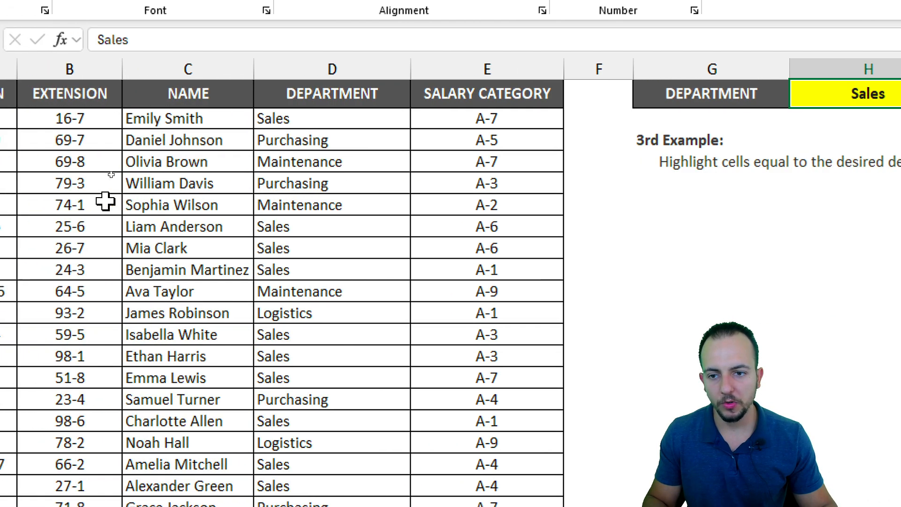
Step: Start an Equal To highlighting rule for all department entries in column D, from D2 down to the table's end
{"action": "left_click_drag", "start_coordinate": [336, 125], "coordinate": [329, 313]}
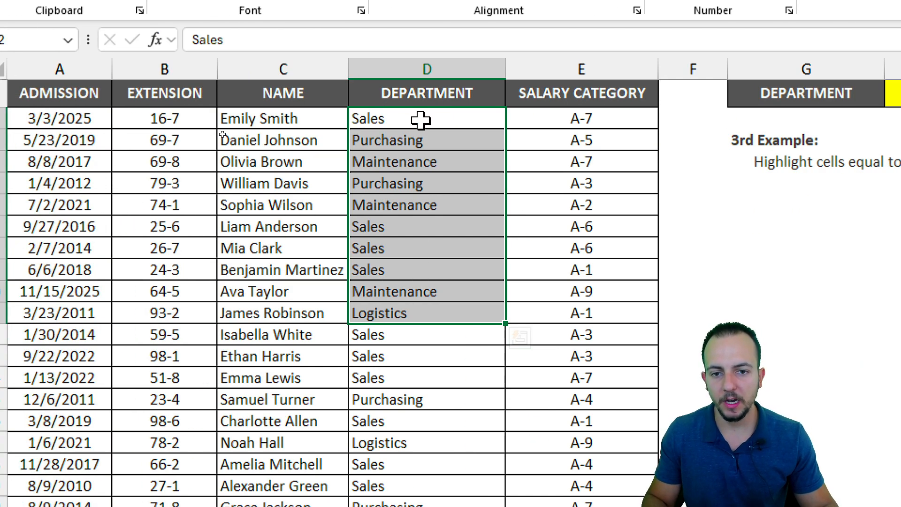
{"action": "left_click_drag", "start_coordinate": [132, 120], "coordinate": [145, 392]}
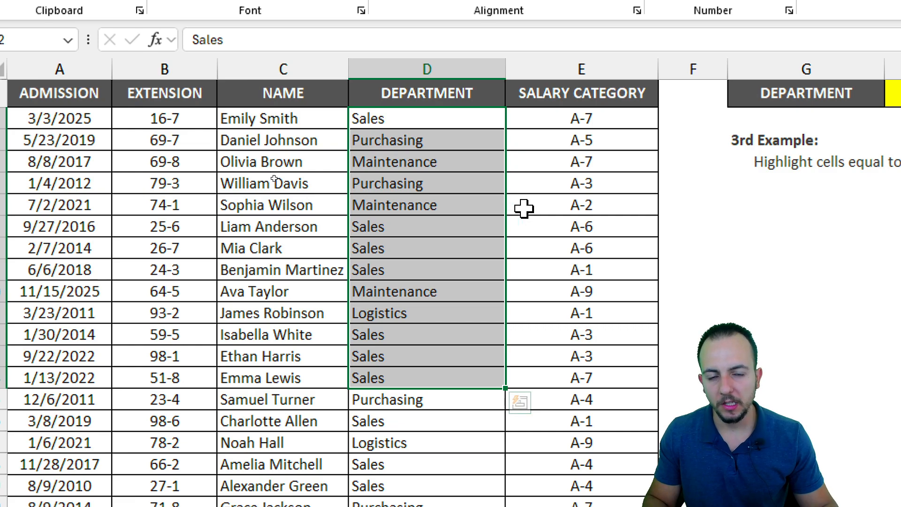
{"action": "left_click_drag", "start_coordinate": [452, 118], "coordinate": [427, 506]}
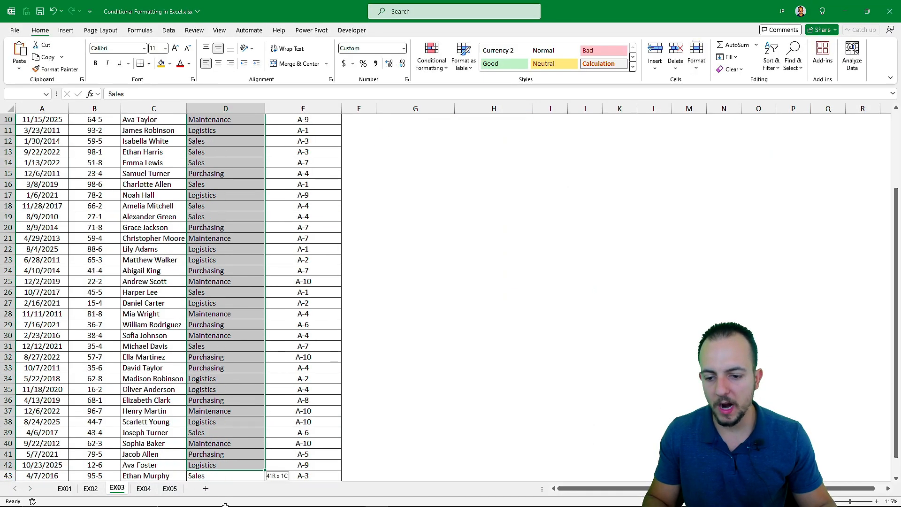
{"action": "left_click_drag", "start_coordinate": [225, 506], "coordinate": [218, 466]}
{"action": "scroll", "coordinate": [206, 329], "scroll_direction": "up", "scroll_amount": 5}
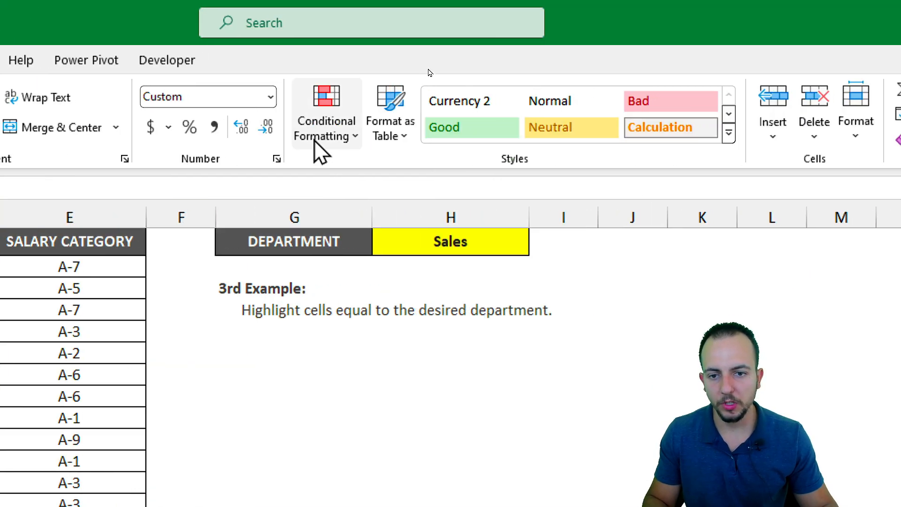
{"action": "left_click", "coordinate": [326, 140]}
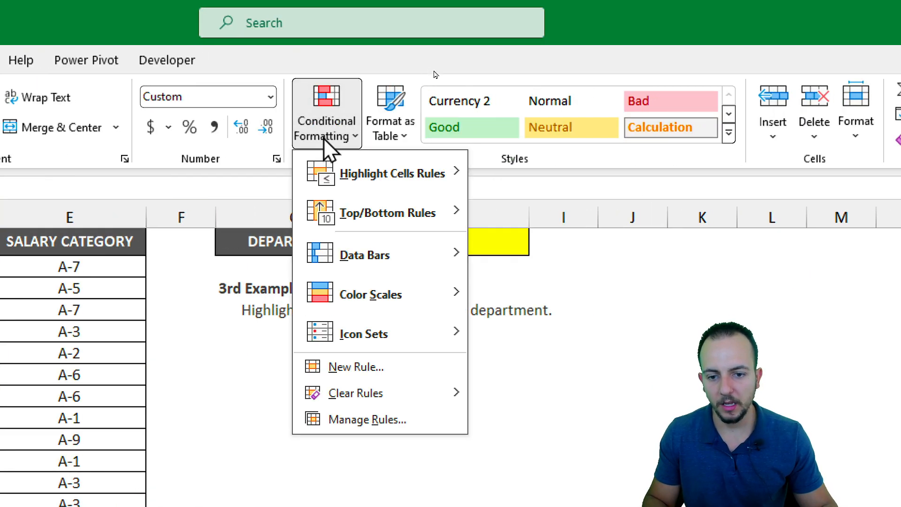
{"action": "mouse_move", "coordinate": [389, 183]}
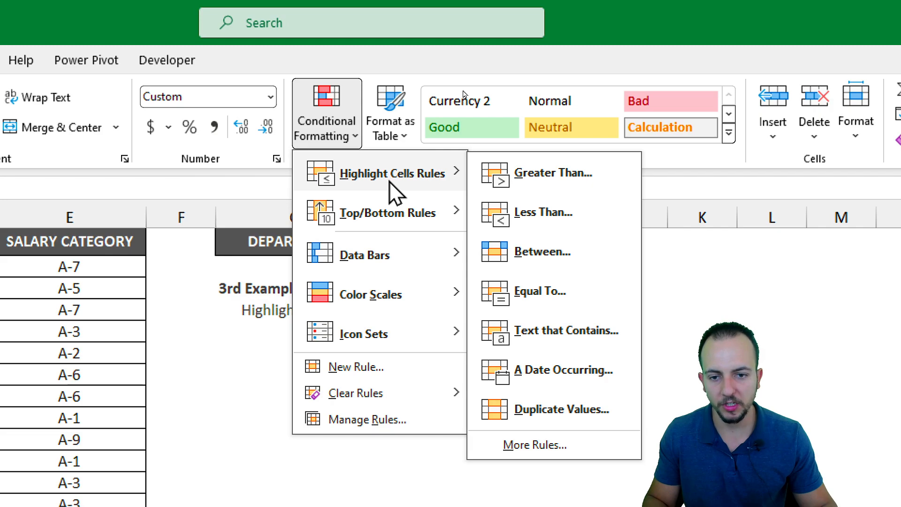
{"action": "left_click", "coordinate": [540, 293]}
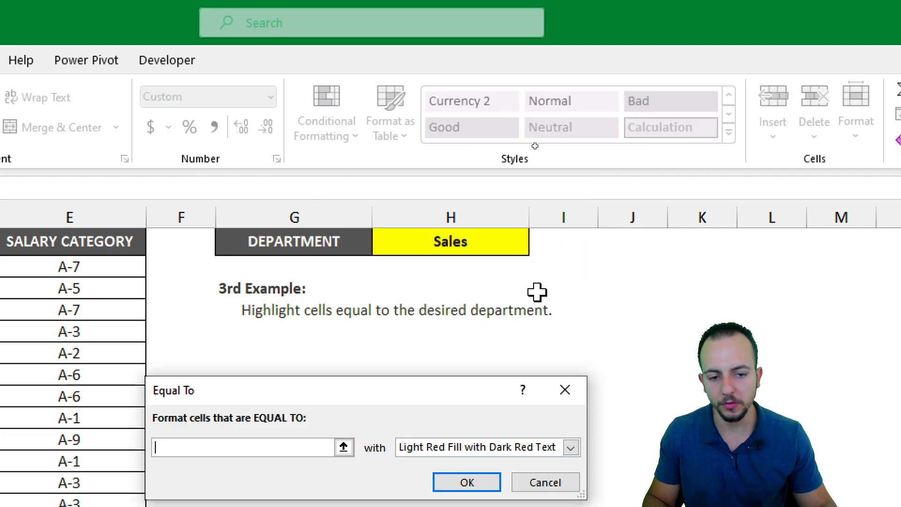
{"action": "left_click_drag", "start_coordinate": [292, 397], "coordinate": [317, 368]}
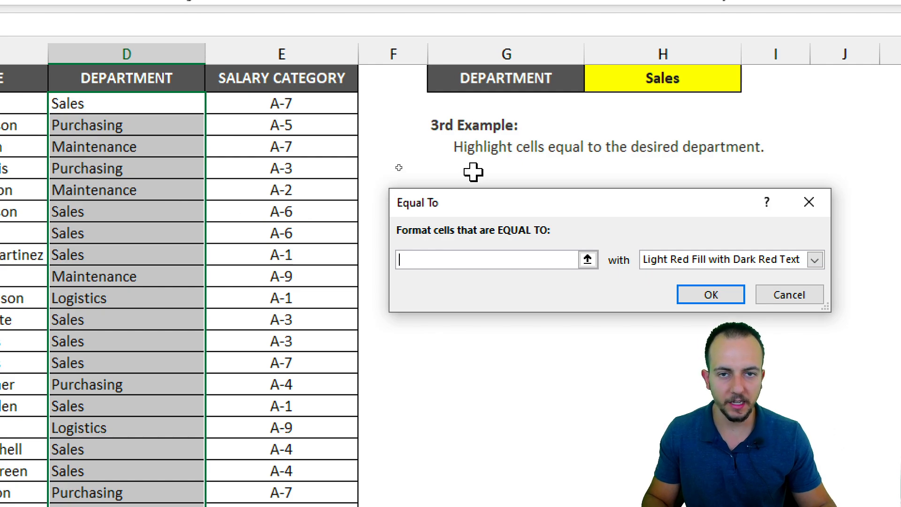
Step: Try the fixed text Sales as the rule's comparison value and check the preview in the department column
{"action": "type", "text": "Sales"}
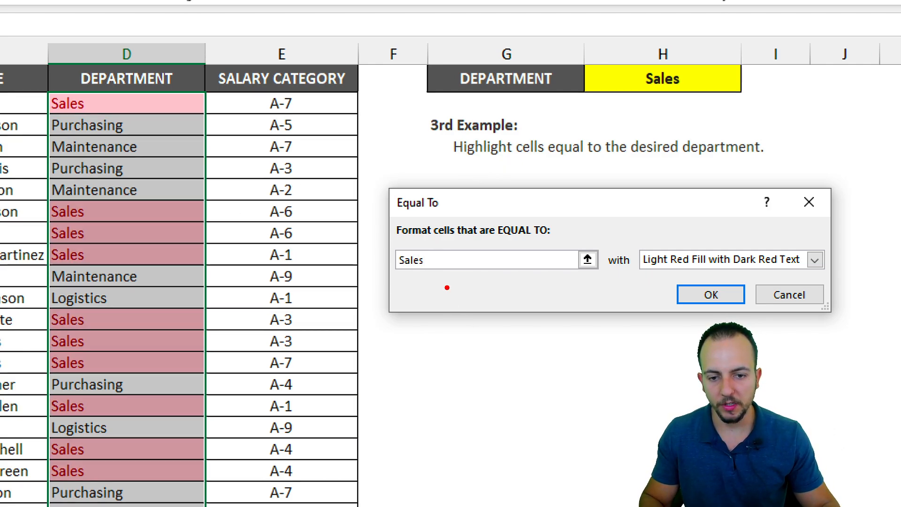
{"action": "mouse_move", "coordinate": [422, 228]}
{"action": "left_mouse_down"}
{"action": "mouse_move", "coordinate": [405, 279]}
{"action": "mouse_move", "coordinate": [437, 229]}
{"action": "left_mouse_up"}
{"action": "left_click_drag", "start_coordinate": [216, 109], "coordinate": [291, 139]}
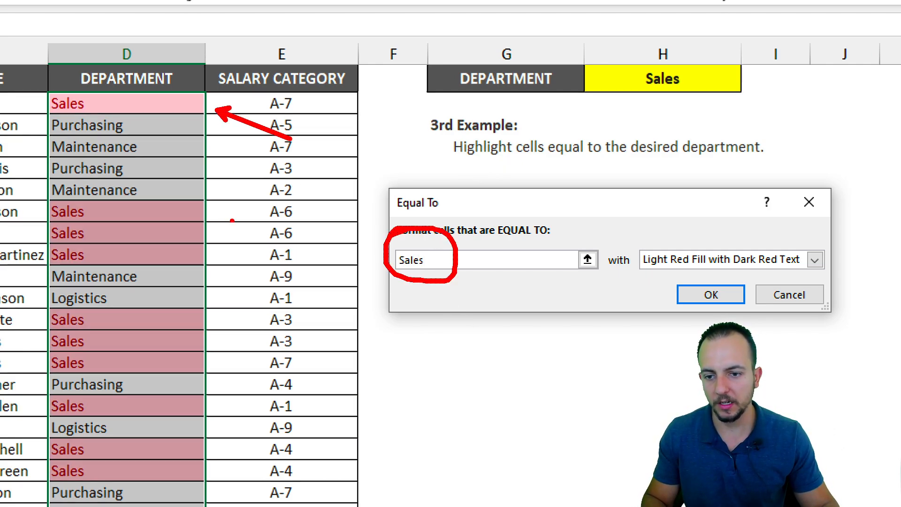
{"action": "left_click_drag", "start_coordinate": [215, 229], "coordinate": [308, 185]}
{"action": "left_click_drag", "start_coordinate": [212, 332], "coordinate": [255, 308]}
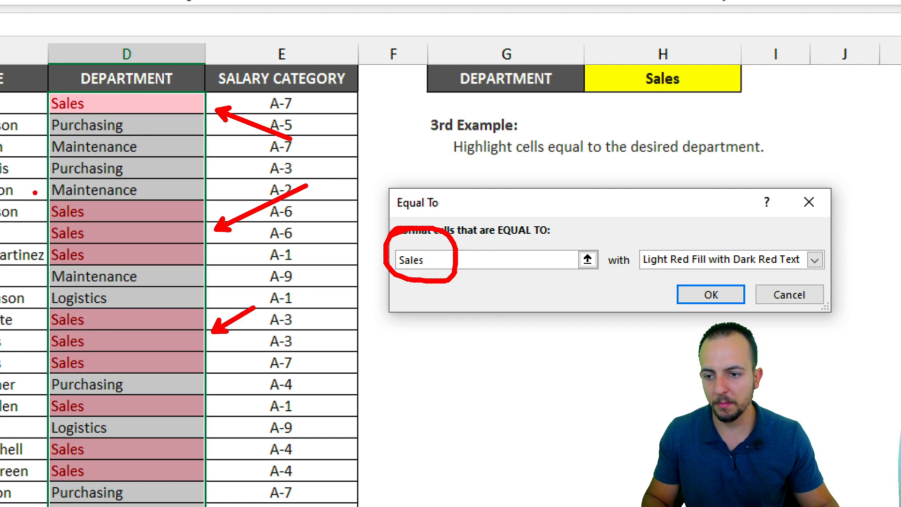
{"action": "left_click_drag", "start_coordinate": [35, 192], "coordinate": [93, 277]}
{"action": "left_click_drag", "start_coordinate": [470, 216], "coordinate": [369, 217]}
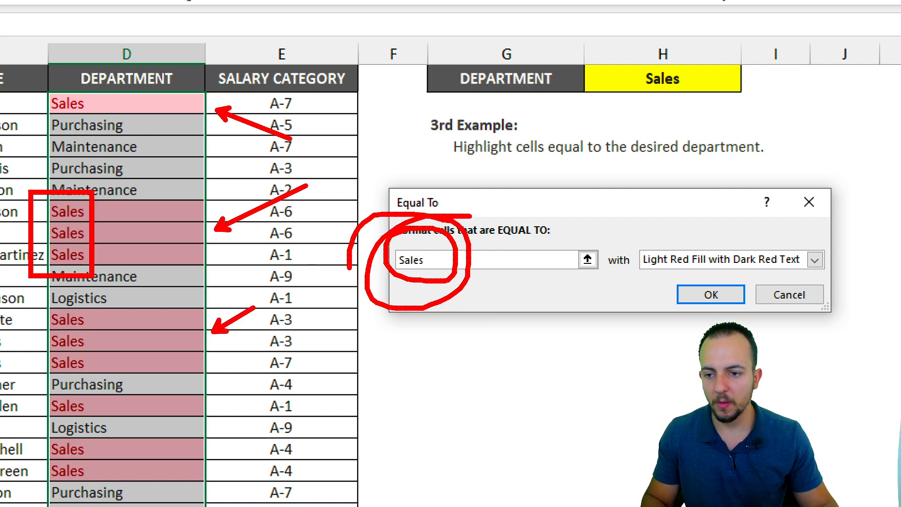
{"action": "key", "text": "Escape"}
Step: Replace the rule's fixed comparison text with a reference to the department cell, =$H$1
{"action": "double_click", "coordinate": [414, 259]}
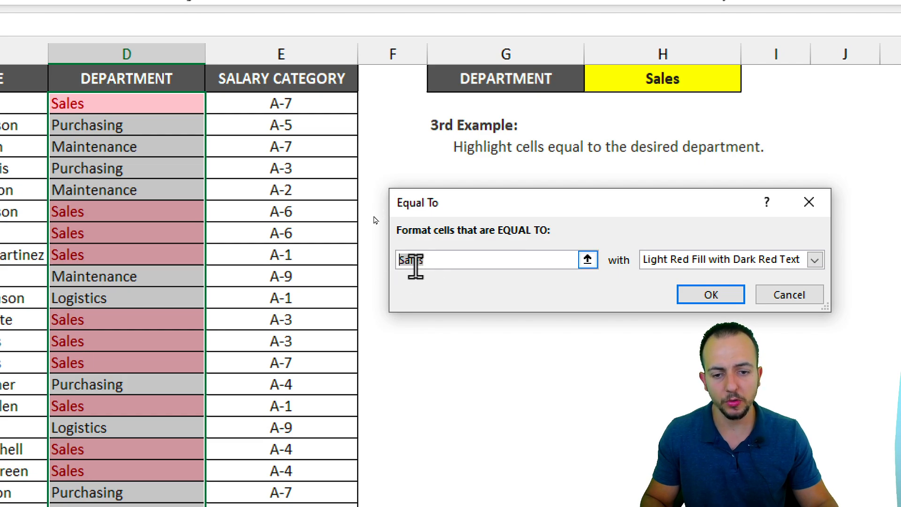
{"action": "left_click", "coordinate": [671, 81]}
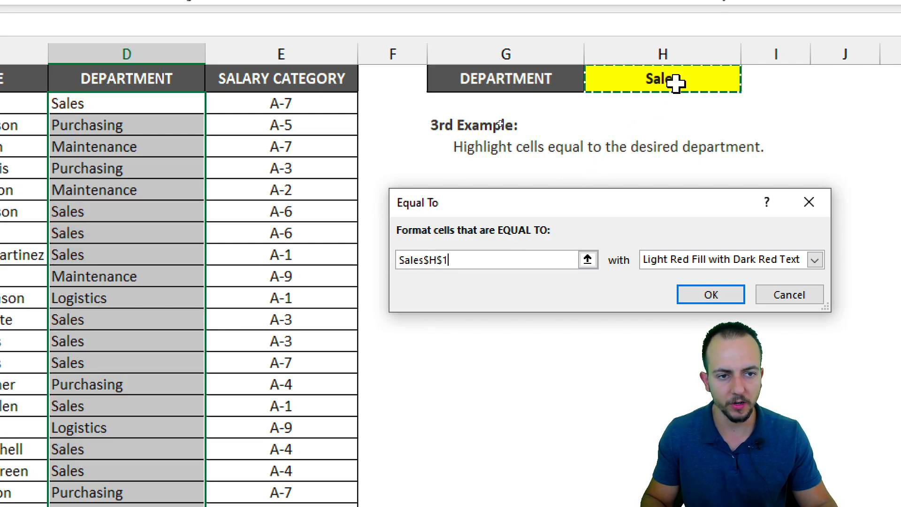
{"action": "left_click_drag", "start_coordinate": [699, 48], "coordinate": [704, 49]}
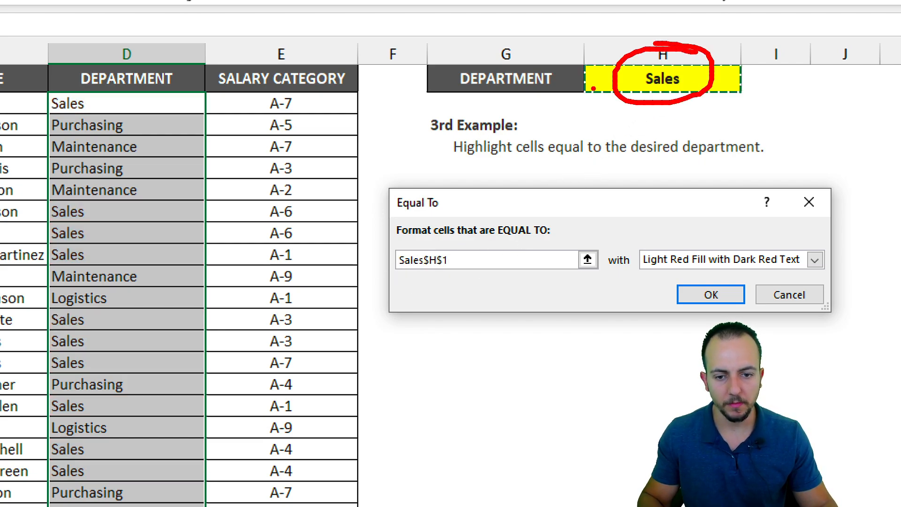
{"action": "key", "text": "Escape"}
{"action": "left_click_drag", "start_coordinate": [464, 263], "coordinate": [394, 263]}
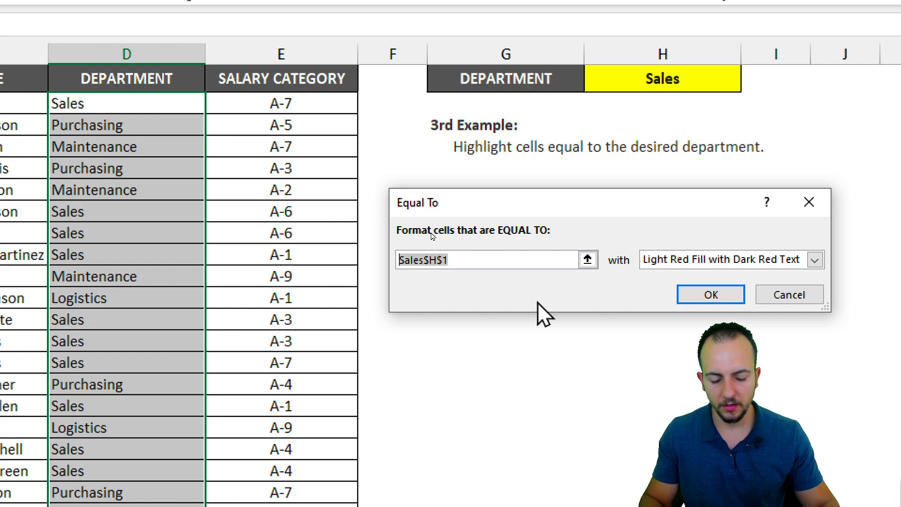
{"action": "key", "text": "BackSpace"}
{"action": "left_click", "coordinate": [663, 80]}
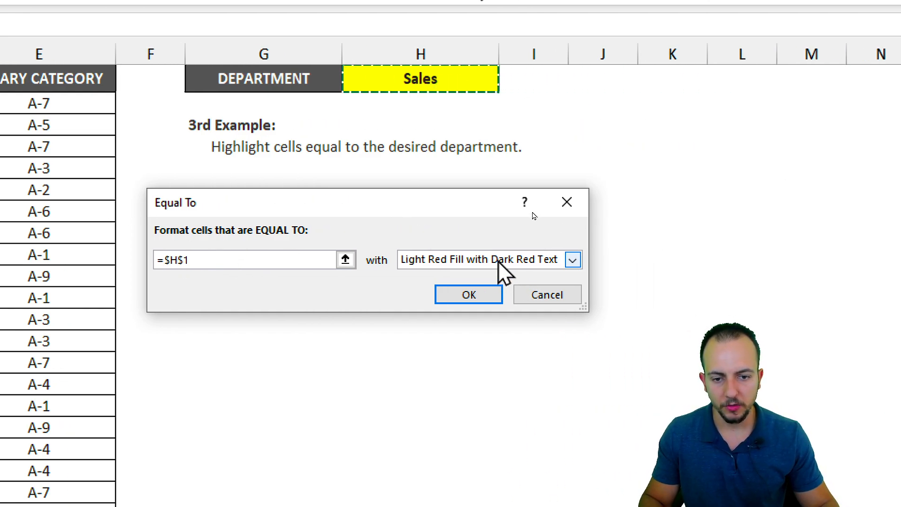
Step: Format the matching departments with Yellow Fill with Dark Yellow Text and apply the rule
{"action": "left_click", "coordinate": [726, 261]}
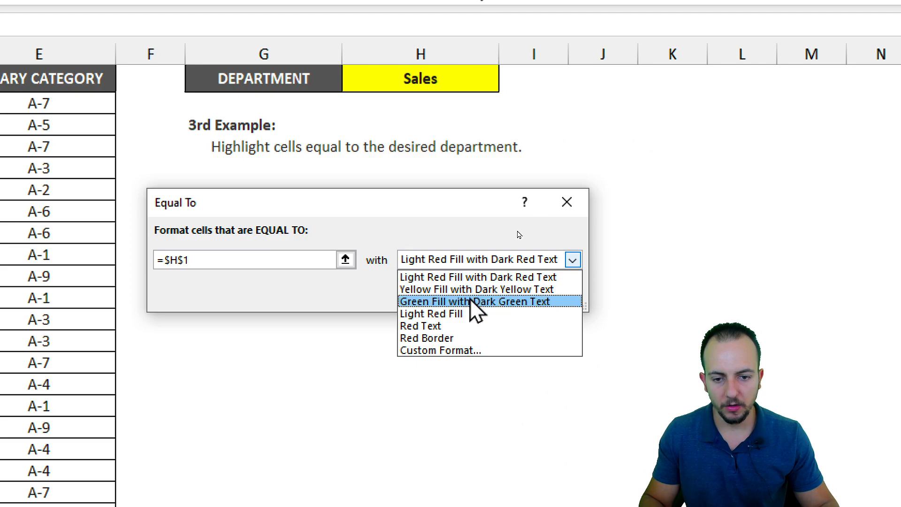
{"action": "left_click", "coordinate": [453, 290]}
{"action": "left_click", "coordinate": [450, 300]}
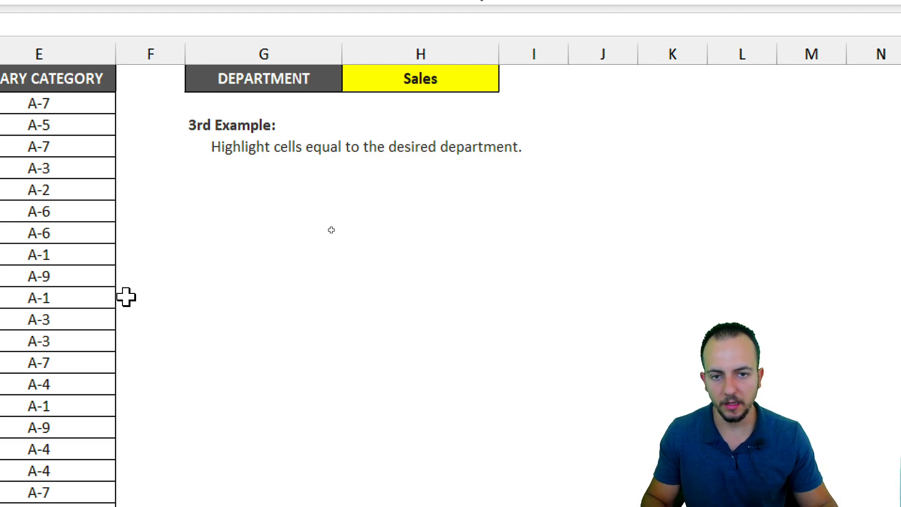
{"action": "left_click", "coordinate": [239, 86]}
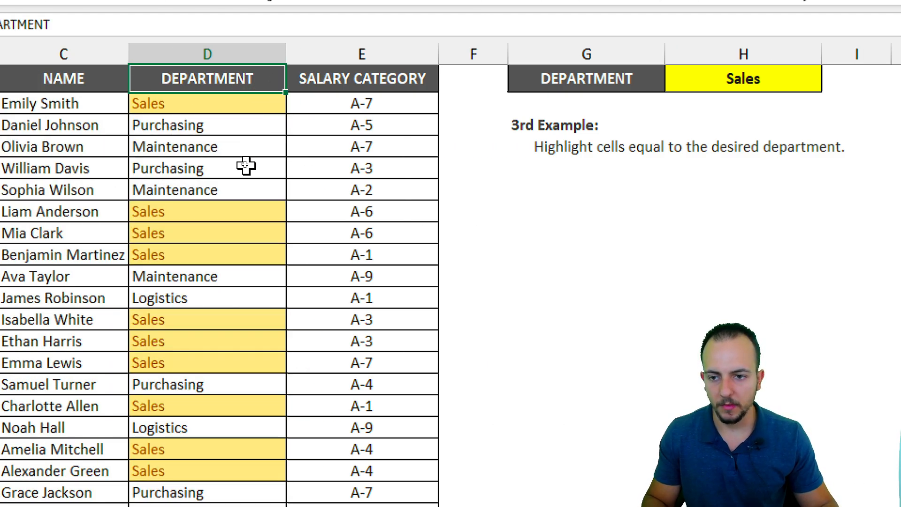
Step: Test the rule by entering Sales as the department in D5, and undo that entry
{"action": "left_click", "coordinate": [230, 167]}
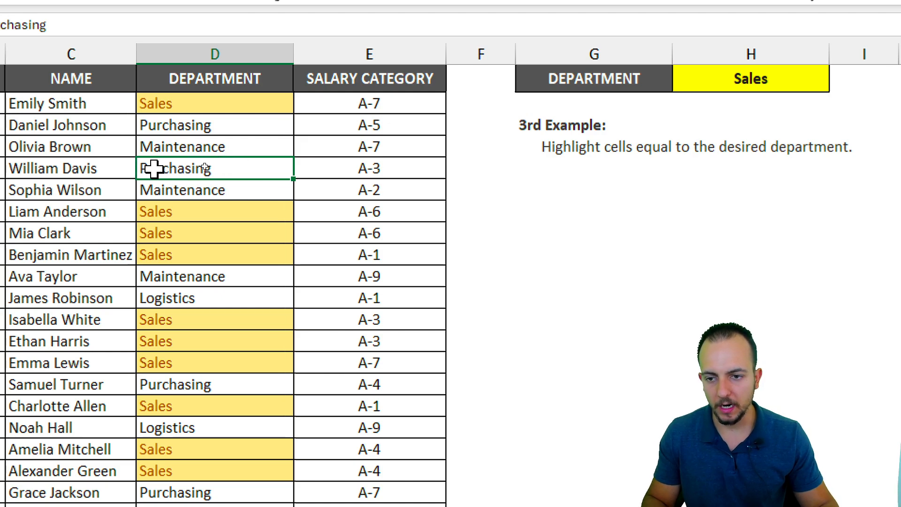
{"action": "type", "text": "Sale"}
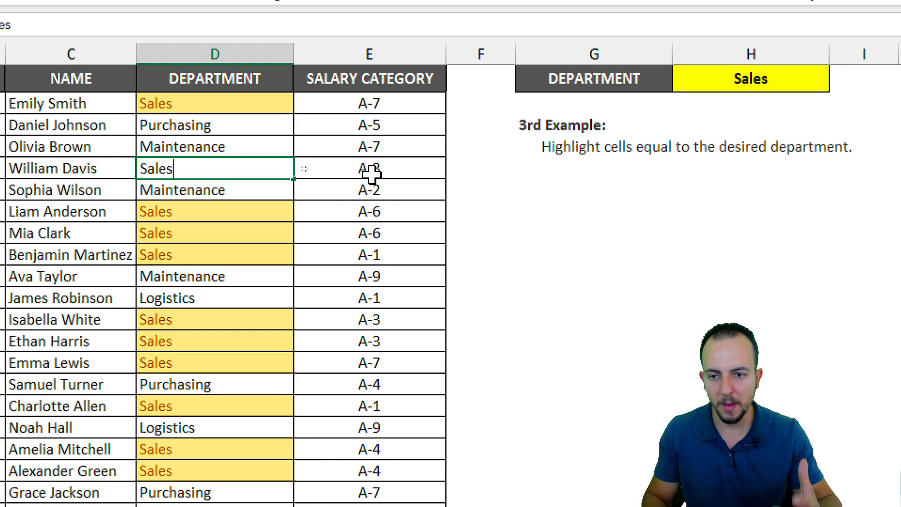
{"action": "type", "text": "s"}
{"action": "key", "text": "Return"}
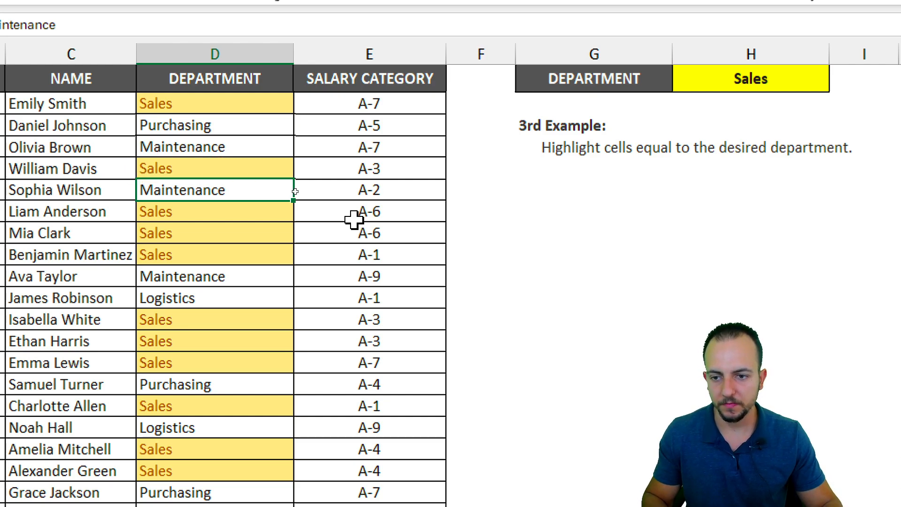
{"action": "key", "text": "ctrl+z"}
Step: Choose Maintenance as the department in H1 and review the highlighted cells down the department column
{"action": "scroll", "coordinate": [867, 260], "scroll_direction": "right", "scroll_amount": 3}
{"action": "left_click", "coordinate": [622, 77]}
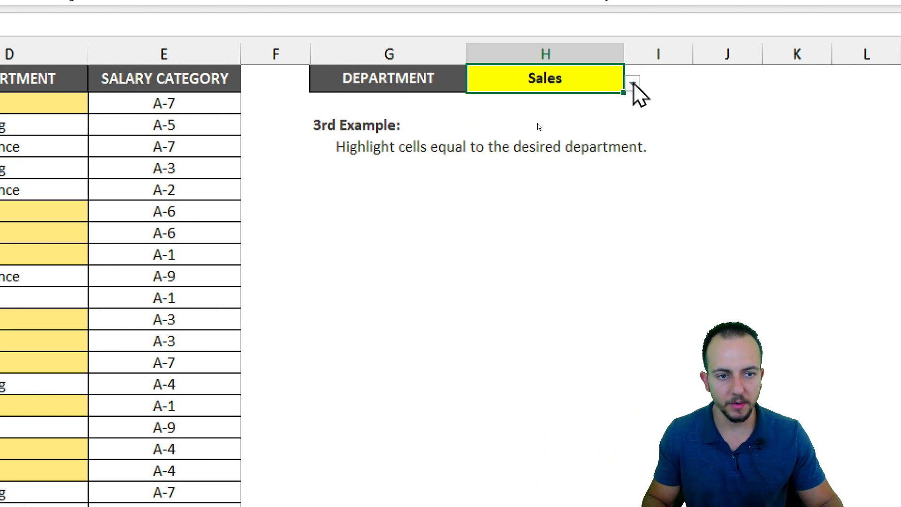
{"action": "left_click", "coordinate": [632, 82]}
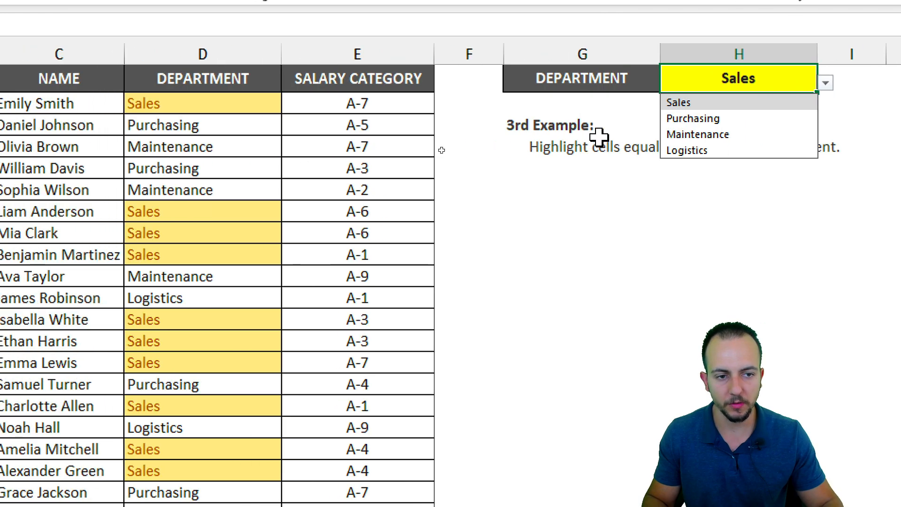
{"action": "left_click", "coordinate": [717, 135]}
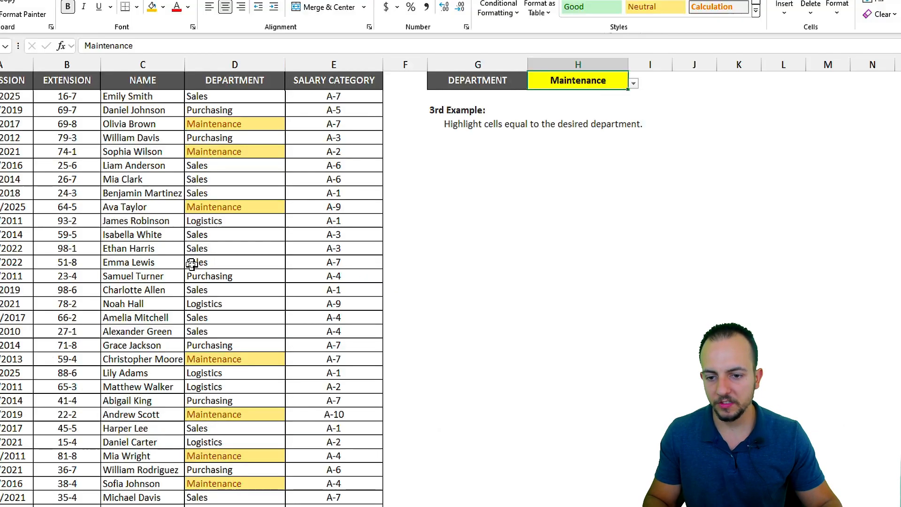
{"action": "scroll", "coordinate": [191, 264], "scroll_direction": "down", "scroll_amount": 4}
{"action": "scroll", "coordinate": [191, 264], "scroll_direction": "up", "scroll_amount": 4}
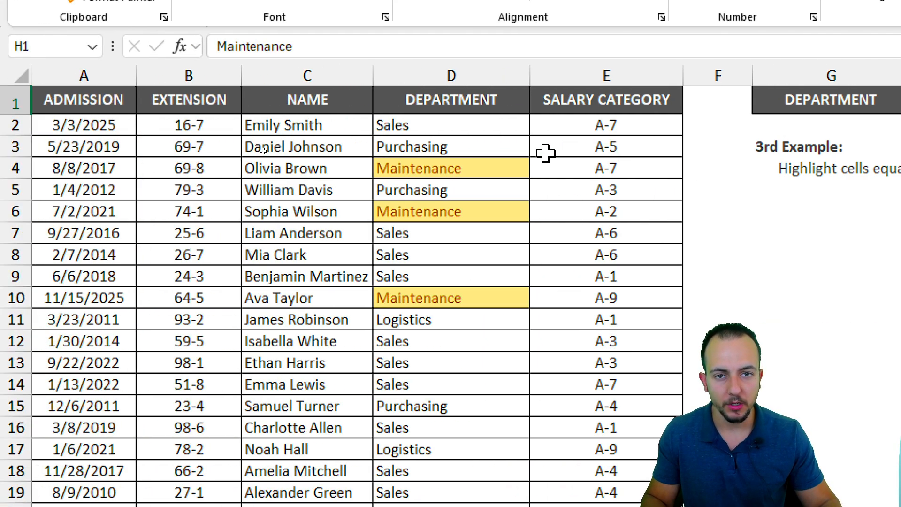
Step: Clear the conditional formatting rules from the entire EX03 sheet
{"action": "left_click", "coordinate": [464, 166]}
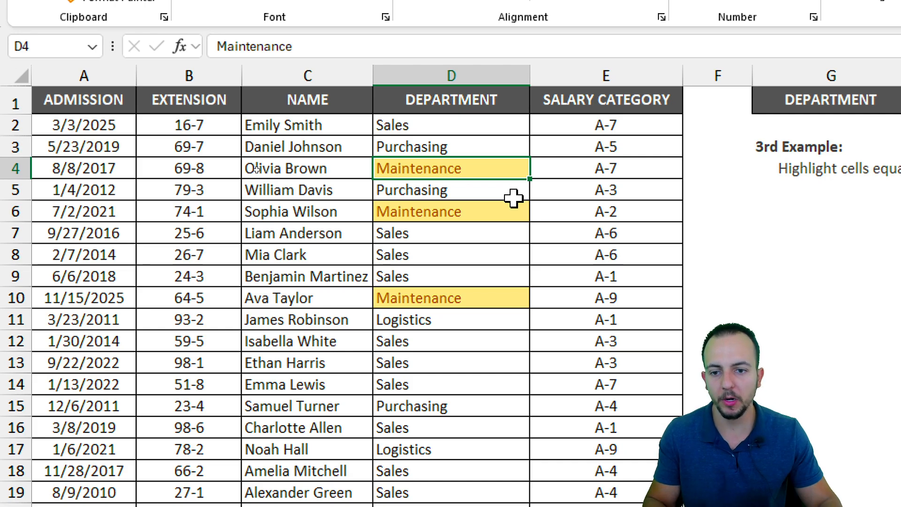
{"action": "mouse_move", "coordinate": [688, 156]}
{"action": "left_mouse_down"}
{"action": "mouse_move", "coordinate": [513, 178]}
{"action": "mouse_move", "coordinate": [41, 180]}
{"action": "left_mouse_up"}
{"action": "key", "text": "Escape"}
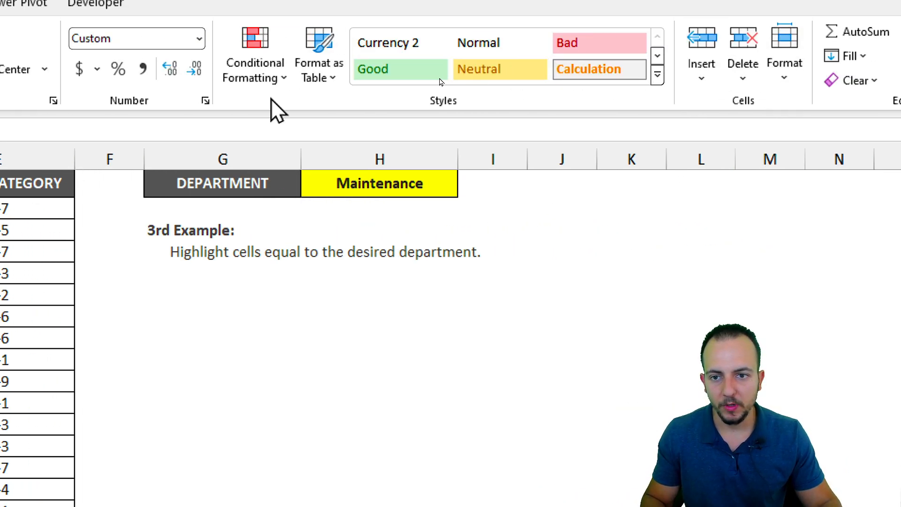
{"action": "left_click", "coordinate": [272, 92]}
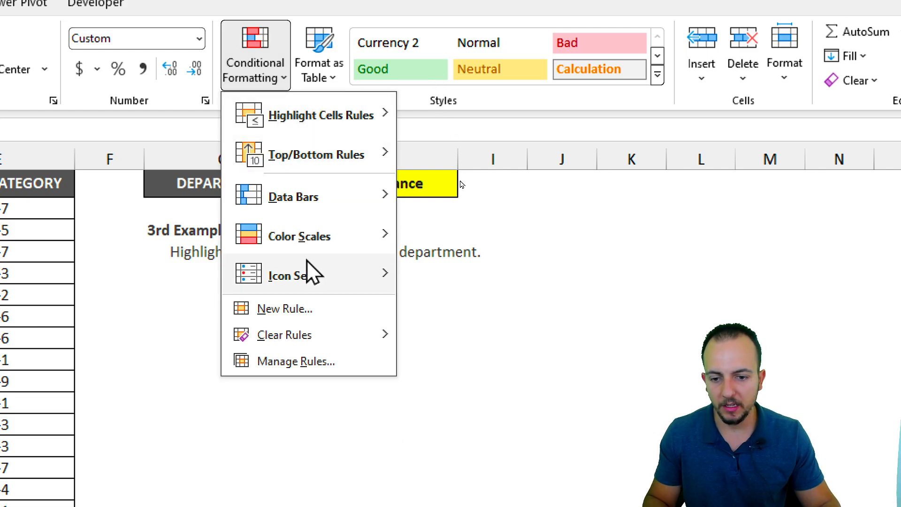
{"action": "mouse_move", "coordinate": [319, 340]}
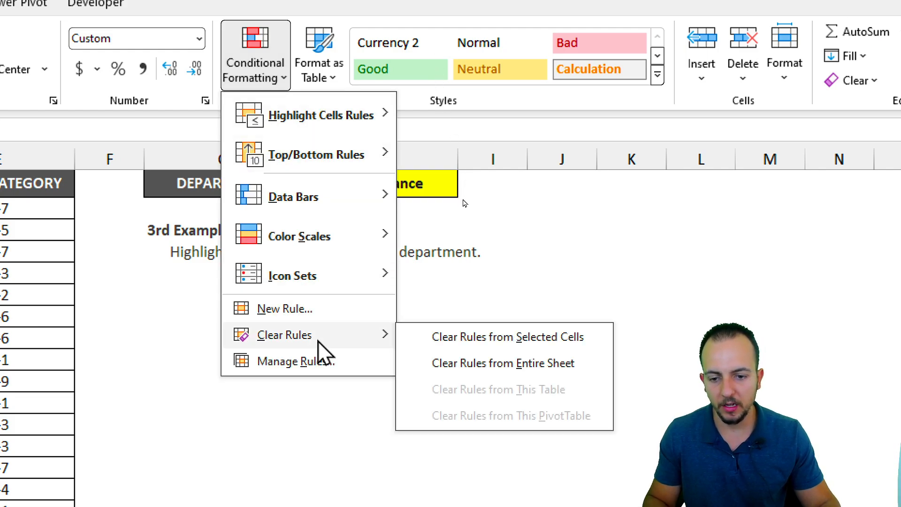
{"action": "left_click", "coordinate": [469, 371]}
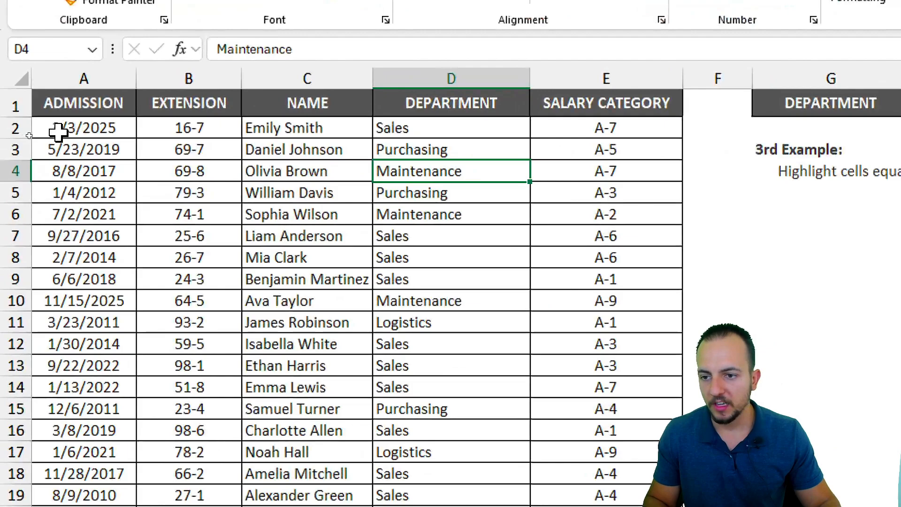
Step: Start a new conditional formatting rule for the employee data A2:E44 that uses a formula to determine which cells to format
{"action": "left_click_drag", "start_coordinate": [29, 135], "coordinate": [290, 501]}
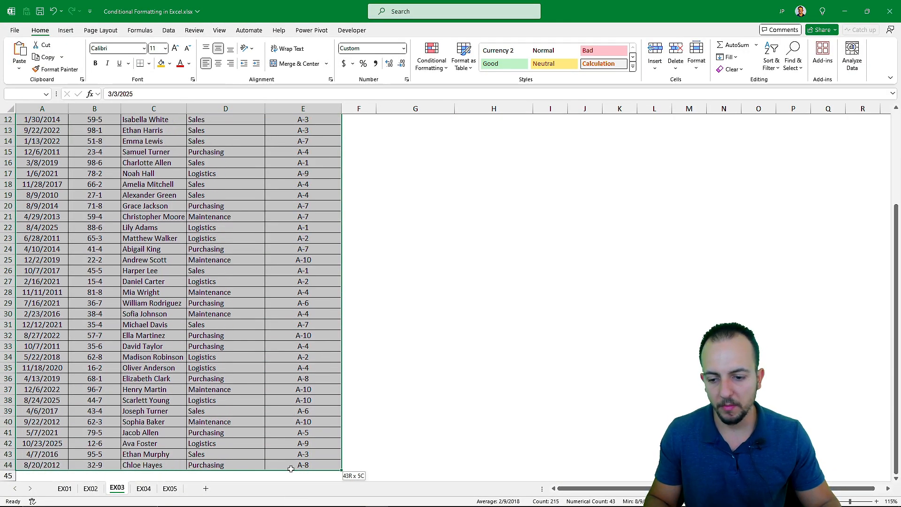
{"action": "left_click_drag", "start_coordinate": [291, 468], "coordinate": [290, 467]}
{"action": "scroll", "coordinate": [278, 376], "scroll_direction": "down", "scroll_amount": 3}
{"action": "scroll", "coordinate": [159, 308], "scroll_direction": "up", "scroll_amount": 7}
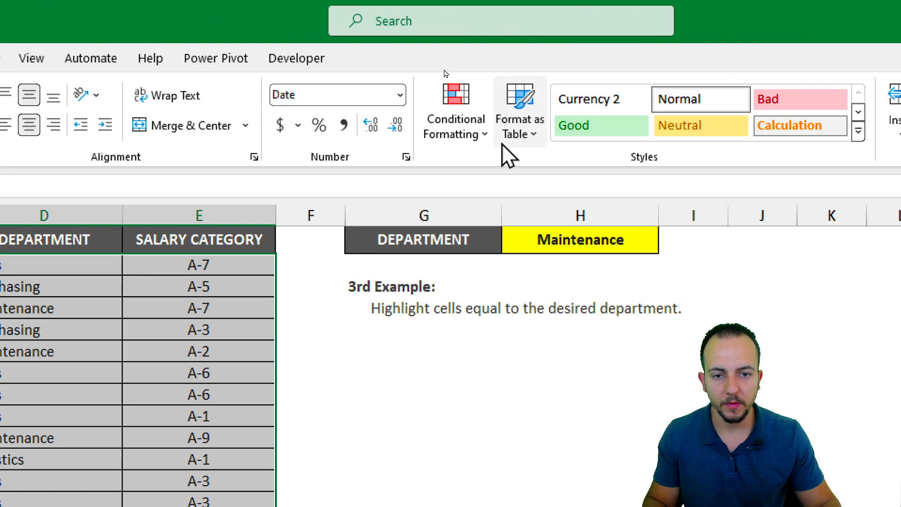
{"action": "left_click", "coordinate": [430, 67]}
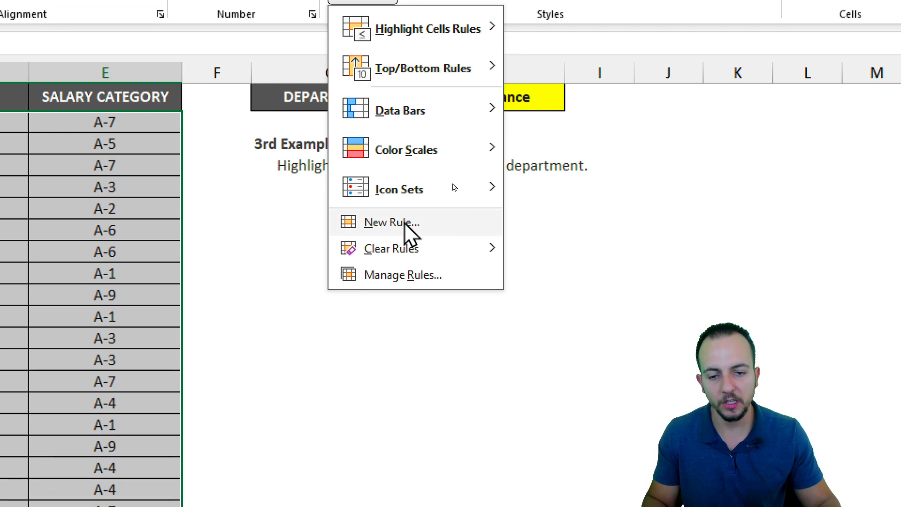
{"action": "left_click", "coordinate": [404, 221]}
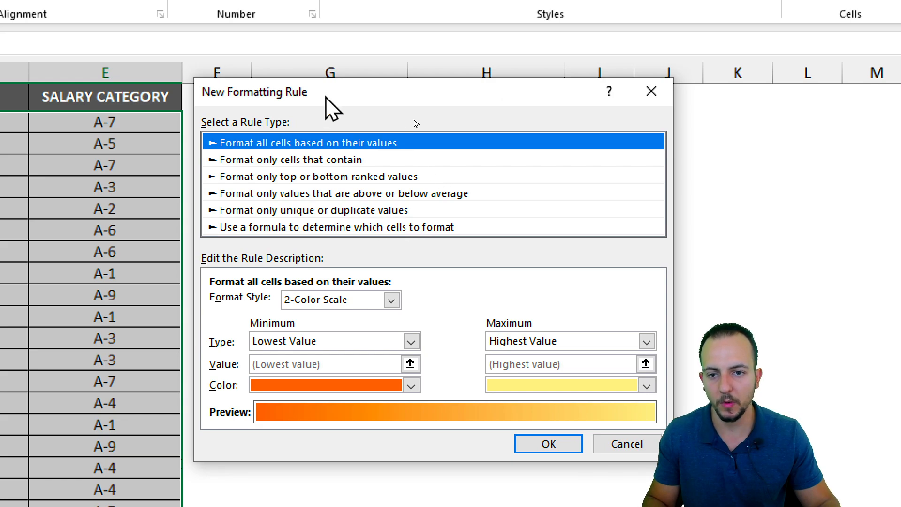
{"action": "left_click_drag", "start_coordinate": [328, 94], "coordinate": [312, 145]}
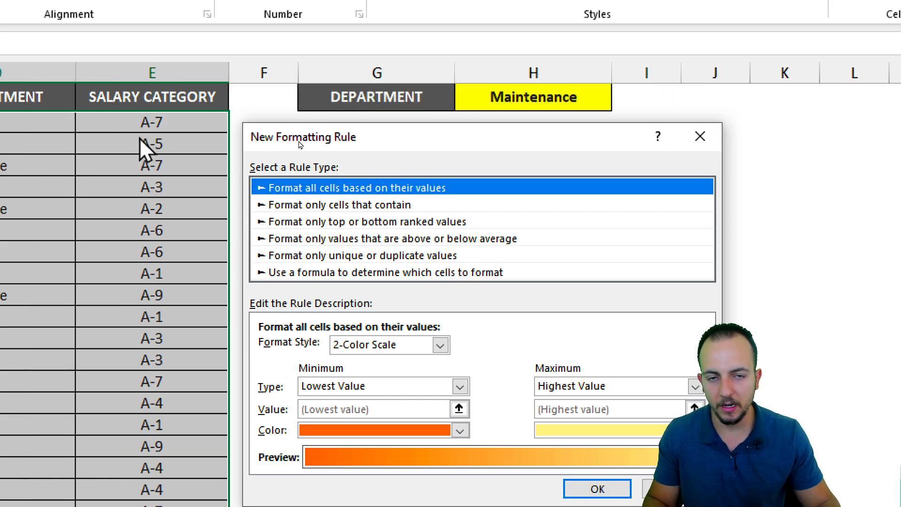
{"action": "left_click", "coordinate": [296, 274]}
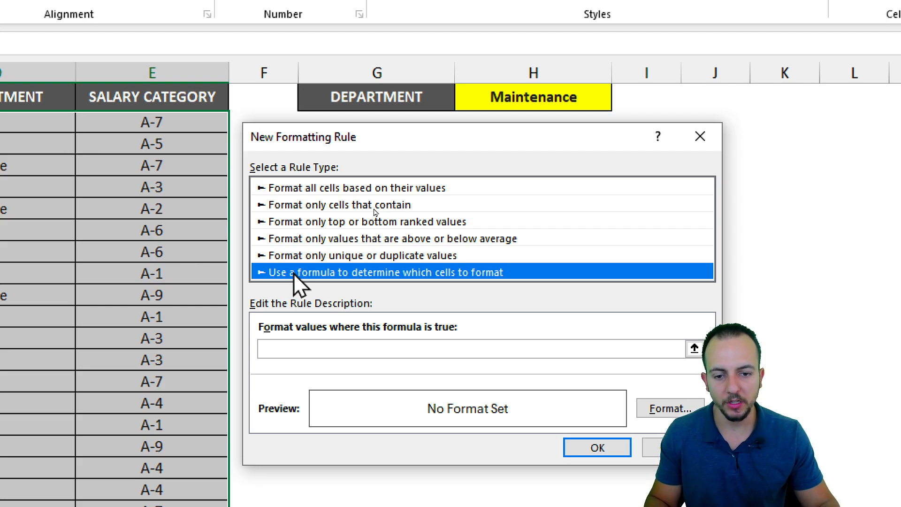
Step: Enter the rule formula =$D2=$H$1, fixing only the column of the first reference
{"action": "left_click", "coordinate": [288, 348]}
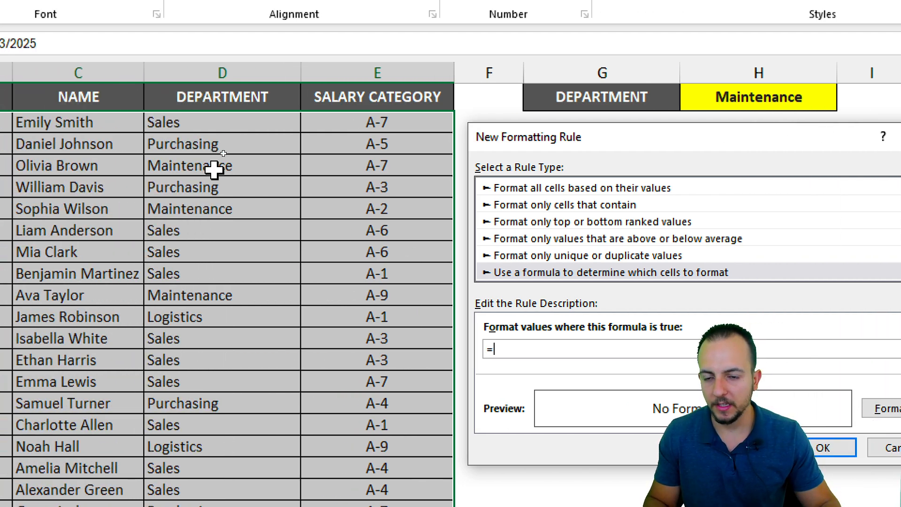
{"action": "left_click", "coordinate": [216, 125]}
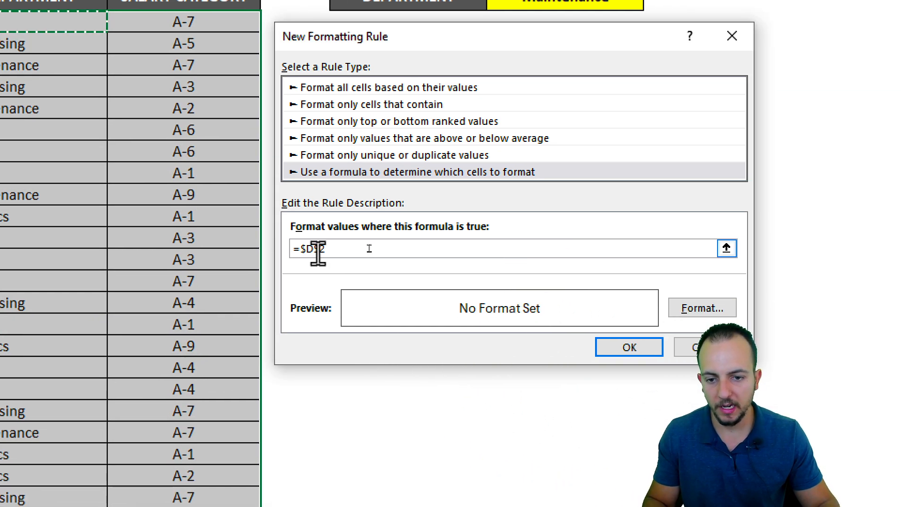
{"action": "left_click", "coordinate": [507, 349]}
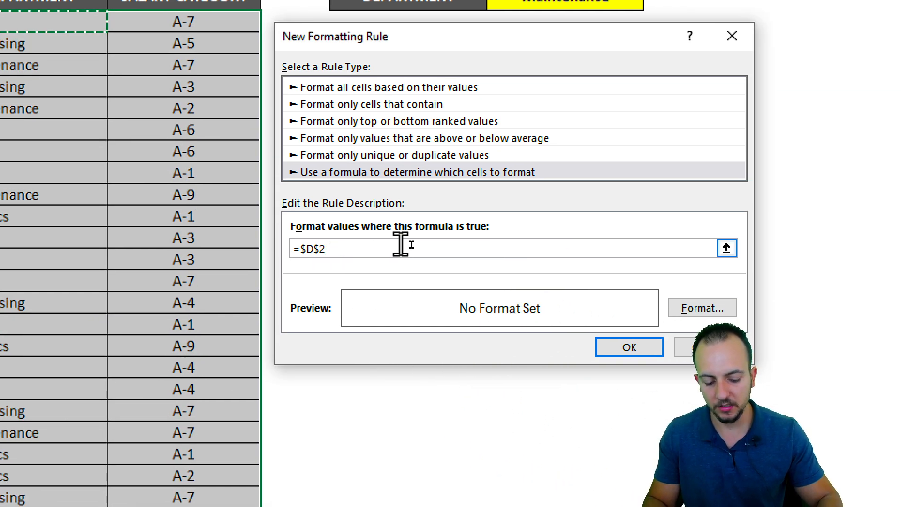
{"action": "key", "text": "Delete"}
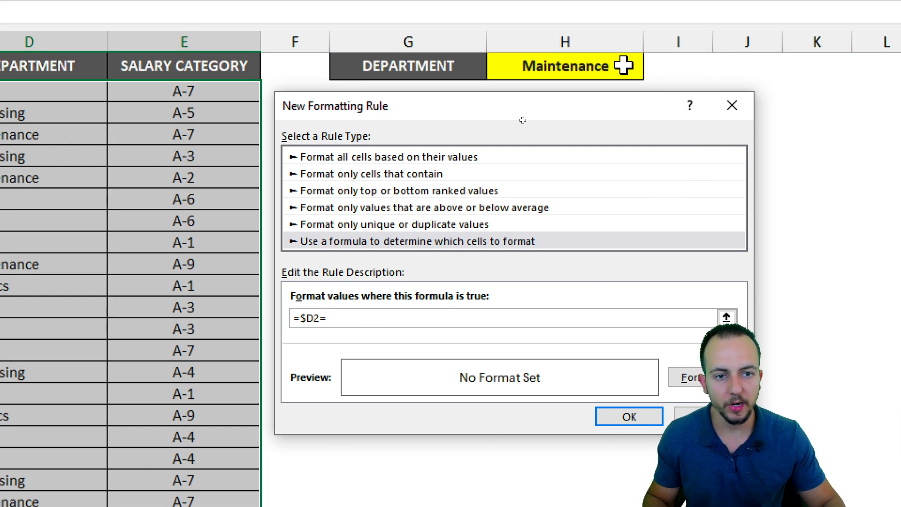
{"action": "left_click", "coordinate": [629, 66]}
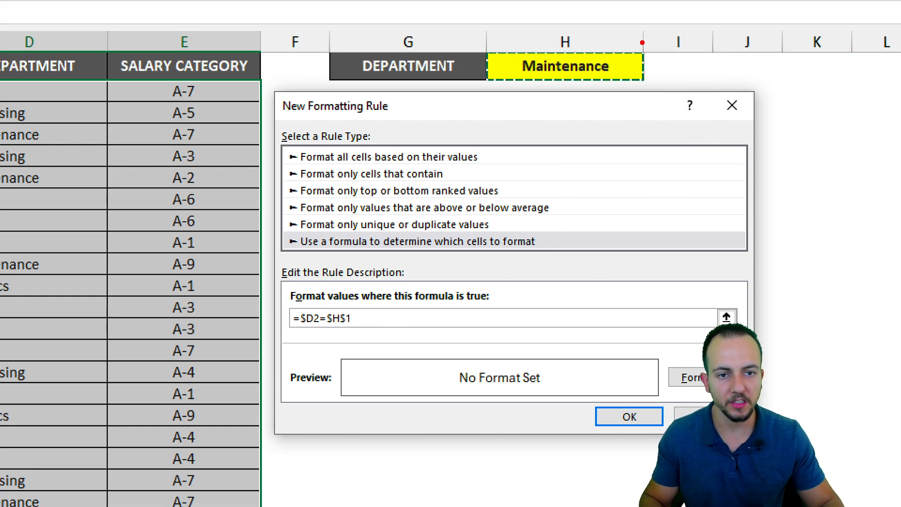
{"action": "left_click_drag", "start_coordinate": [642, 43], "coordinate": [647, 44]}
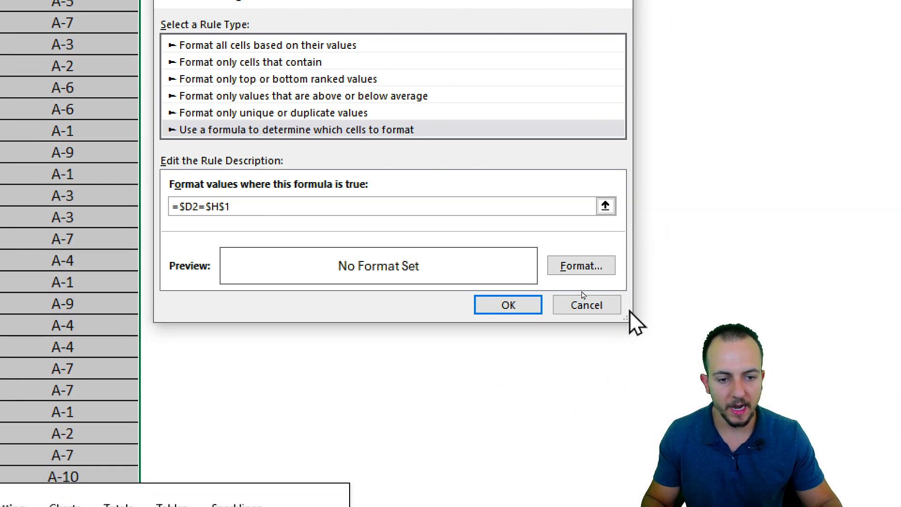
Step: Give the rule a yellow background fill and apply it to the selected rows
{"action": "left_click", "coordinate": [688, 377]}
{"action": "left_click", "coordinate": [328, 40]}
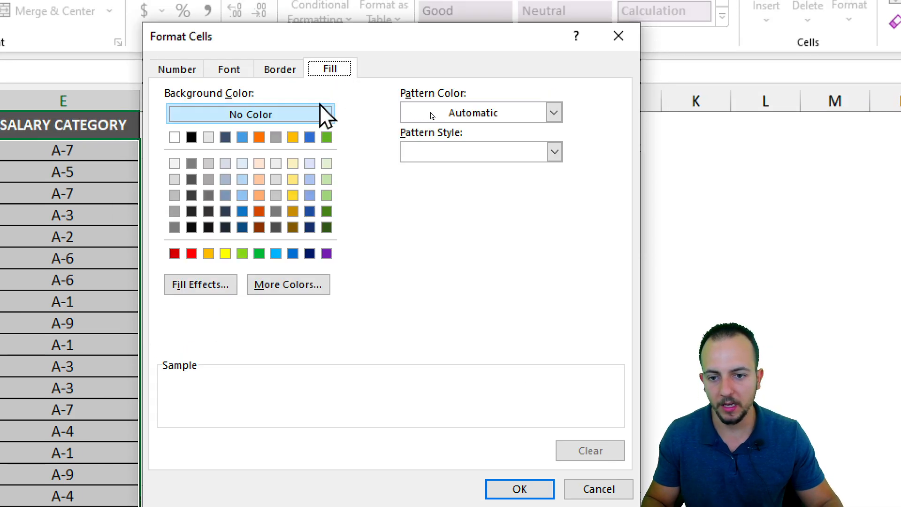
{"action": "left_click", "coordinate": [225, 254]}
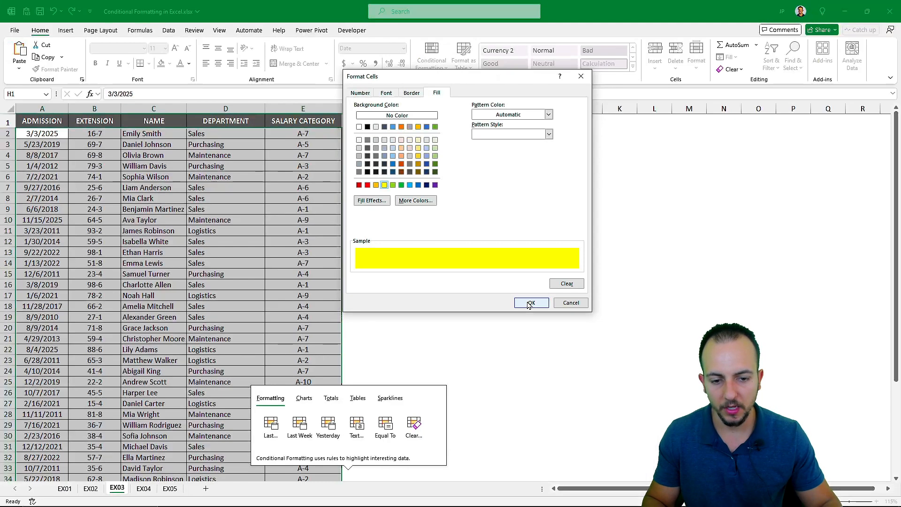
{"action": "left_click", "coordinate": [519, 488]}
{"action": "left_click", "coordinate": [460, 229]}
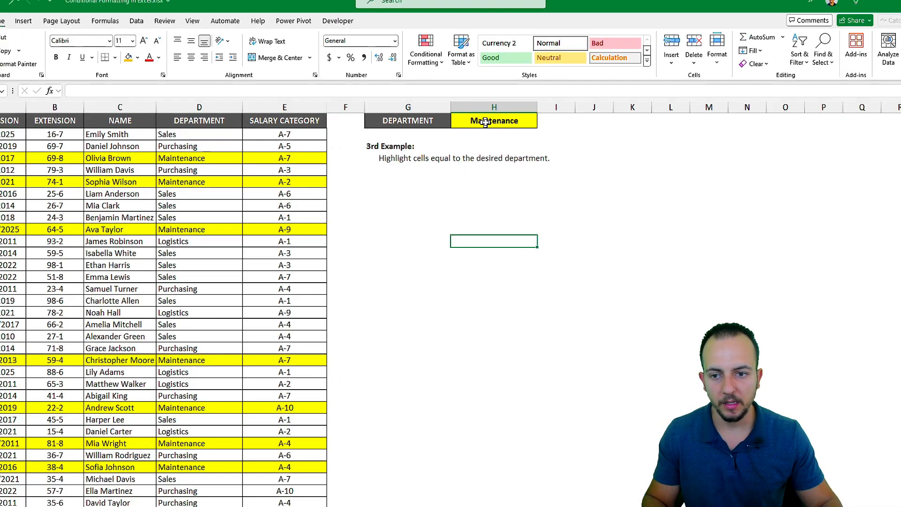
Step: Test the row highlighting by choosing Purchasing, Sales and finally Logistics as the department in H1
{"action": "left_click", "coordinate": [500, 122]}
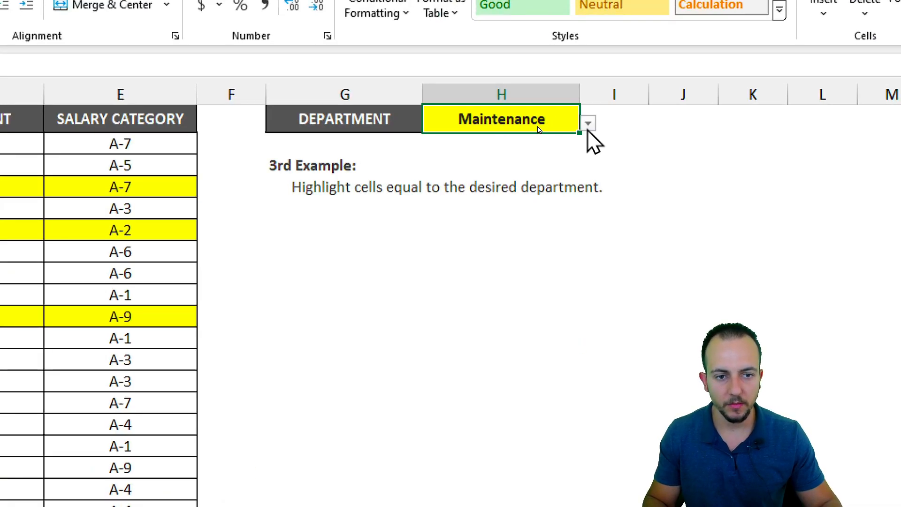
{"action": "left_click", "coordinate": [537, 124]}
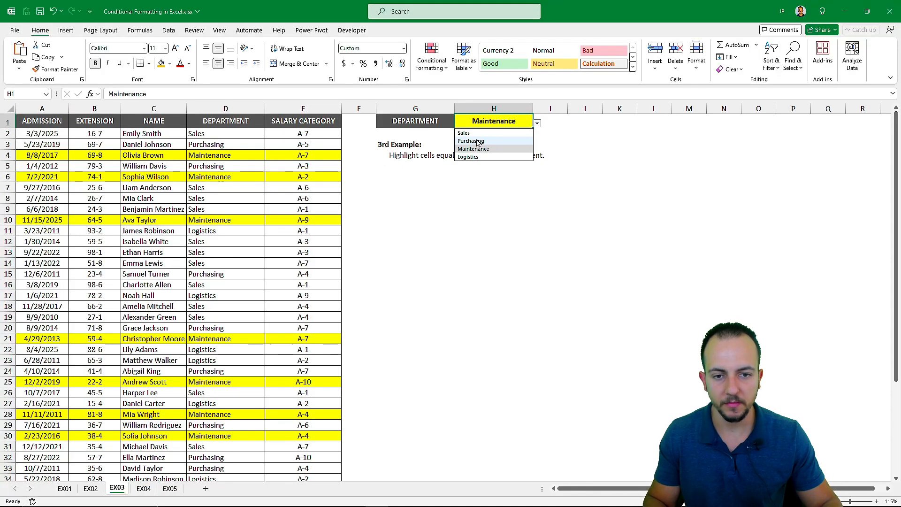
{"action": "left_click", "coordinate": [466, 159]}
{"action": "left_click", "coordinate": [537, 123]}
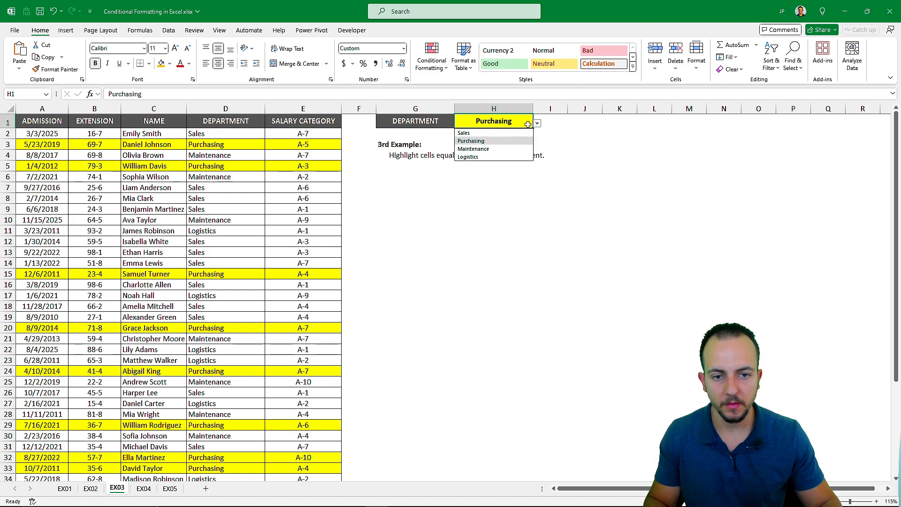
{"action": "left_click", "coordinate": [525, 133]}
{"action": "left_click", "coordinate": [538, 123]}
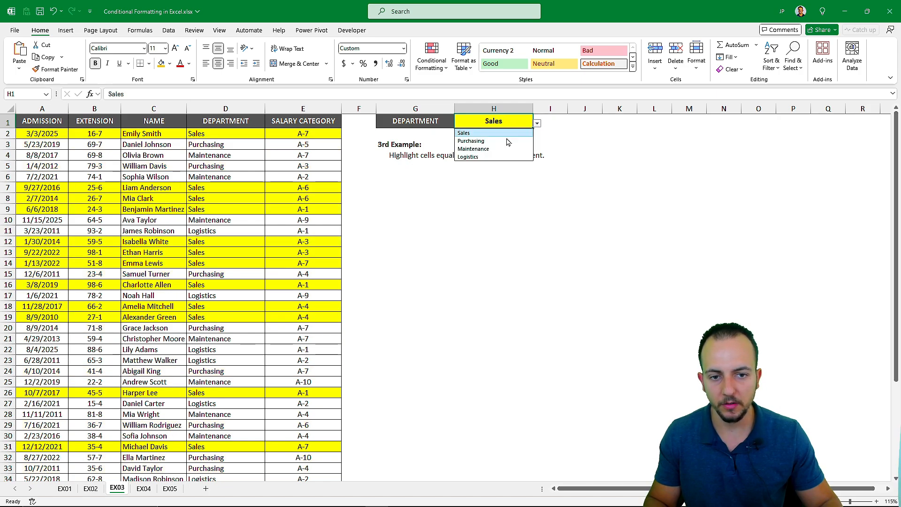
{"action": "left_click", "coordinate": [469, 157]}
{"action": "left_click", "coordinate": [57, 120]}
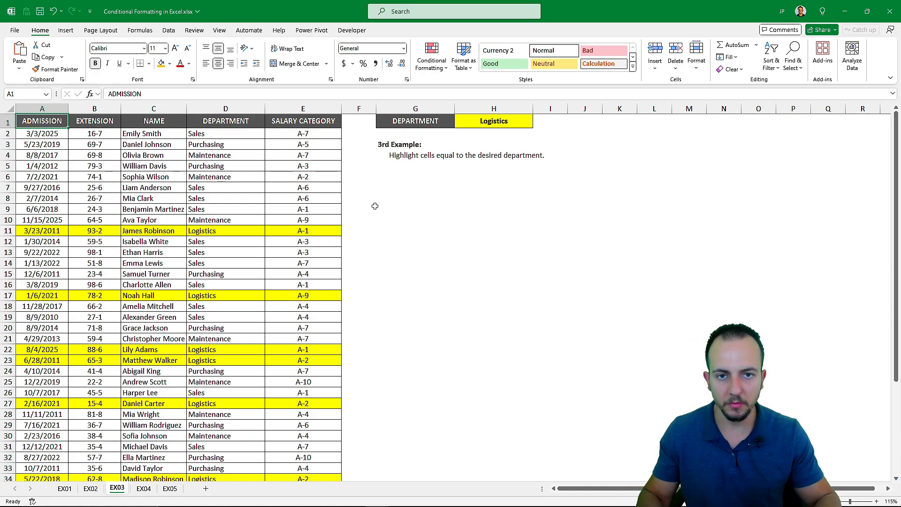
Step: Go to sheet EX04 and look over the Data Bars and Icon Sets conditional formatting options
{"action": "key", "text": "ctrl+Page_Down"}
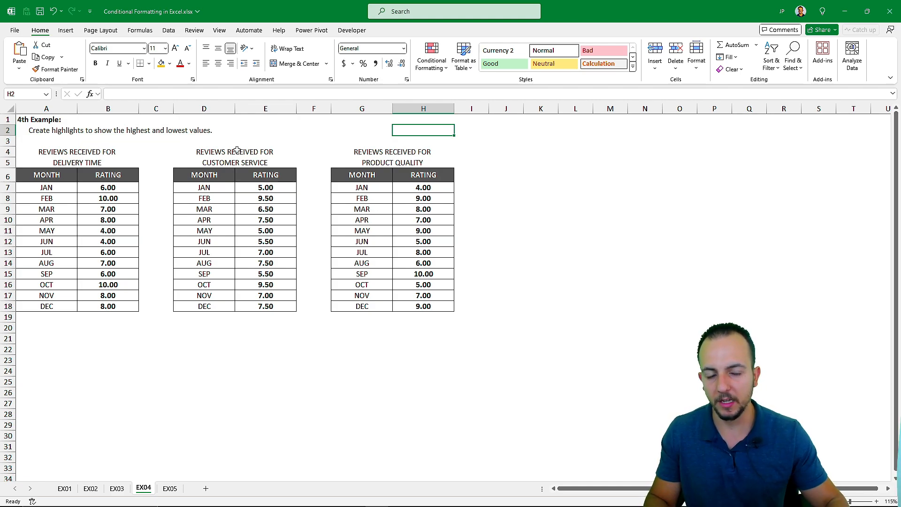
{"action": "left_click", "coordinate": [431, 59]}
{"action": "mouse_move", "coordinate": [464, 132]}
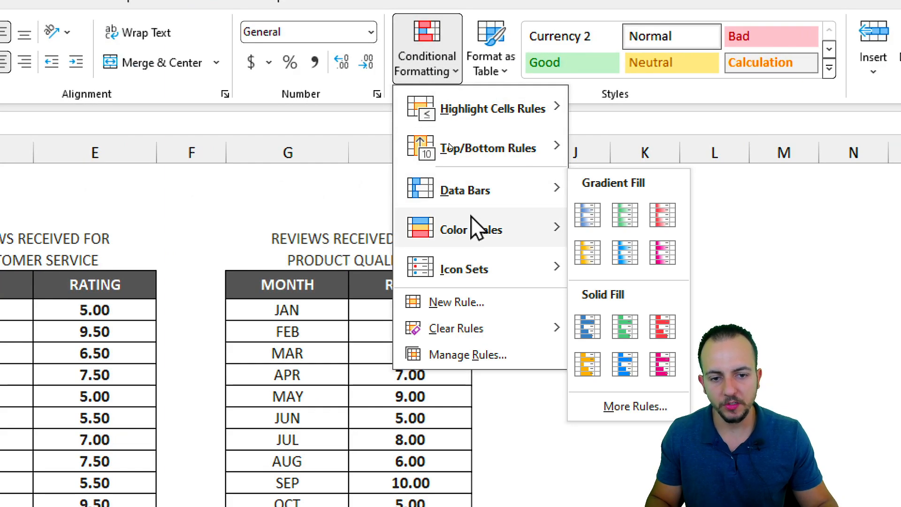
{"action": "mouse_move", "coordinate": [471, 267]}
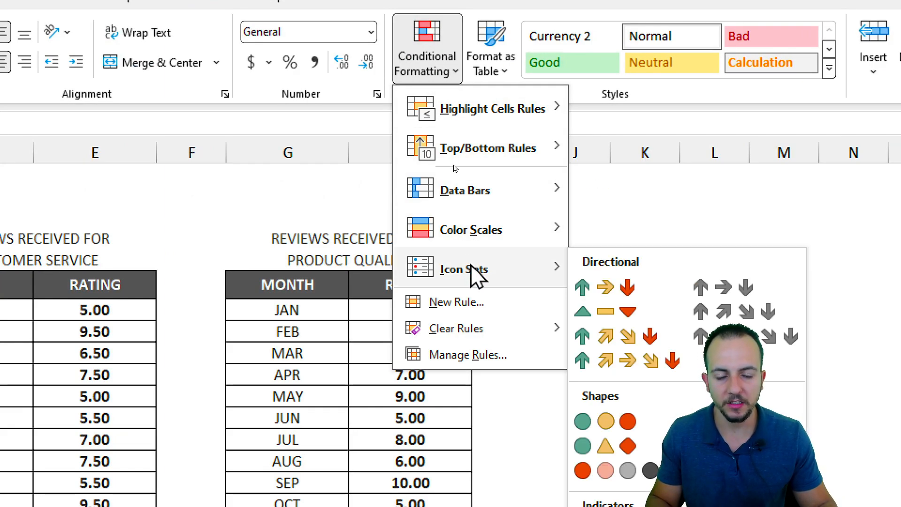
{"action": "left_click", "coordinate": [205, 308]}
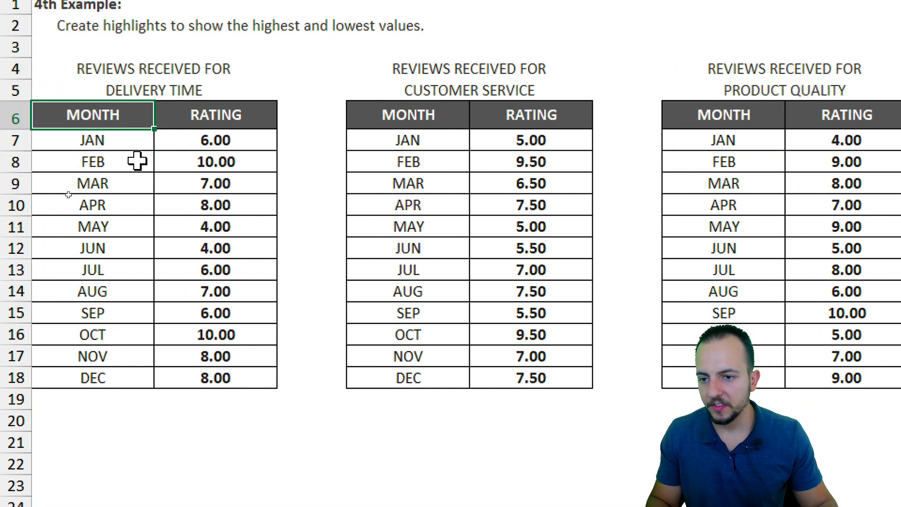
Step: Examine the months and their ratings in the Delivery Time reviews table
{"action": "left_click", "coordinate": [127, 186]}
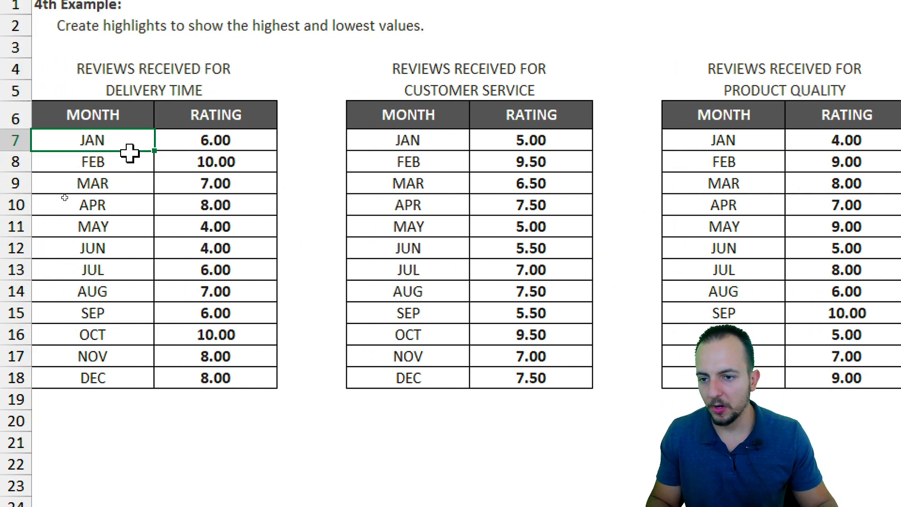
{"action": "left_click_drag", "start_coordinate": [130, 152], "coordinate": [123, 364]}
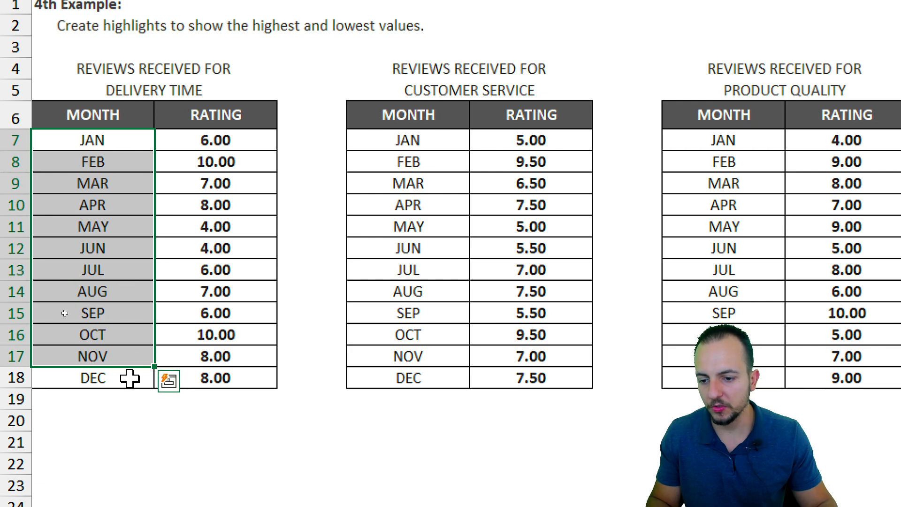
{"action": "left_click", "coordinate": [122, 376]}
{"action": "left_click", "coordinate": [257, 146]}
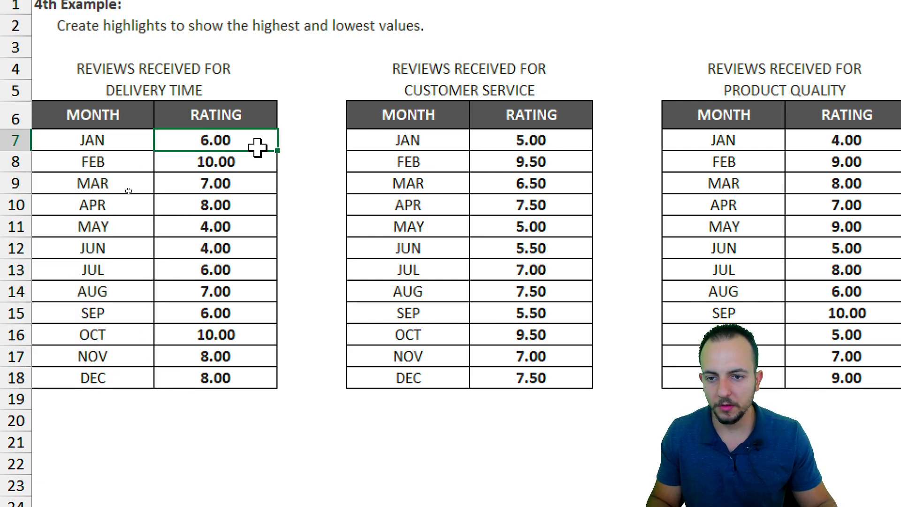
{"action": "left_click_drag", "start_coordinate": [257, 146], "coordinate": [242, 377]}
{"action": "left_click_drag", "start_coordinate": [118, 137], "coordinate": [145, 378]}
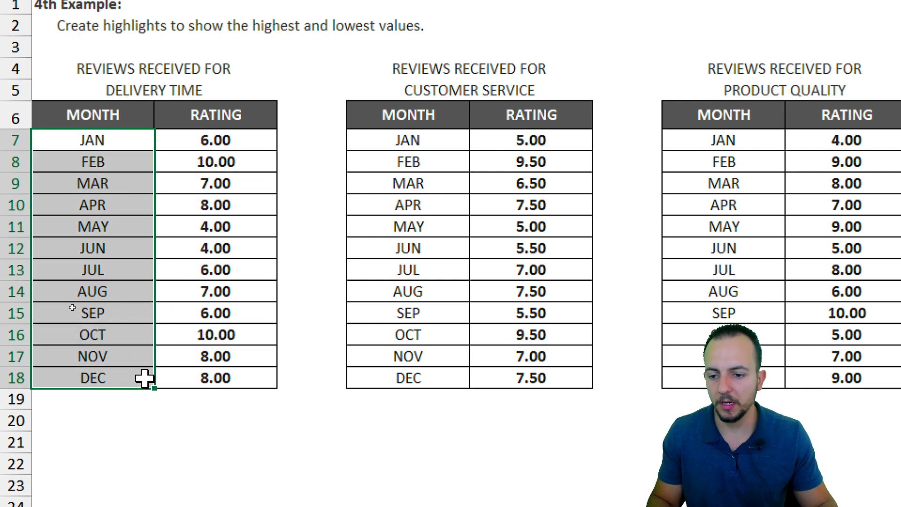
{"action": "left_click_drag", "start_coordinate": [246, 150], "coordinate": [241, 393]}
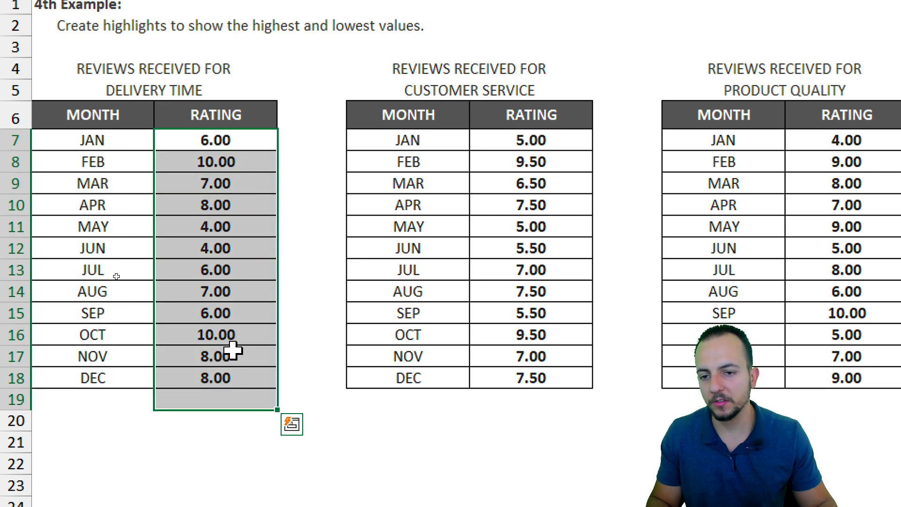
{"action": "left_click", "coordinate": [144, 115]}
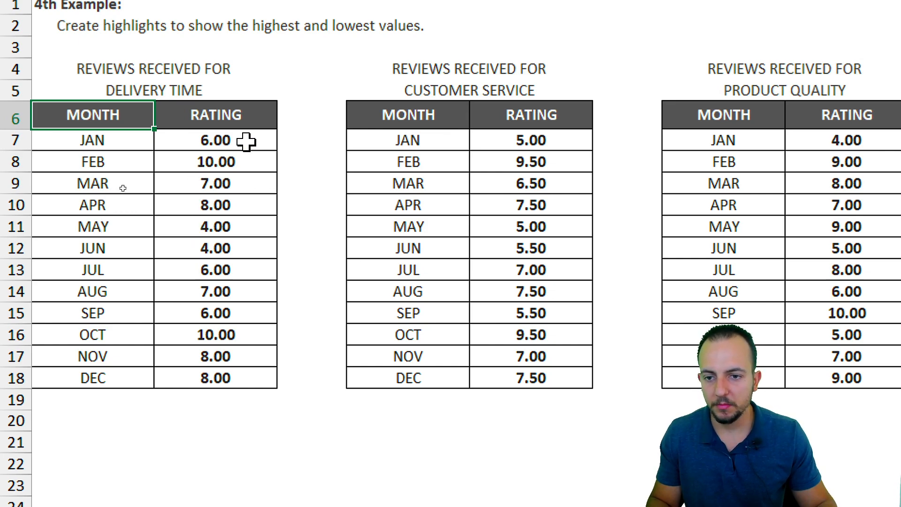
Step: Apply pink gradient-fill data bars to the Delivery Time ratings in B7:B18
{"action": "left_click_drag", "start_coordinate": [245, 140], "coordinate": [227, 374]}
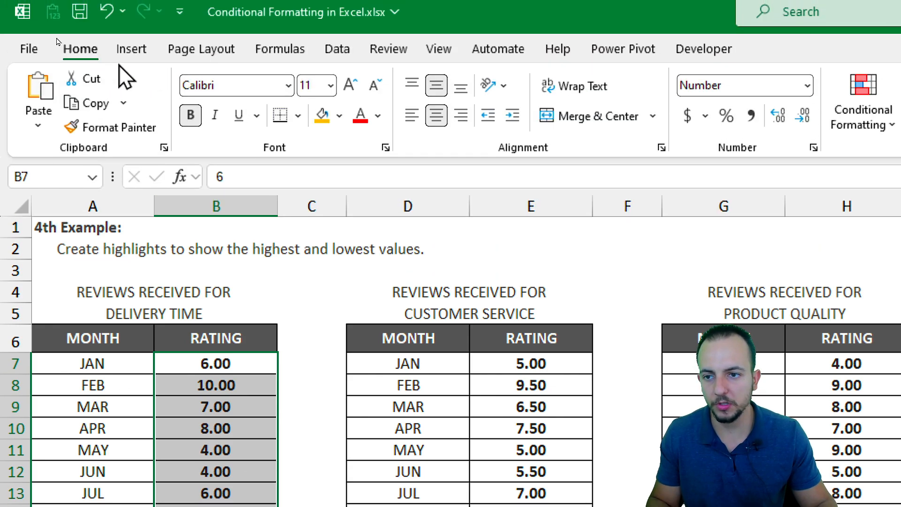
{"action": "left_click", "coordinate": [390, 122]}
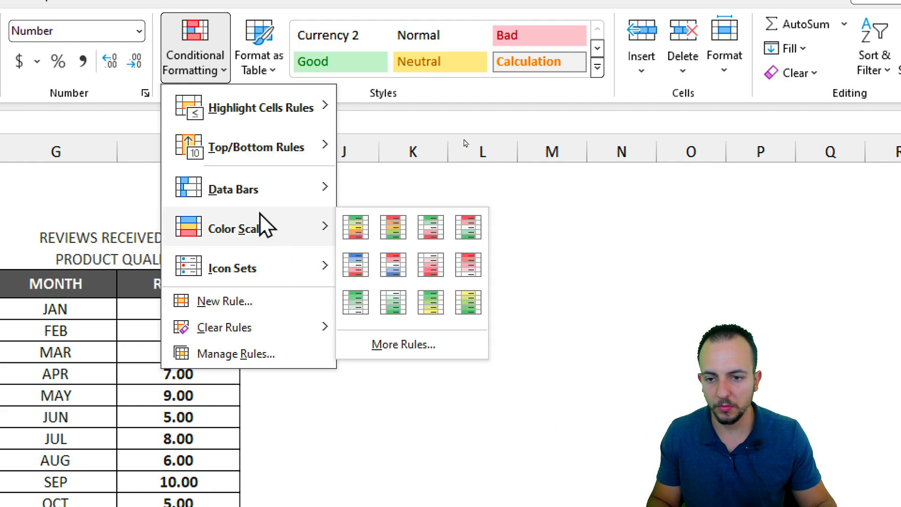
{"action": "mouse_move", "coordinate": [281, 198]}
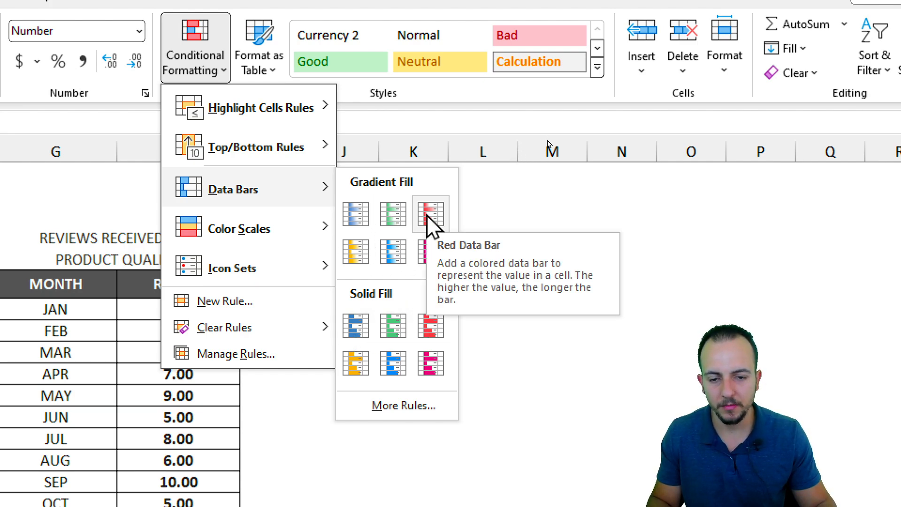
{"action": "left_click", "coordinate": [430, 252]}
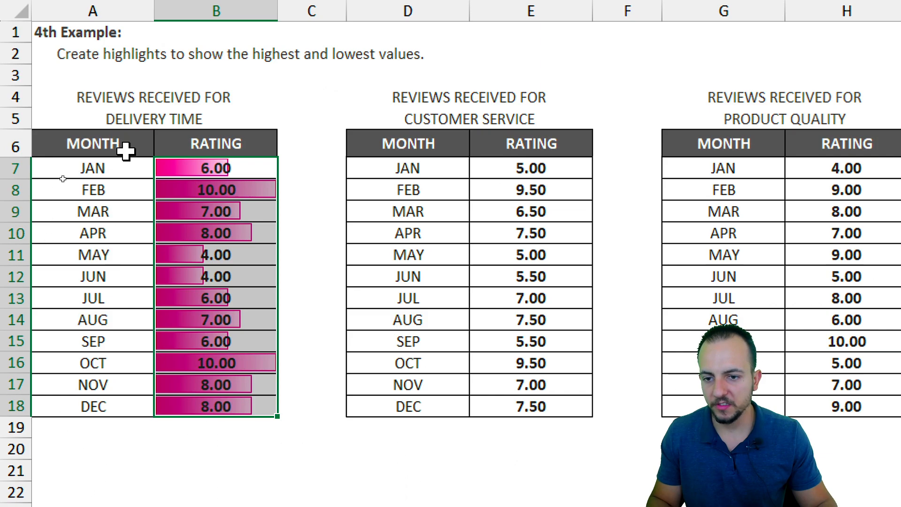
{"action": "left_click", "coordinate": [125, 150]}
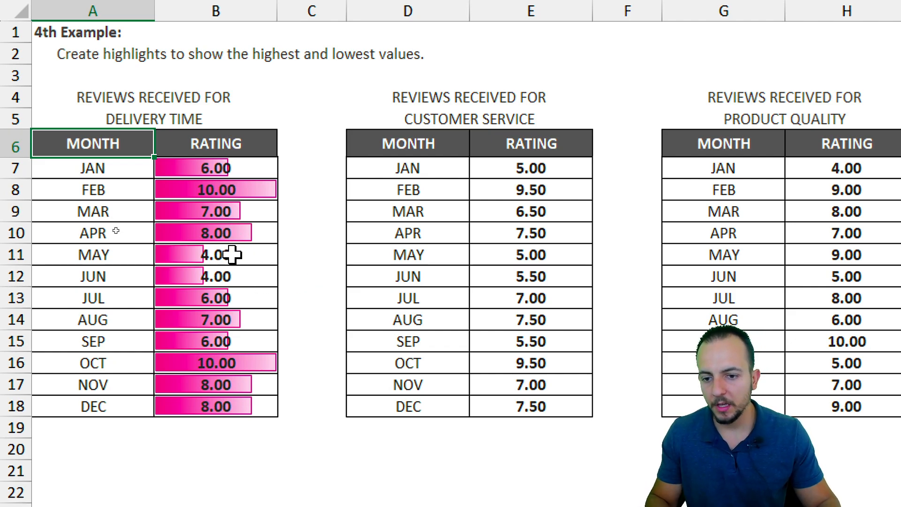
Step: Test the data bars by setting the FEB Delivery Time rating to 50, and undo that change
{"action": "left_click", "coordinate": [232, 190]}
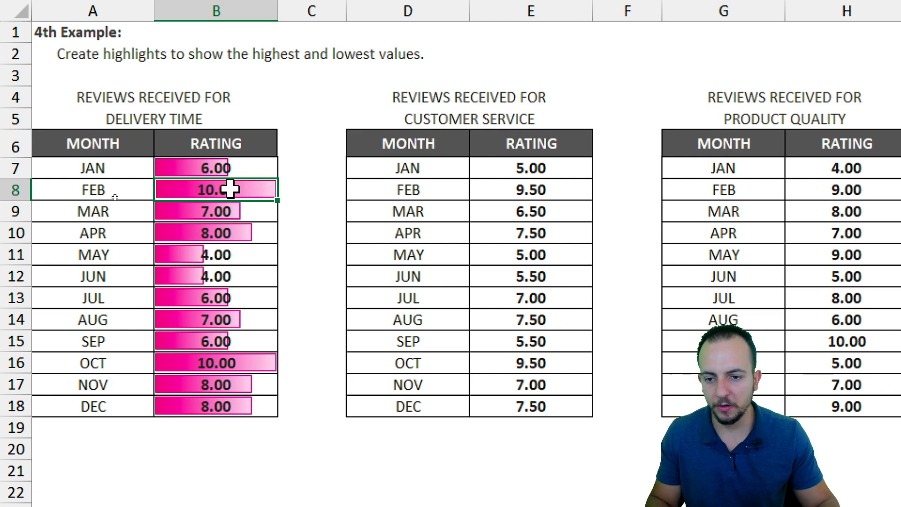
{"action": "type", "text": "50"}
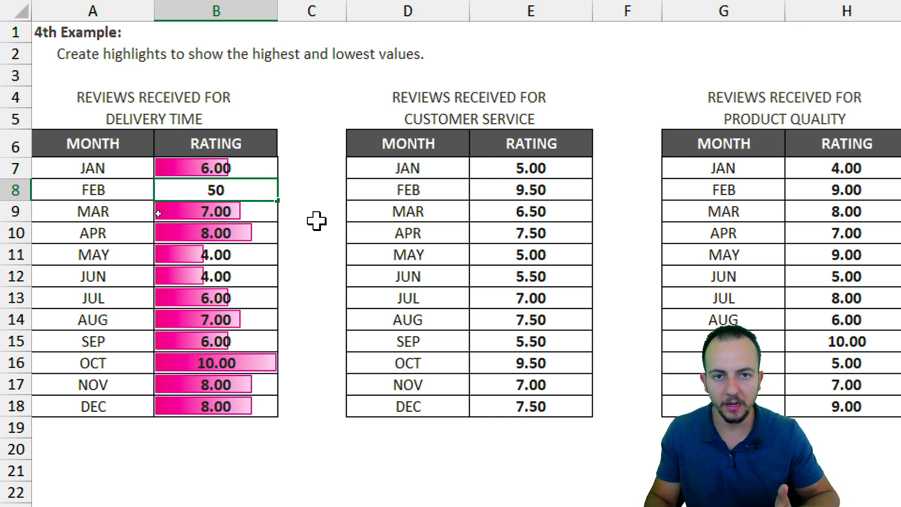
{"action": "key", "text": "ctrl+Return"}
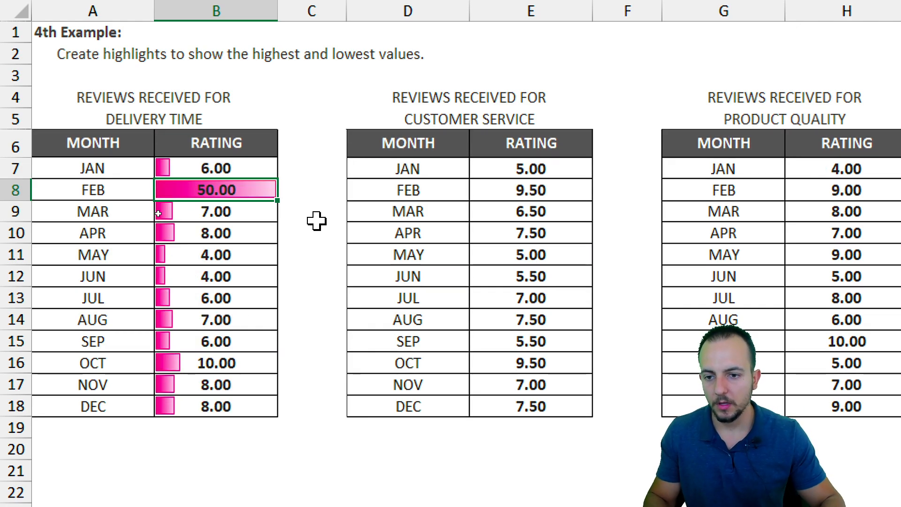
{"action": "left_click", "coordinate": [115, 152]}
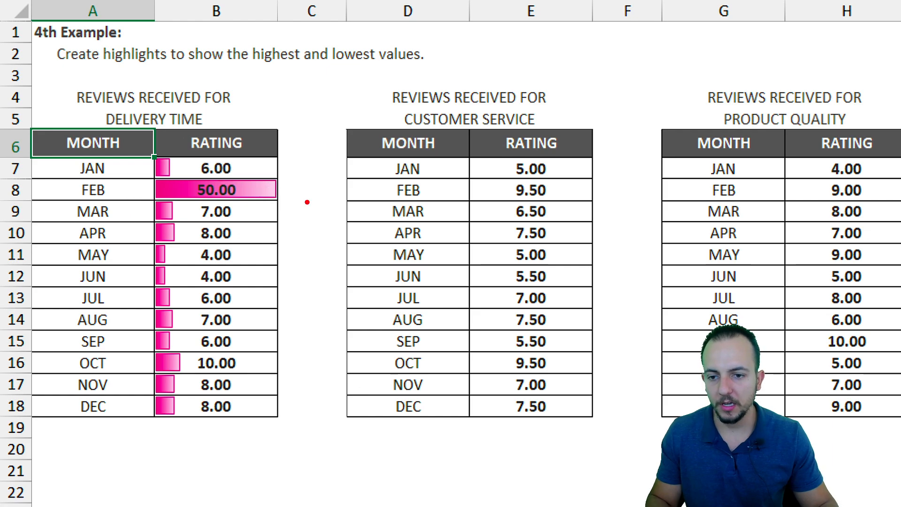
{"action": "mouse_move", "coordinate": [146, 177]}
{"action": "left_mouse_down"}
{"action": "mouse_move", "coordinate": [285, 203]}
{"action": "mouse_move", "coordinate": [336, 251]}
{"action": "left_mouse_up"}
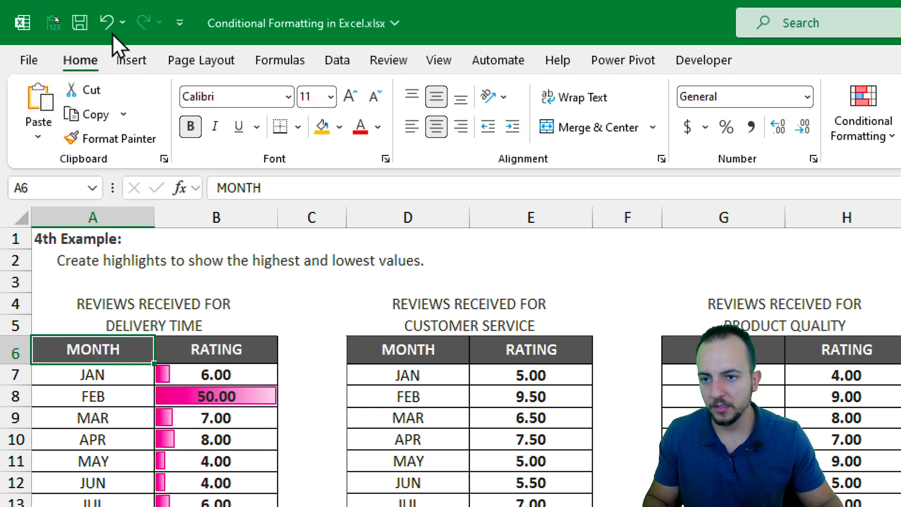
{"action": "left_click", "coordinate": [112, 32]}
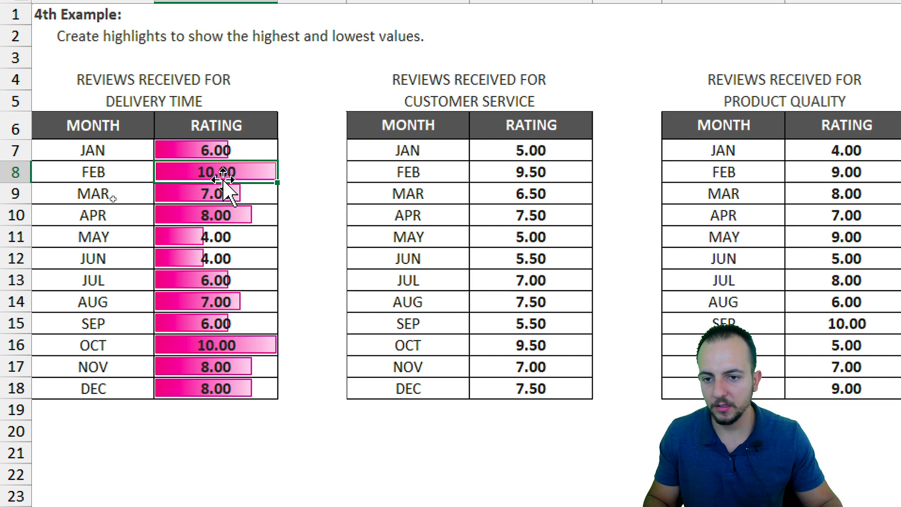
{"action": "left_click_drag", "start_coordinate": [249, 375], "coordinate": [251, 439]}
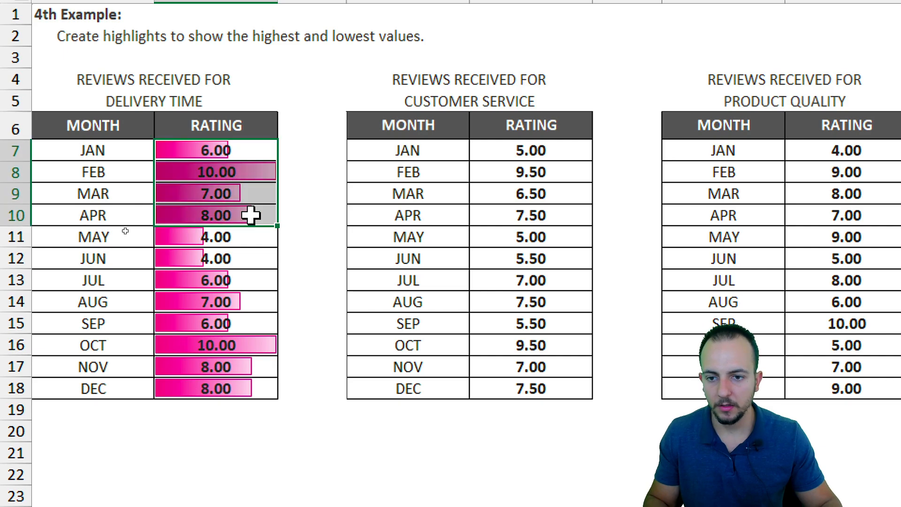
{"action": "left_click_drag", "start_coordinate": [251, 215], "coordinate": [231, 388]}
{"action": "left_click", "coordinate": [131, 133]}
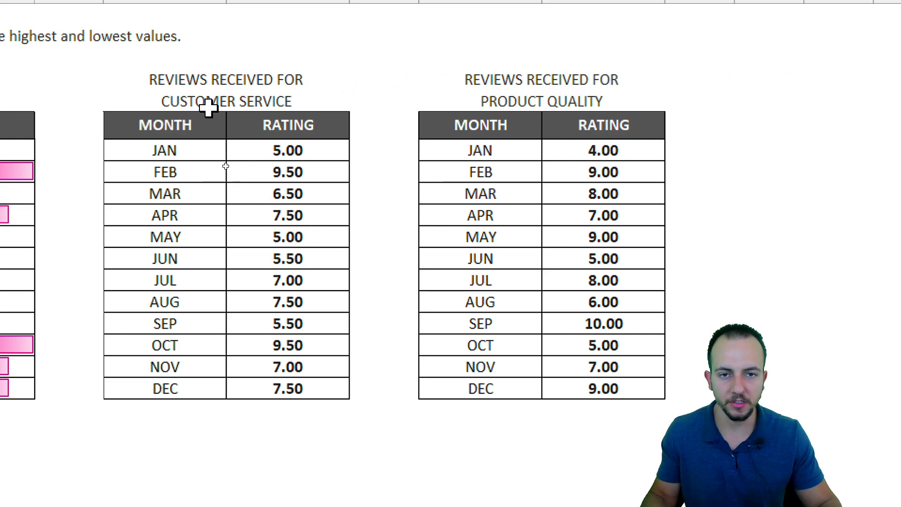
Step: Apply the Green-Yellow-Red color scale to the Customer Service ratings in E7:E18
{"action": "key", "text": "Right"}
{"action": "key", "text": "Right"}
{"action": "key", "text": "Right"}
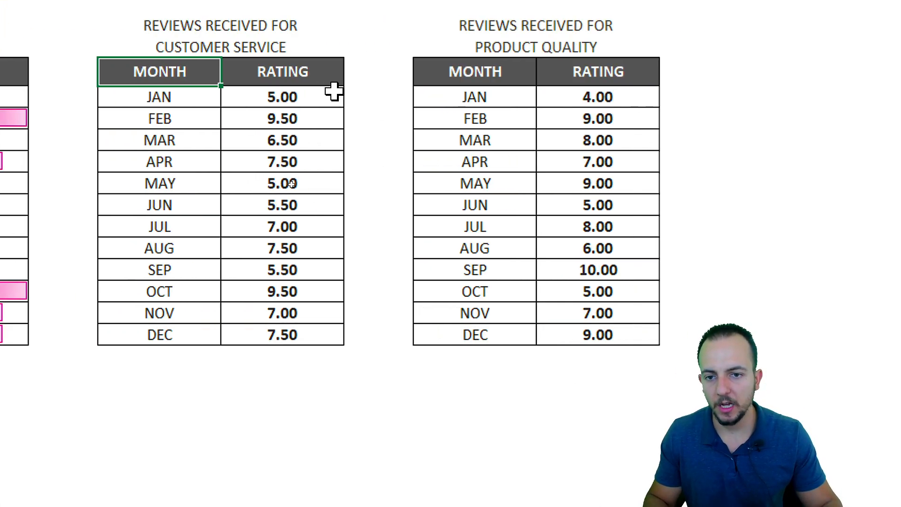
{"action": "left_click_drag", "start_coordinate": [334, 91], "coordinate": [309, 336]}
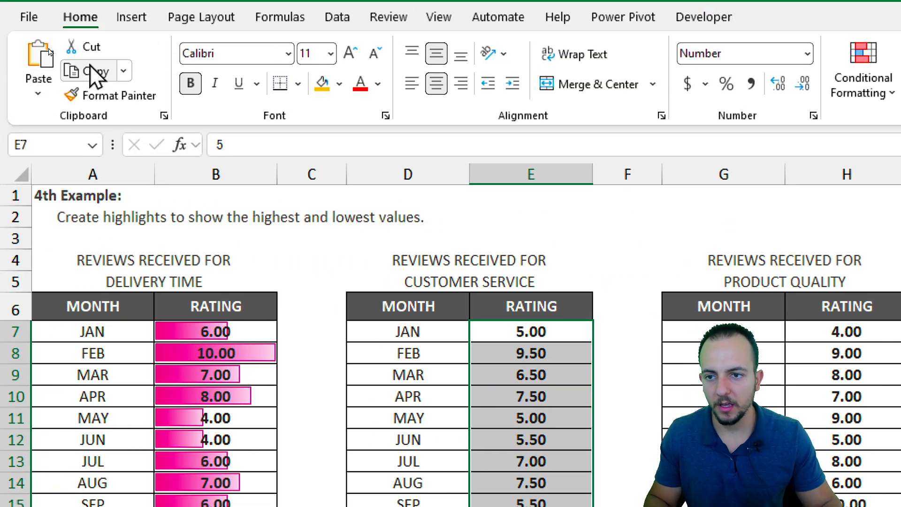
{"action": "left_click", "coordinate": [868, 90]}
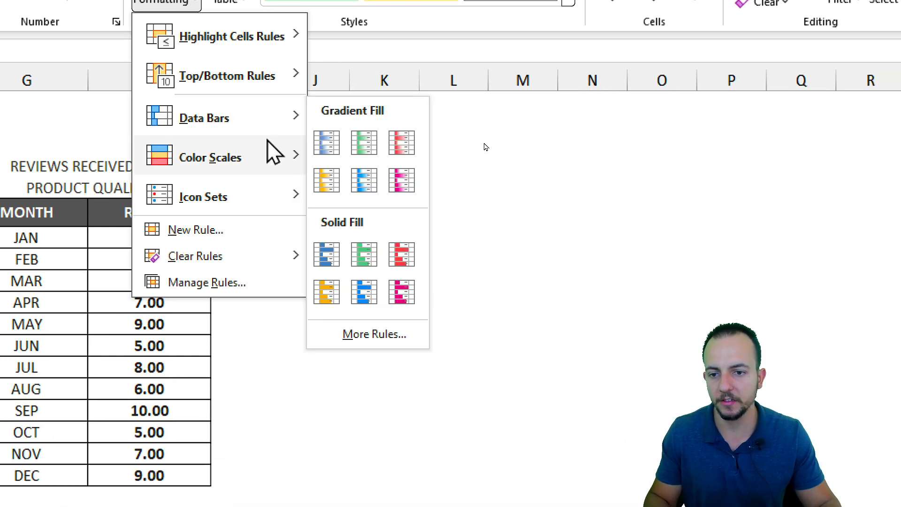
{"action": "mouse_move", "coordinate": [276, 157]}
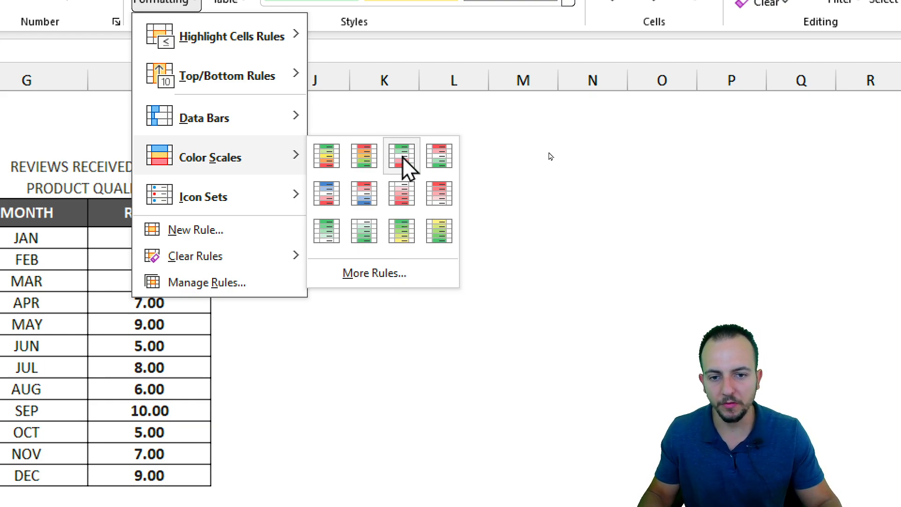
{"action": "left_click", "coordinate": [329, 169]}
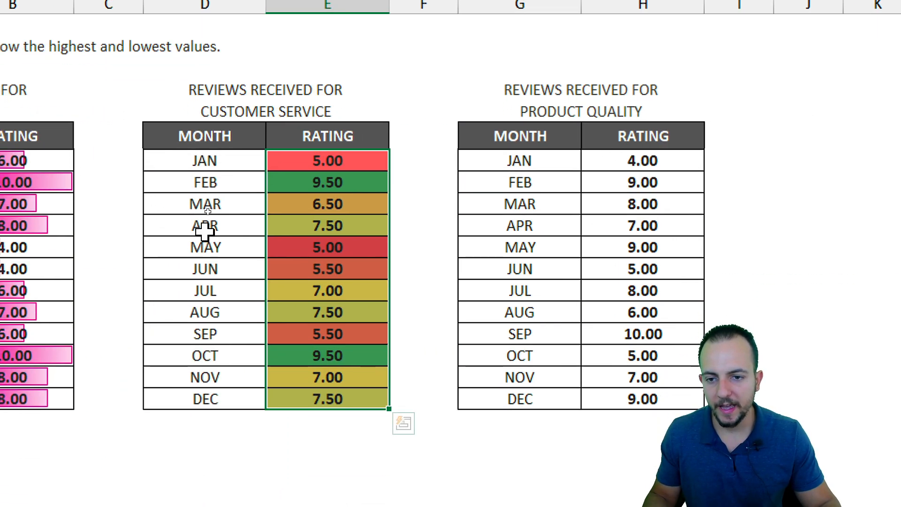
{"action": "left_click", "coordinate": [244, 167]}
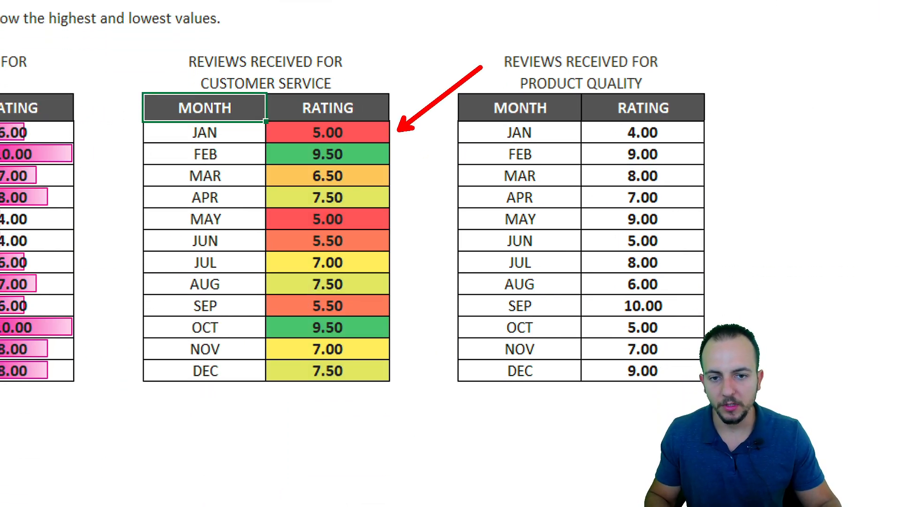
Step: Examine how the color scale marks the low, middle and high Customer Service ratings
{"action": "left_click_drag", "start_coordinate": [397, 222], "coordinate": [464, 164]}
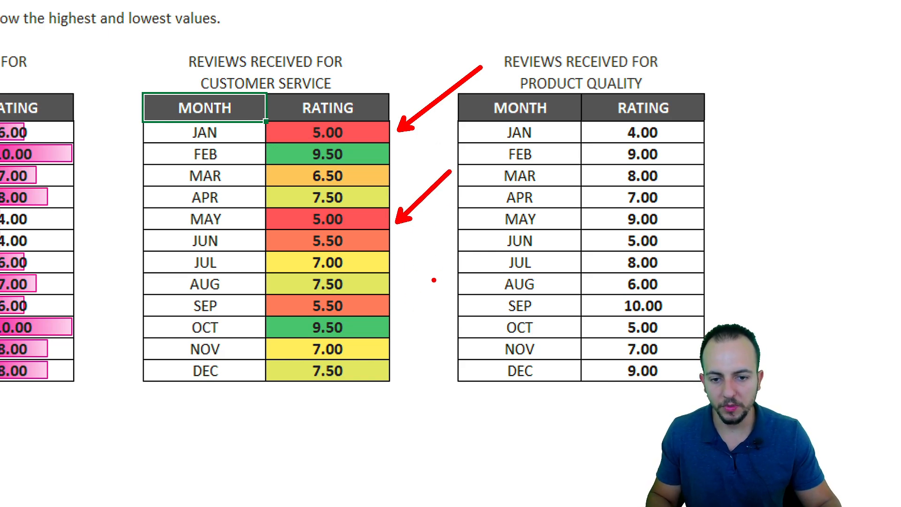
{"action": "left_click_drag", "start_coordinate": [403, 264], "coordinate": [456, 299]}
{"action": "left_click_drag", "start_coordinate": [402, 376], "coordinate": [451, 414]}
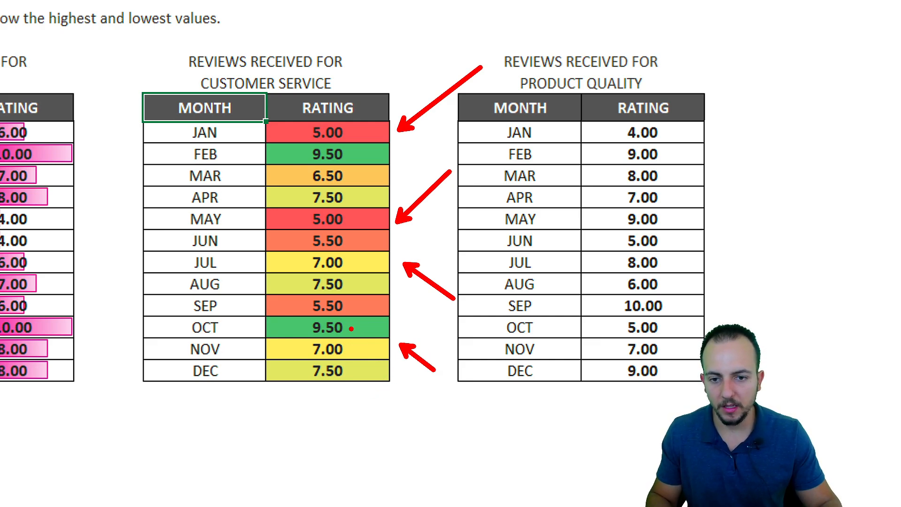
{"action": "left_click_drag", "start_coordinate": [298, 315], "coordinate": [353, 340]}
{"action": "left_click_drag", "start_coordinate": [295, 140], "coordinate": [351, 159]}
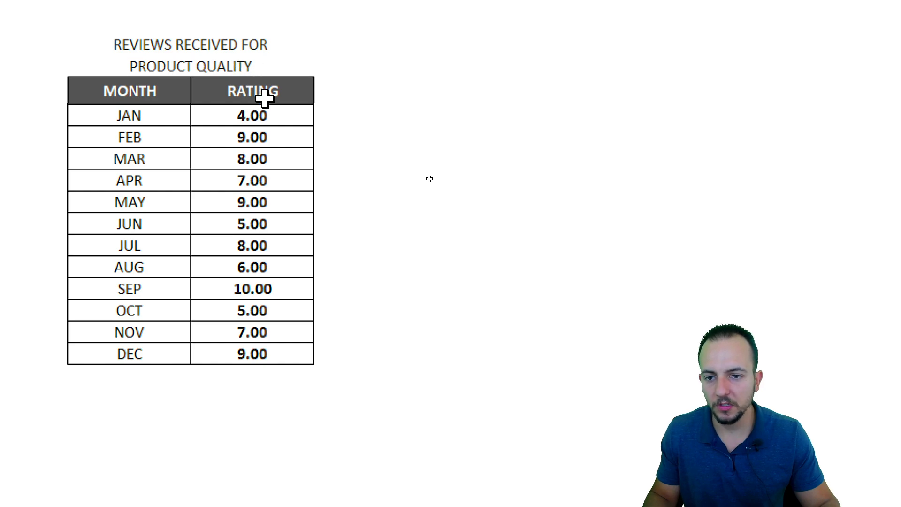
Step: Apply the three-star ratings icon set to the Product Quality ratings in H7:H18
{"action": "left_click_drag", "start_coordinate": [268, 116], "coordinate": [275, 357]}
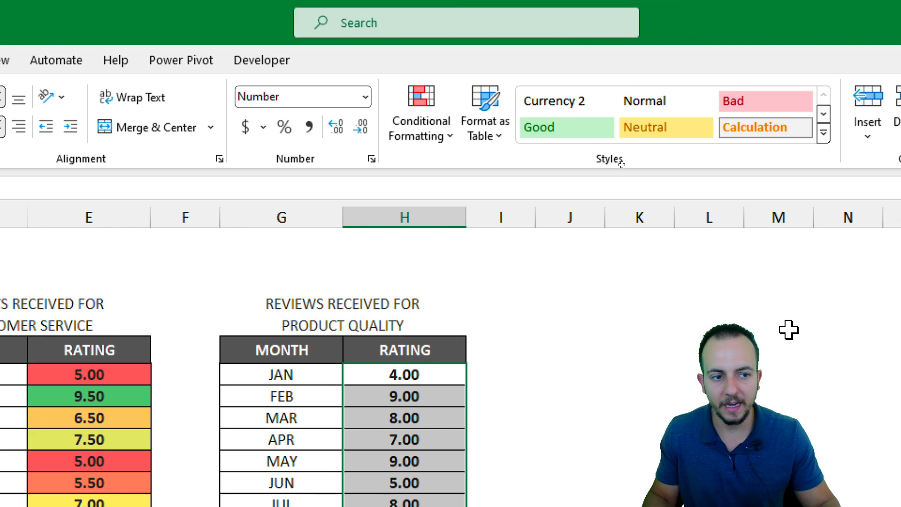
{"action": "left_click", "coordinate": [864, 123]}
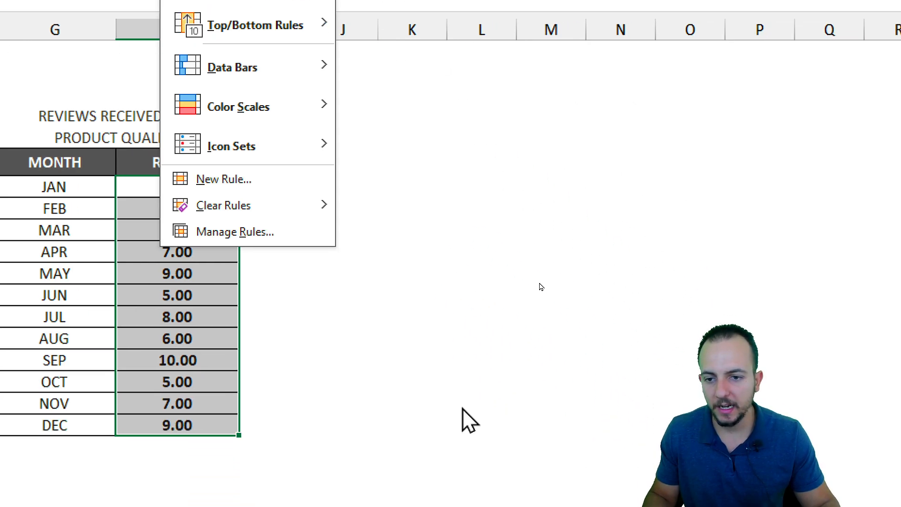
{"action": "mouse_move", "coordinate": [282, 214]}
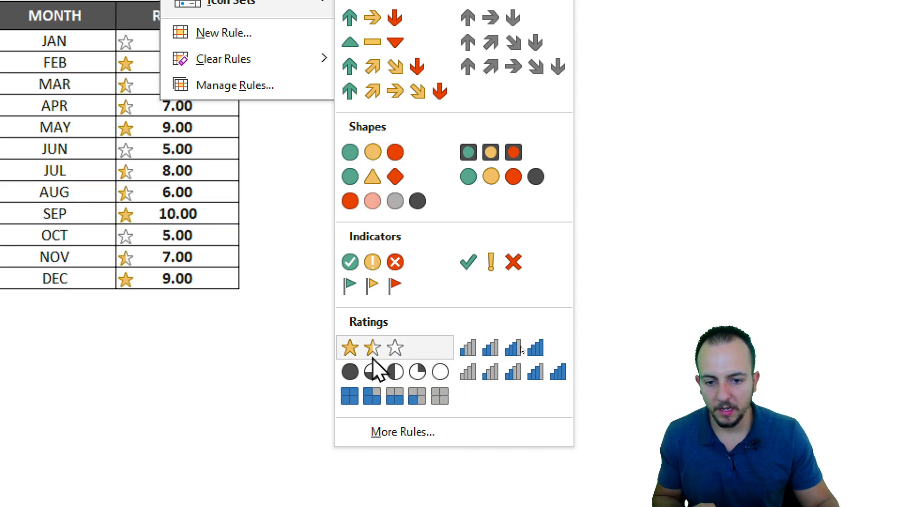
{"action": "left_click", "coordinate": [396, 350]}
{"action": "left_click", "coordinate": [274, 278]}
{"action": "left_click", "coordinate": [70, 16]}
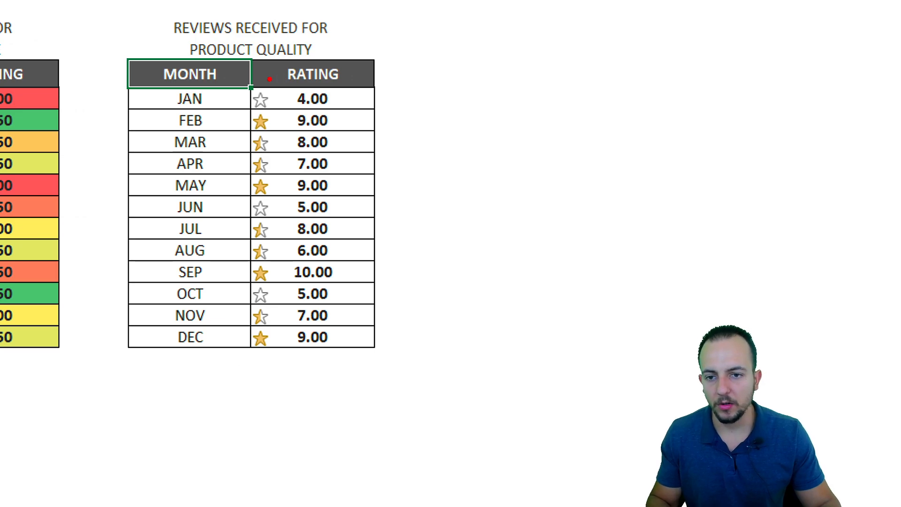
Step: Examine which star icons the JAN, FEB, MAR and APR Product Quality ratings carry
{"action": "left_click_drag", "start_coordinate": [246, 86], "coordinate": [406, 123]}
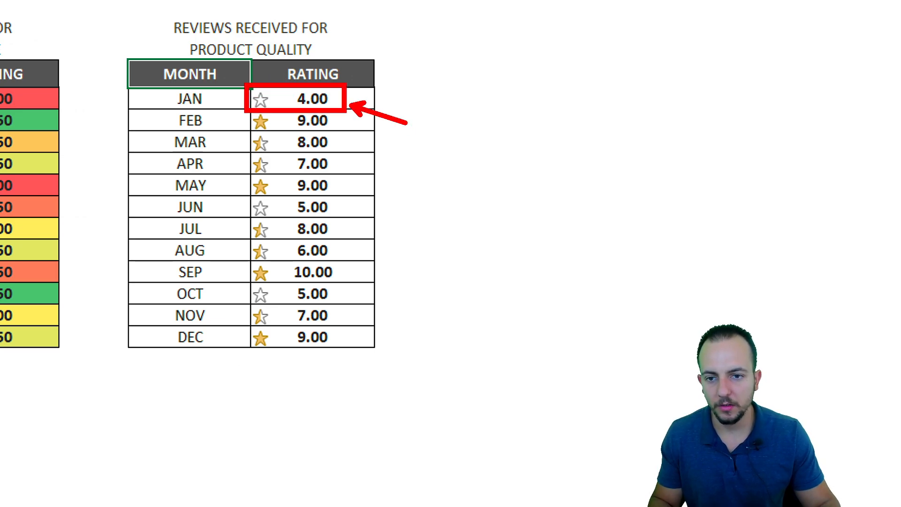
{"action": "key", "text": "e"}
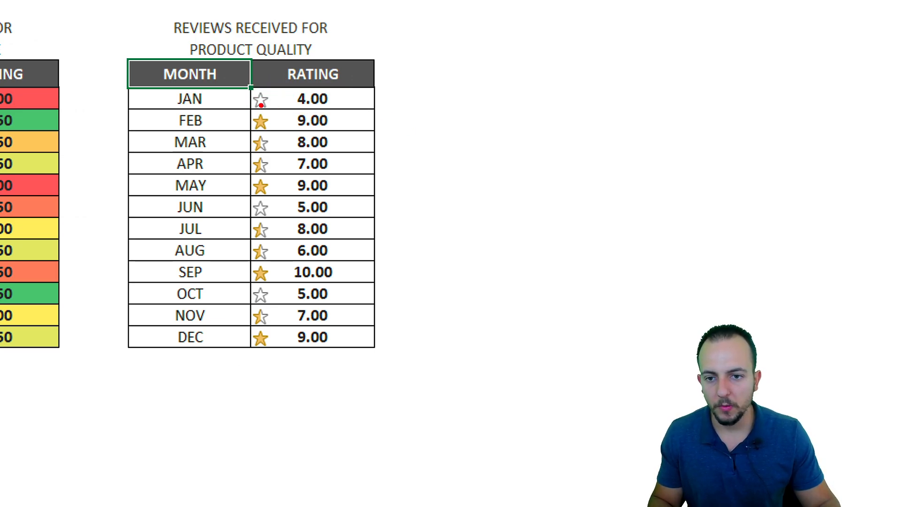
{"action": "left_click_drag", "start_coordinate": [247, 106], "coordinate": [392, 144]}
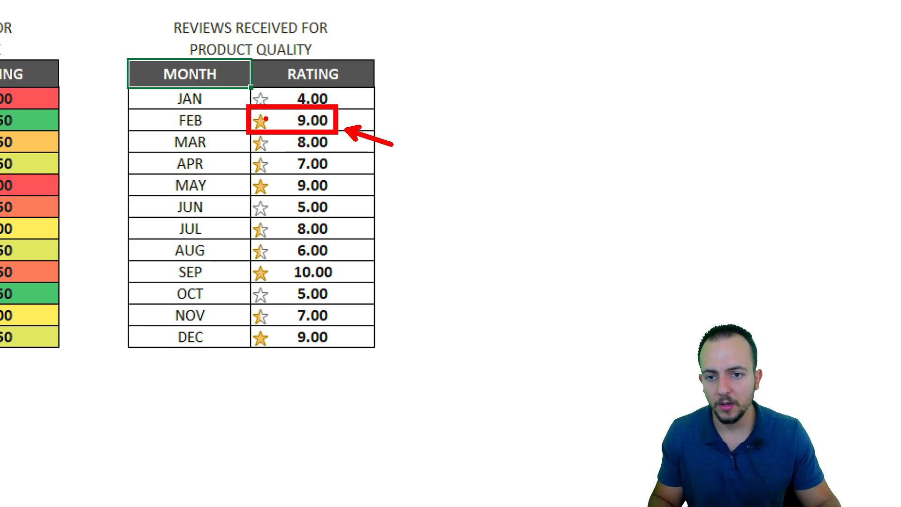
{"action": "key", "text": "ctrl+z"}
{"action": "key", "text": "ctrl+z"}
{"action": "left_click_drag", "start_coordinate": [242, 110], "coordinate": [342, 178]}
{"action": "key", "text": "ctrl+z"}
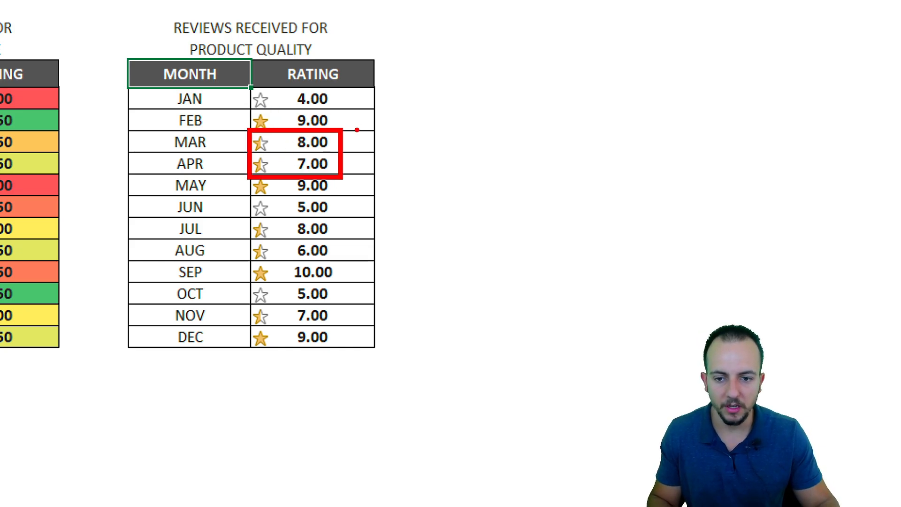
{"action": "left_click_drag", "start_coordinate": [349, 147], "coordinate": [417, 197]}
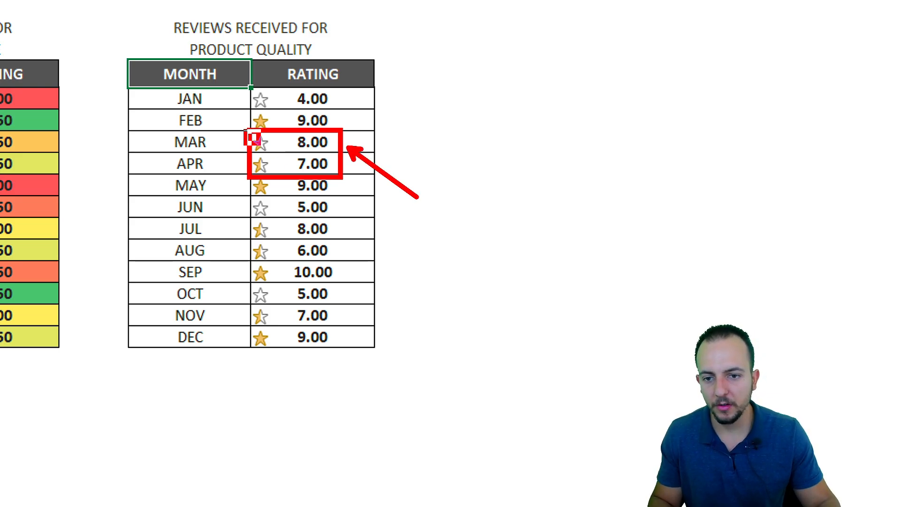
{"action": "left_click_drag", "start_coordinate": [259, 143], "coordinate": [278, 178]}
{"action": "key", "text": "Escape"}
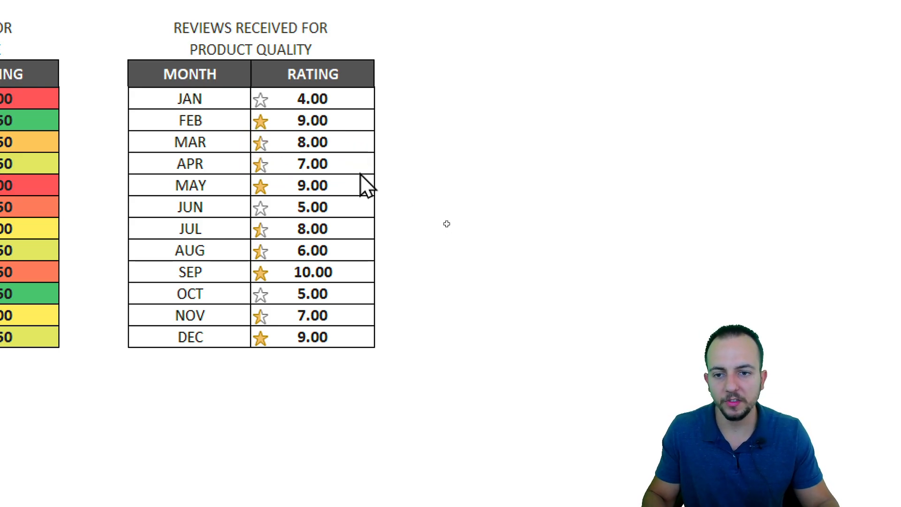
Step: Go to sheet EX05 and look over the criteria table for the 5th example
{"action": "key", "text": "ctrl+4"}
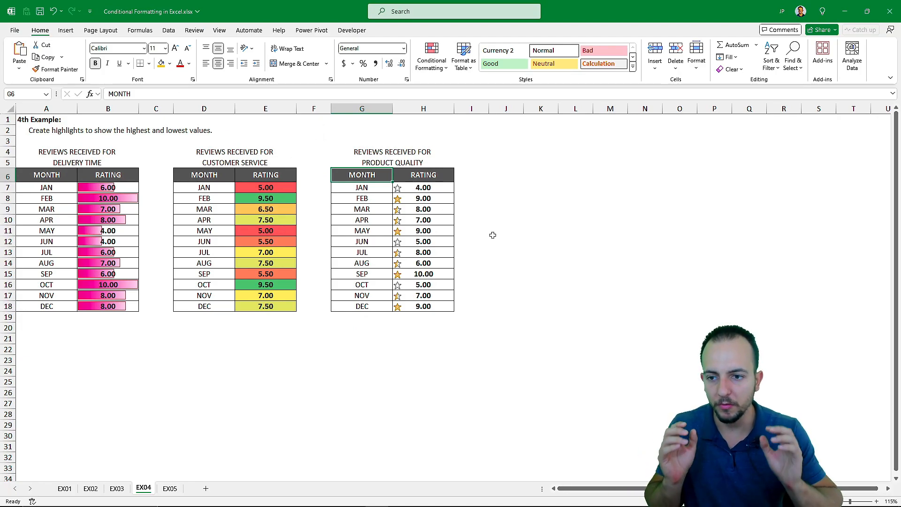
{"action": "key", "text": "ctrl+Page_Down"}
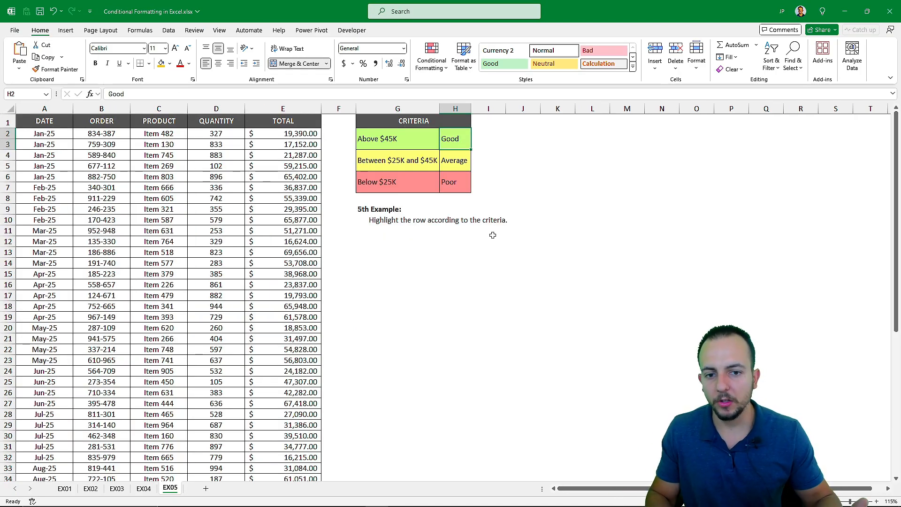
{"action": "key", "text": "ctrl+4"}
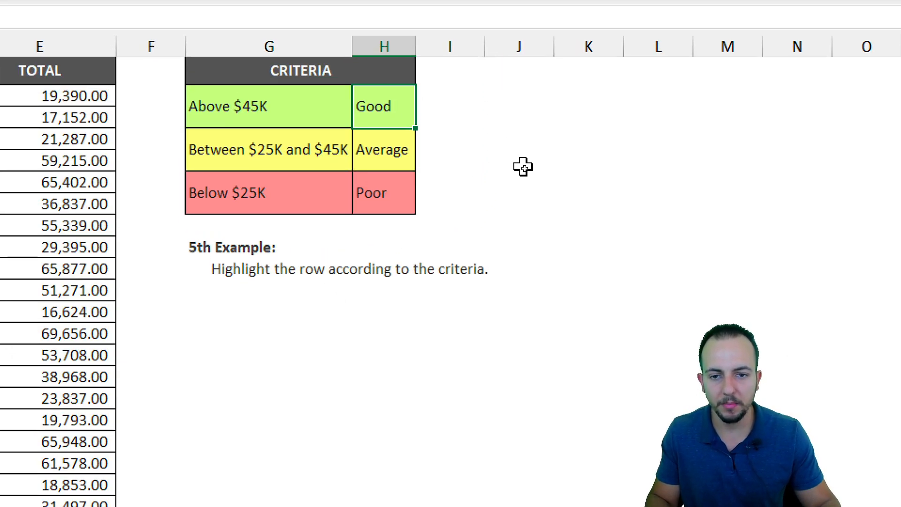
Step: Examine the three criteria levels, Good, Average and Poor, and their total thresholds in the criteria table
{"action": "key", "text": "ctrl+2"}
{"action": "left_click_drag", "start_coordinate": [442, 95], "coordinate": [441, 184]}
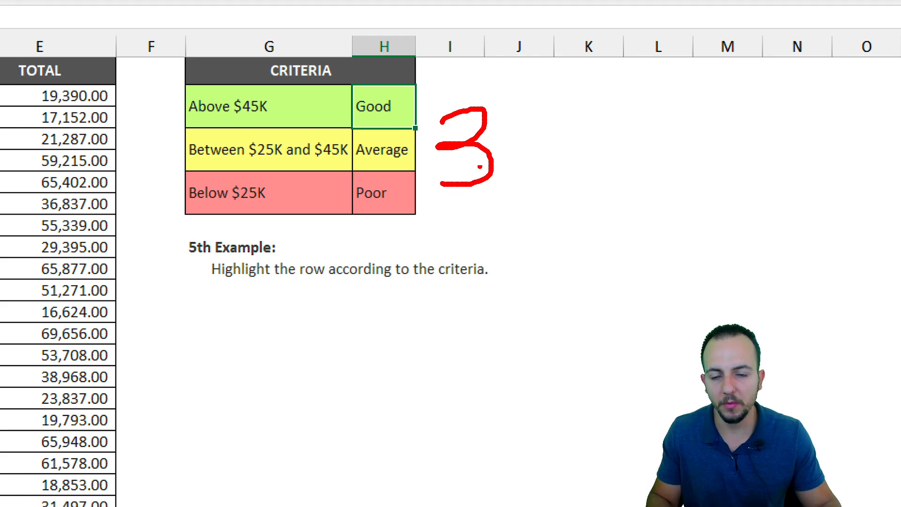
{"action": "key", "text": "e"}
{"action": "left_click_drag", "start_coordinate": [427, 109], "coordinate": [494, 87]}
{"action": "left_click_drag", "start_coordinate": [429, 154], "coordinate": [520, 117]}
{"action": "left_click_drag", "start_coordinate": [425, 207], "coordinate": [513, 170]}
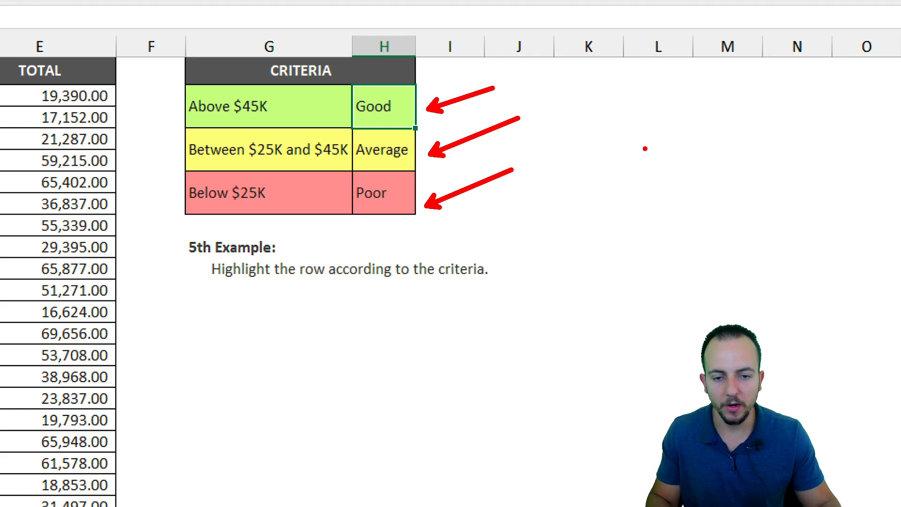
{"action": "key", "text": "Escape"}
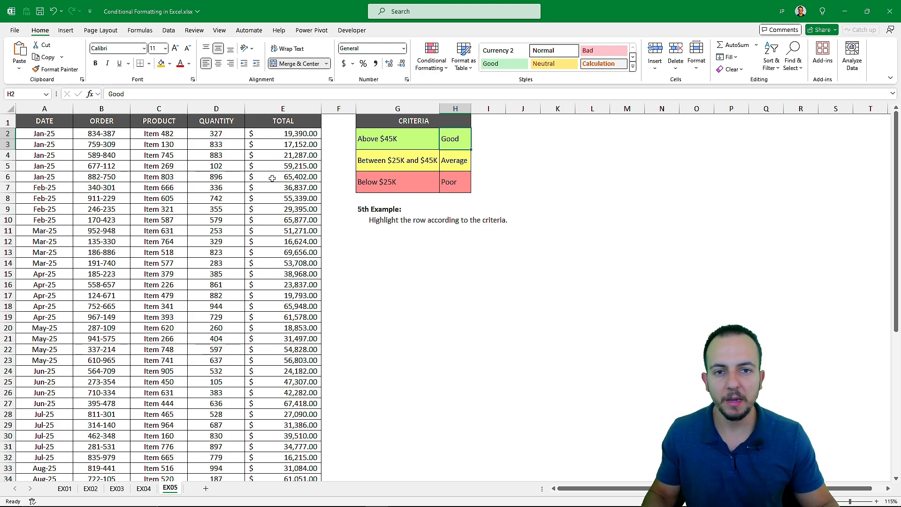
Step: Select the data rows A2:E54 and start a new conditional formatting rule that uses a formula
{"action": "left_click_drag", "start_coordinate": [62, 136], "coordinate": [283, 472]}
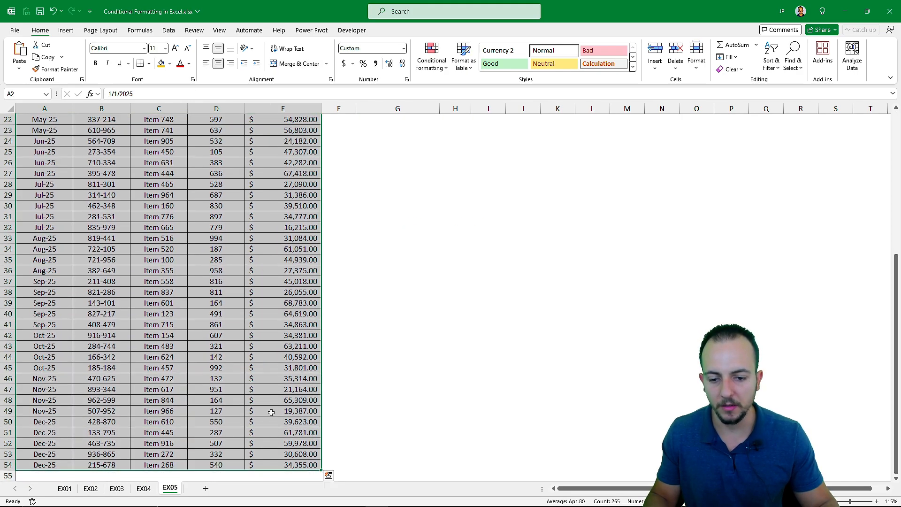
{"action": "scroll", "coordinate": [283, 329], "scroll_direction": "up", "scroll_amount": 7}
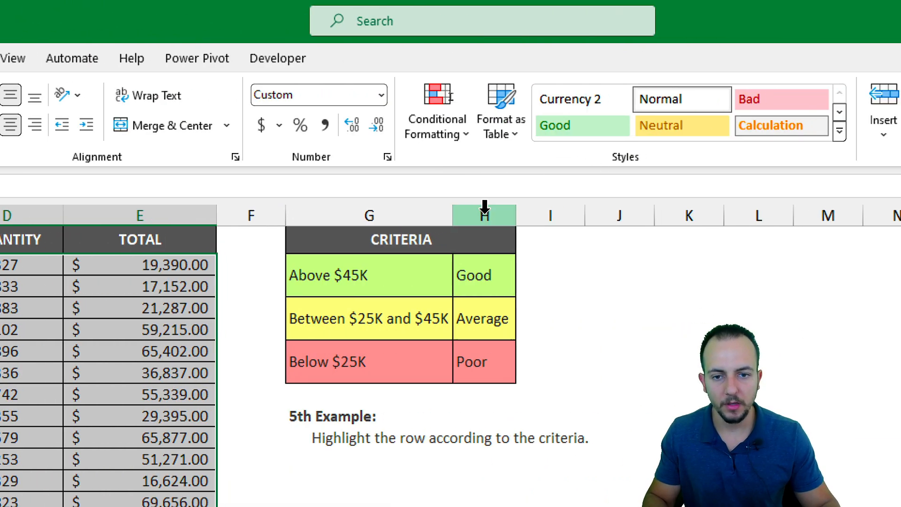
{"action": "left_click", "coordinate": [649, 100]}
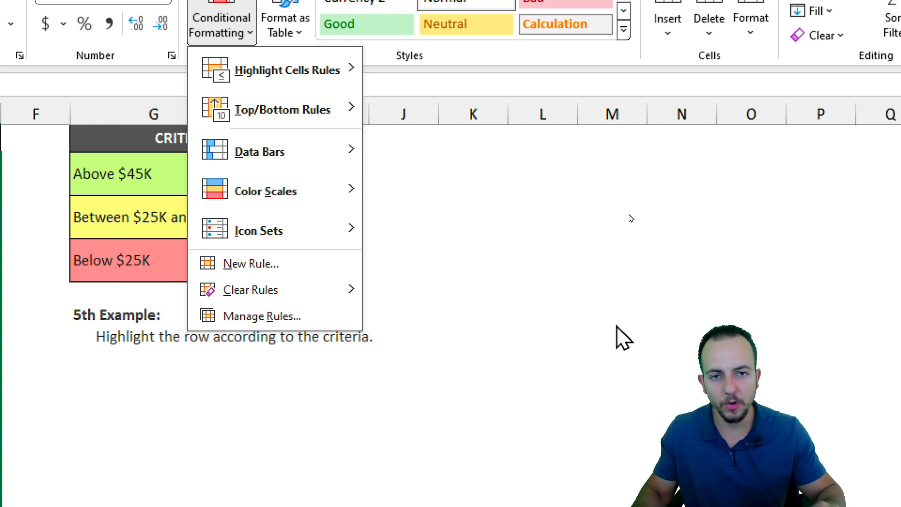
{"action": "left_click", "coordinate": [276, 267]}
{"action": "left_click_drag", "start_coordinate": [159, 165], "coordinate": [131, 278]}
{"action": "left_click_drag", "start_coordinate": [239, 278], "coordinate": [239, 319]}
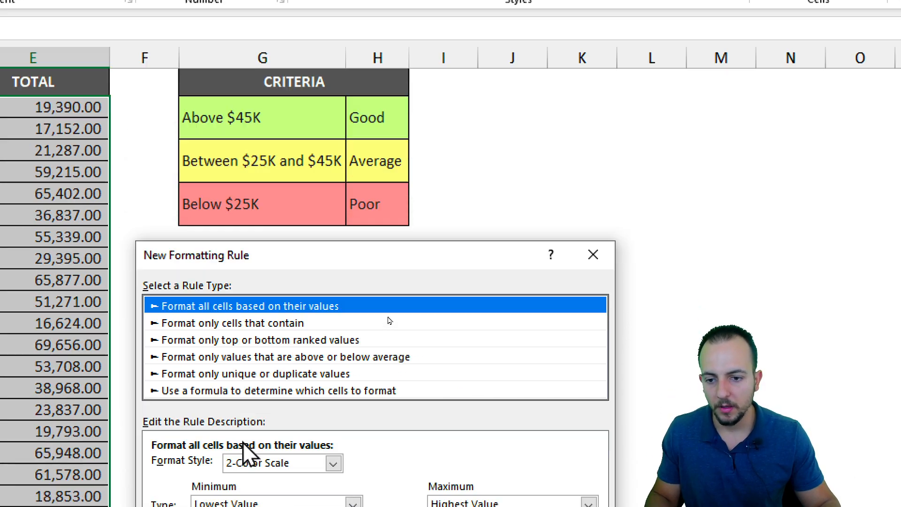
{"action": "left_click", "coordinate": [212, 157]}
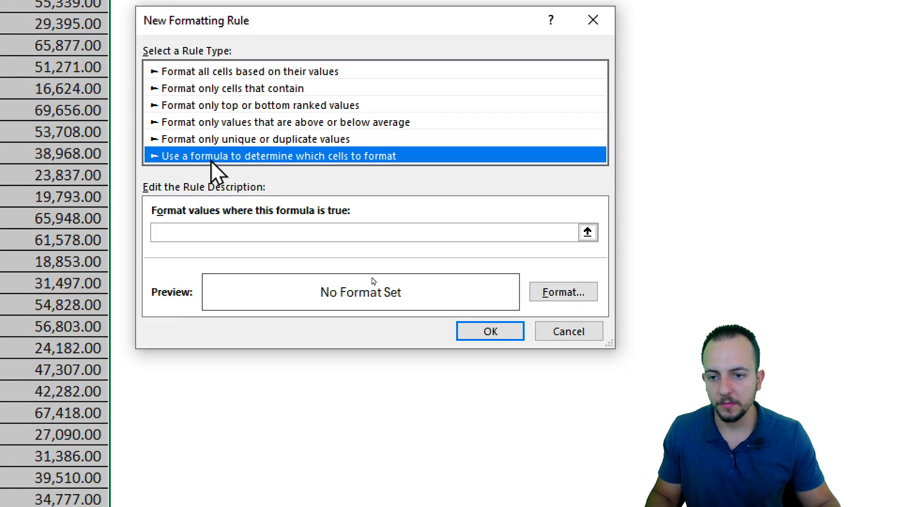
Step: Begin the rule's formula as =$E2>=, keeping only column E of the first total cell absolute
{"action": "left_click", "coordinate": [221, 233]}
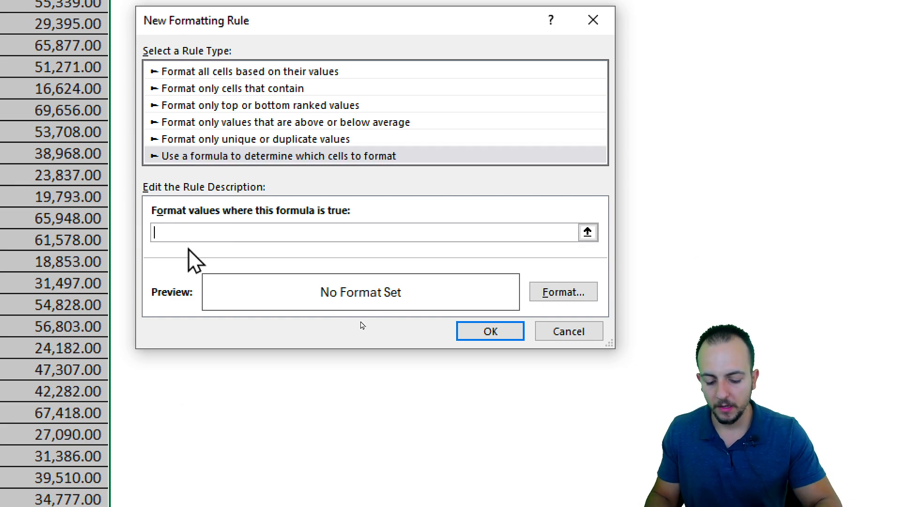
{"action": "type", "text": "="}
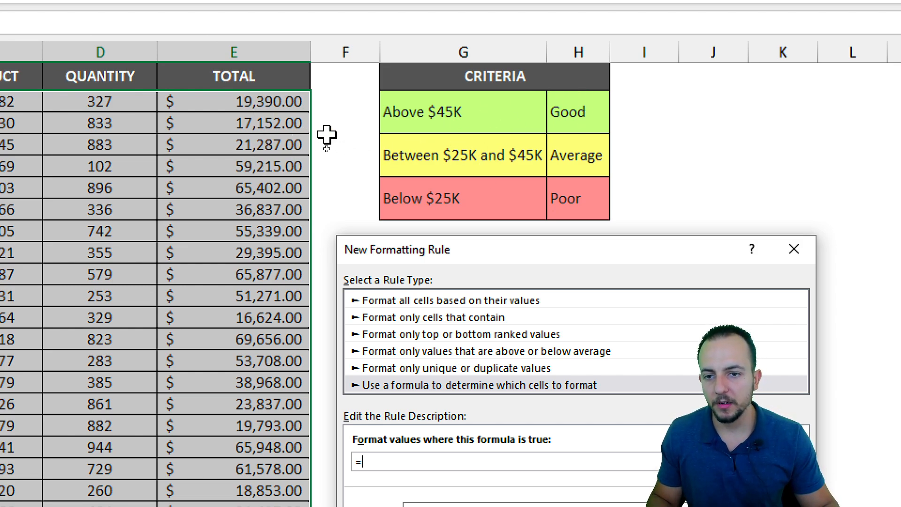
{"action": "left_click", "coordinate": [269, 97]}
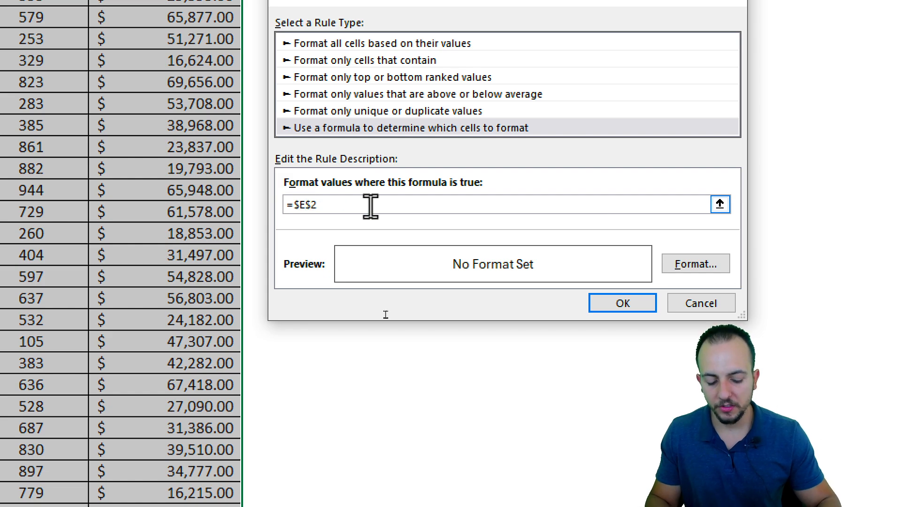
{"action": "left_click", "coordinate": [370, 206]}
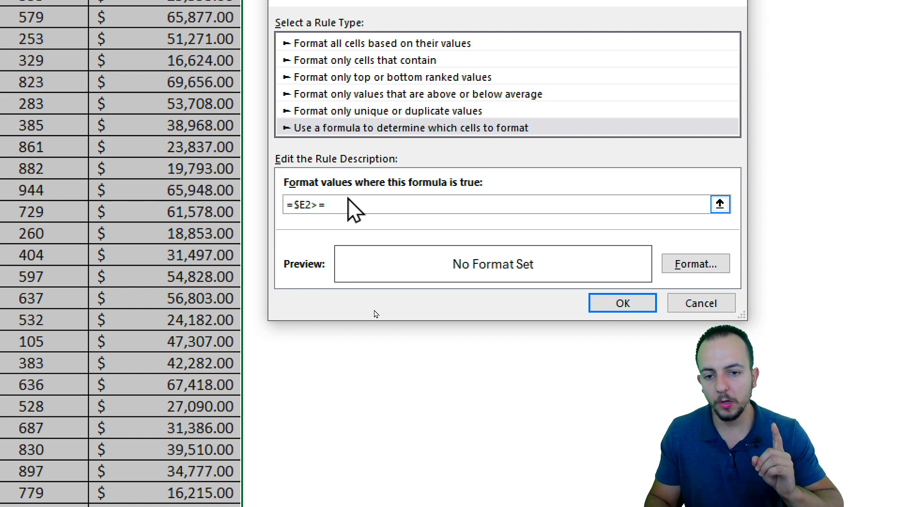
{"action": "left_click_drag", "start_coordinate": [344, 384], "coordinate": [313, 440]}
{"action": "left_click", "coordinate": [414, 414]}
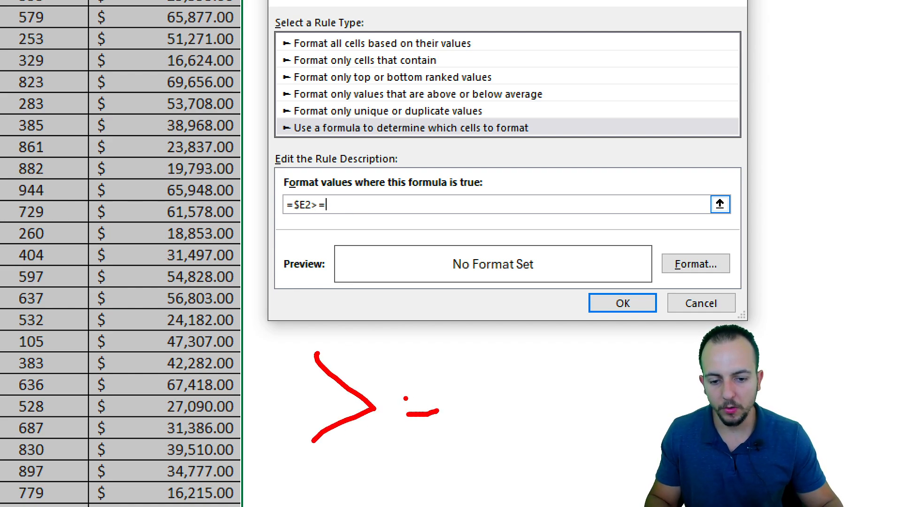
{"action": "left_click_drag", "start_coordinate": [526, 349], "coordinate": [540, 386]}
{"action": "left_click_drag", "start_coordinate": [527, 350], "coordinate": [524, 437]}
{"action": "left_click_drag", "start_coordinate": [602, 351], "coordinate": [564, 428]}
{"action": "left_click_drag", "start_coordinate": [522, 462], "coordinate": [597, 443]}
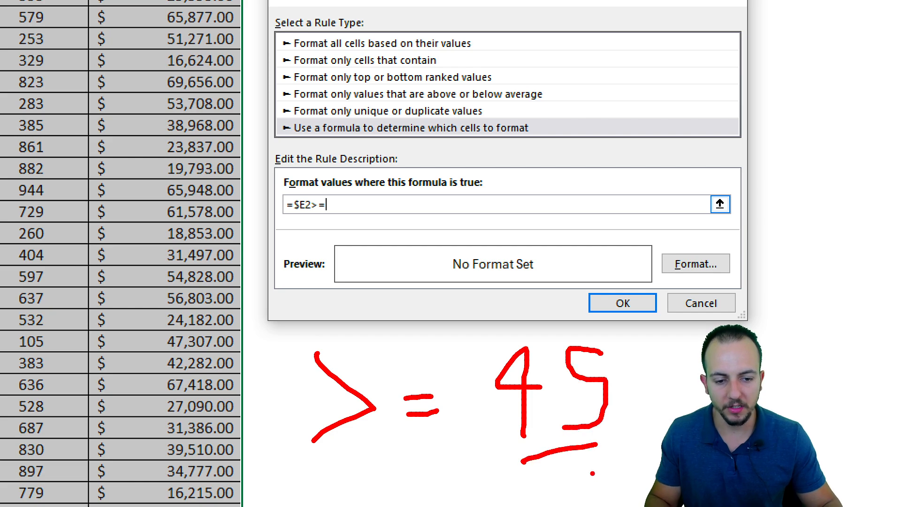
{"action": "key", "text": "Escape"}
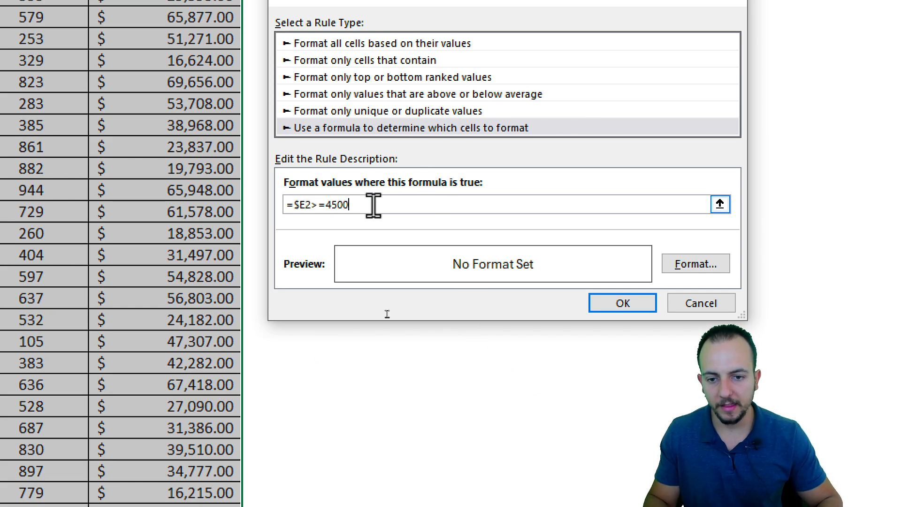
Step: Complete the rule's formula as =$E2>=45000, give it a light green fill and apply it to the data rows
{"action": "left_click", "coordinate": [694, 264]}
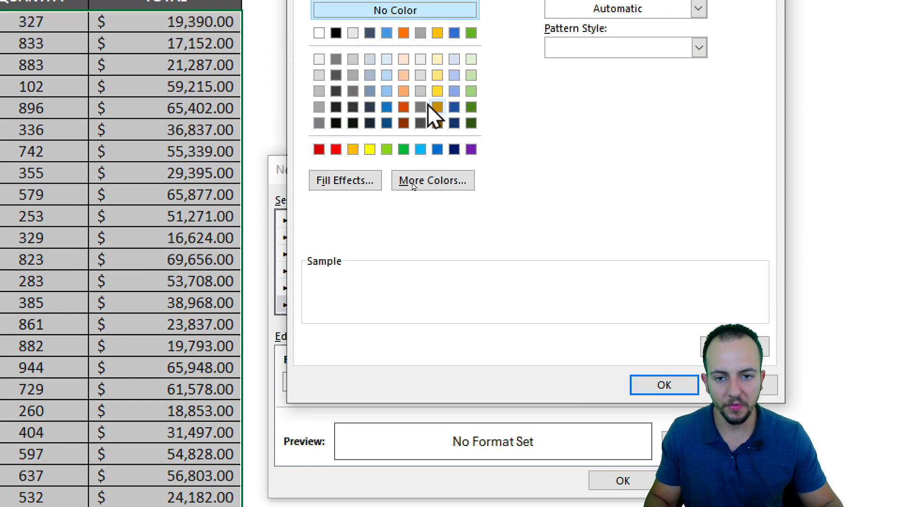
{"action": "left_click", "coordinate": [386, 150]}
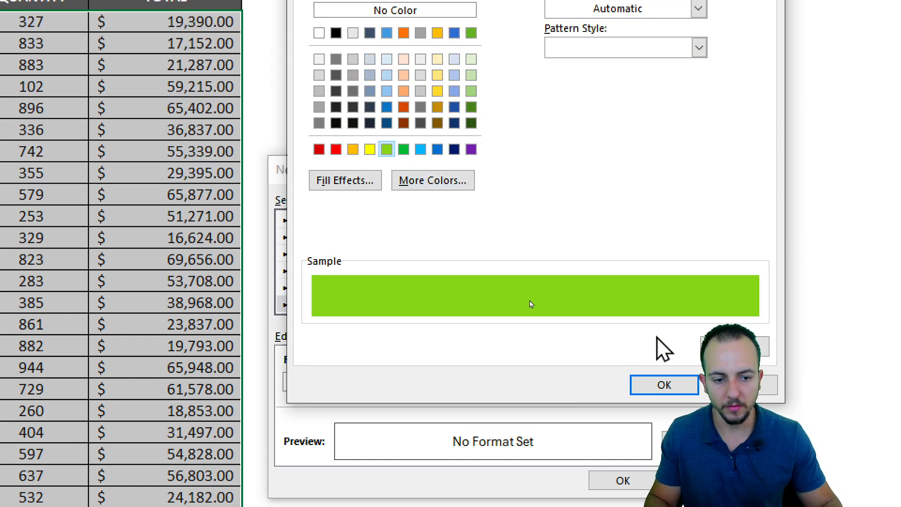
{"action": "left_click", "coordinate": [664, 385]}
{"action": "left_click", "coordinate": [623, 480]}
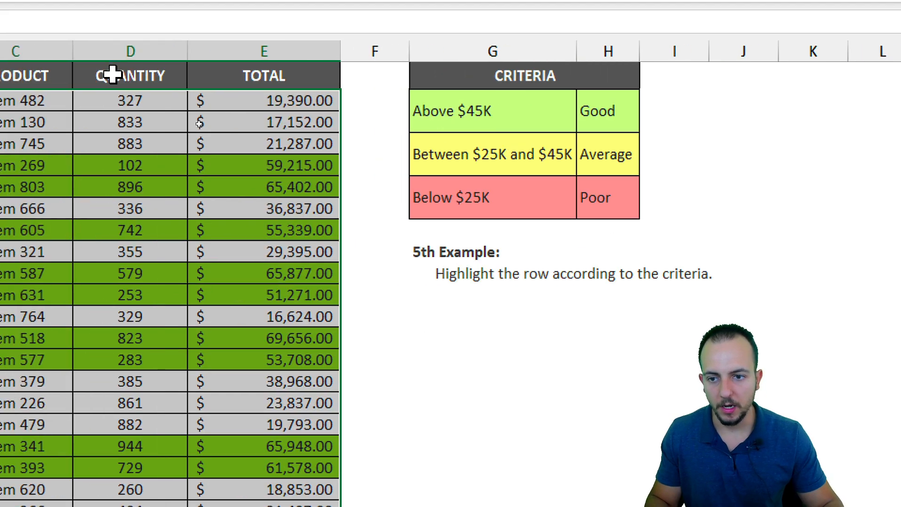
Step: Try a total of 70000 in E3 to test the row highlighting, and undo the change
{"action": "left_click", "coordinate": [79, 94]}
{"action": "left_click", "coordinate": [422, 116]}
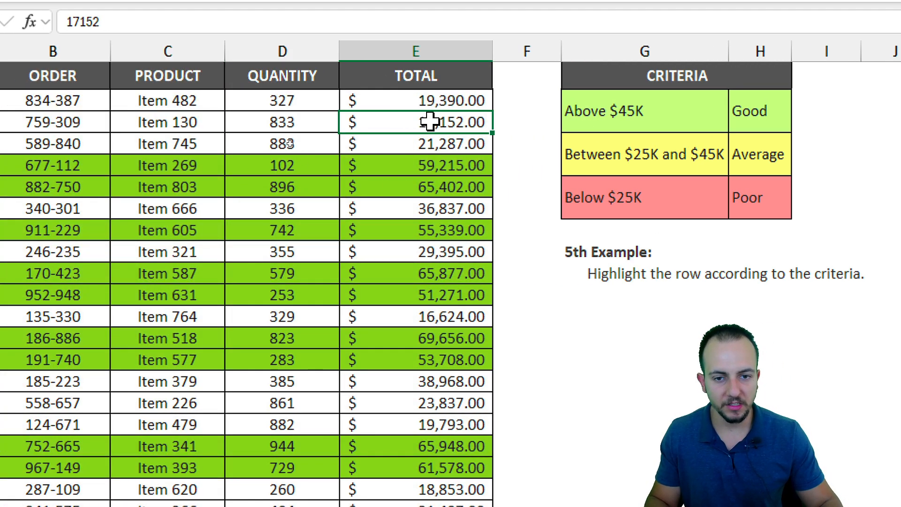
{"action": "type", "text": "70000"}
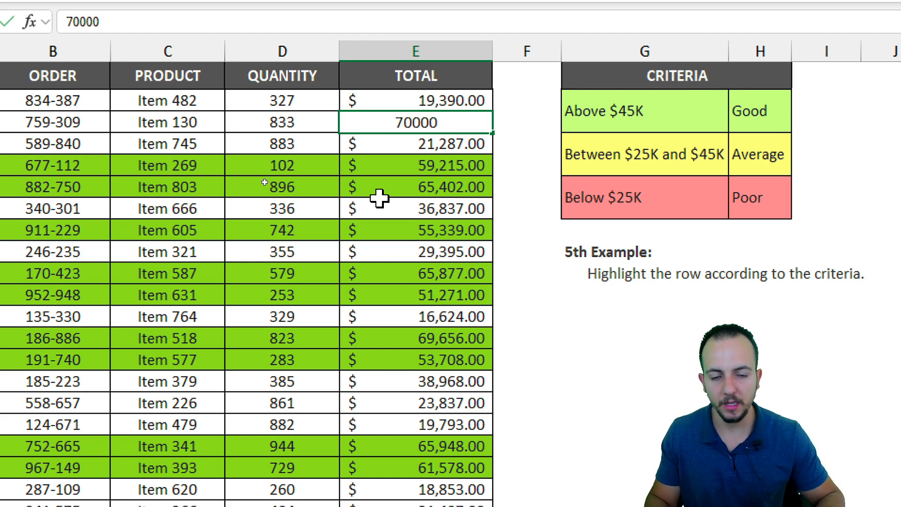
{"action": "key", "text": "Return"}
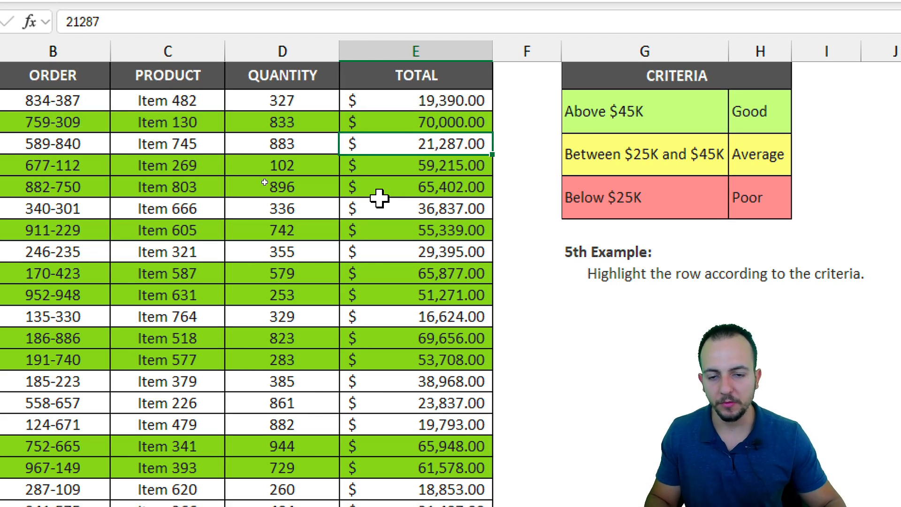
{"action": "key", "text": "Up"}
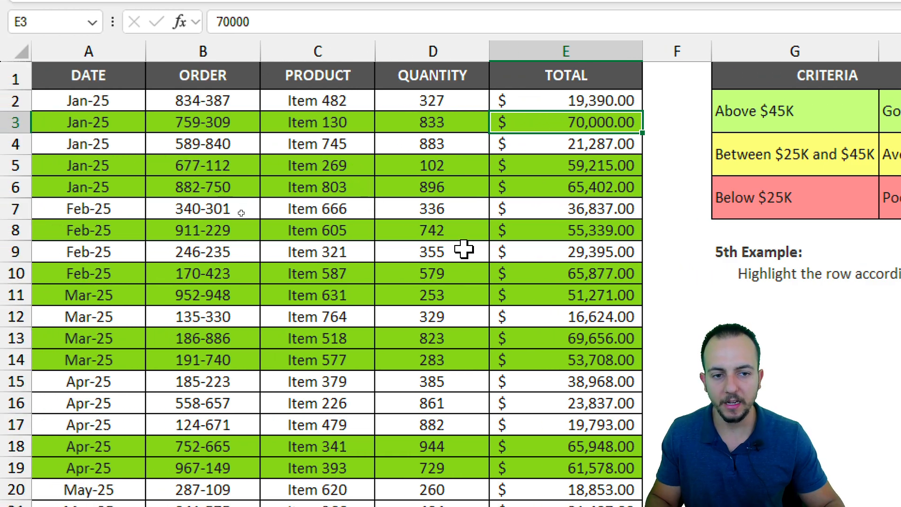
{"action": "key", "text": "ctrl+z"}
{"action": "left_click_drag", "start_coordinate": [98, 105], "coordinate": [564, 395]}
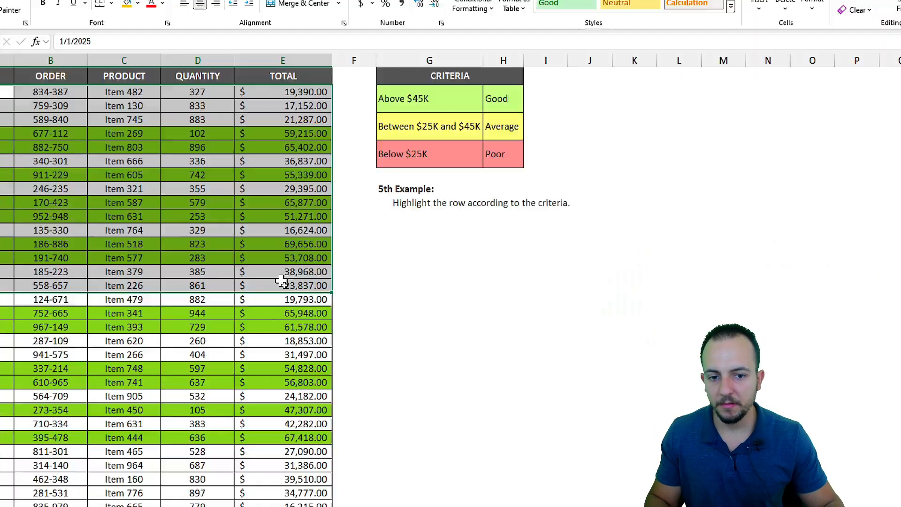
{"action": "left_click_drag", "start_coordinate": [281, 281], "coordinate": [284, 465]}
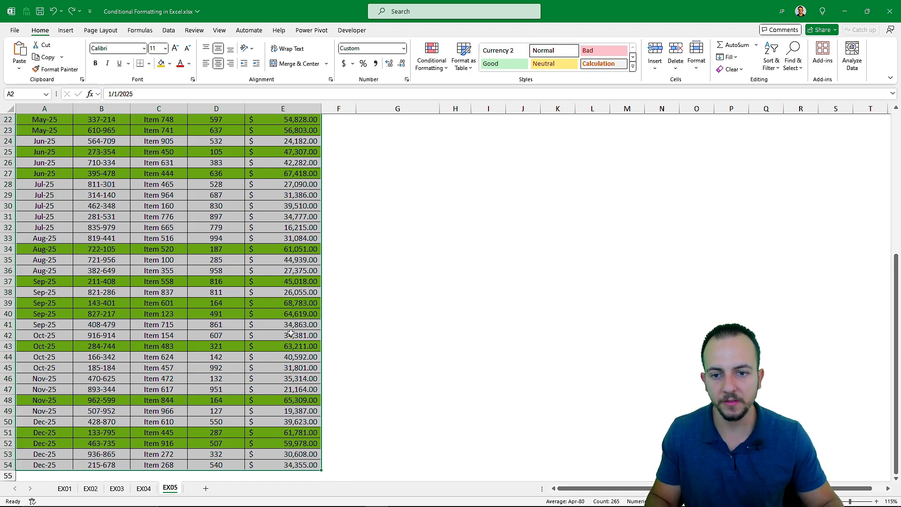
{"action": "scroll", "coordinate": [291, 333], "scroll_direction": "up", "scroll_amount": 7}
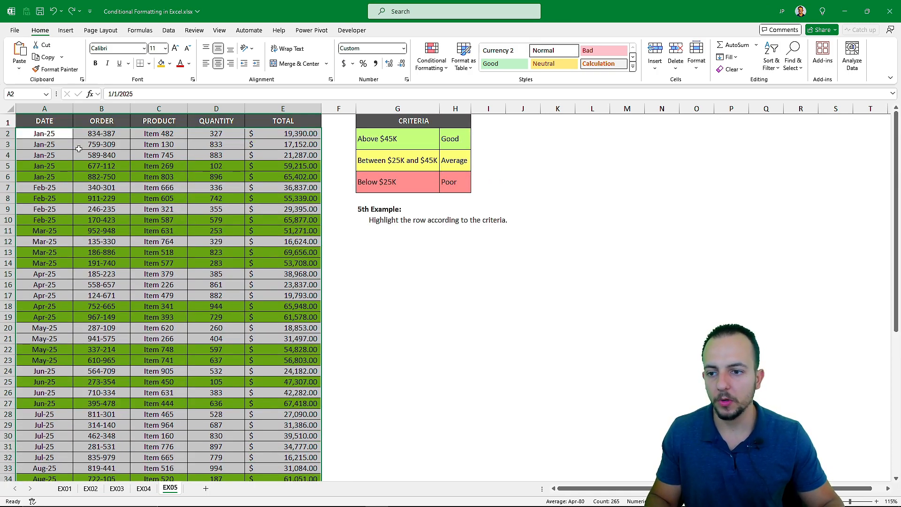
Step: Open the conditional formatting rules manager from a cell in the data table and duplicate the =$E2>=45000 rule
{"action": "left_click", "coordinate": [79, 149]}
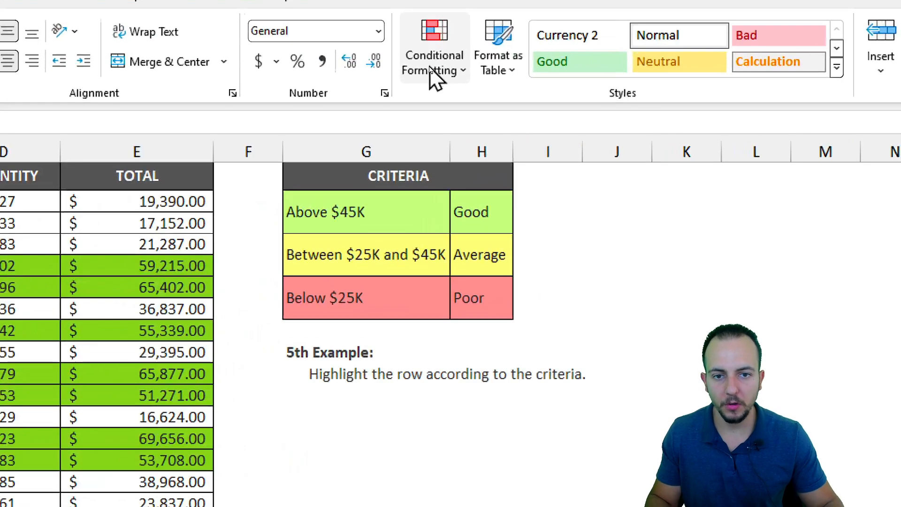
{"action": "left_click", "coordinate": [431, 66]}
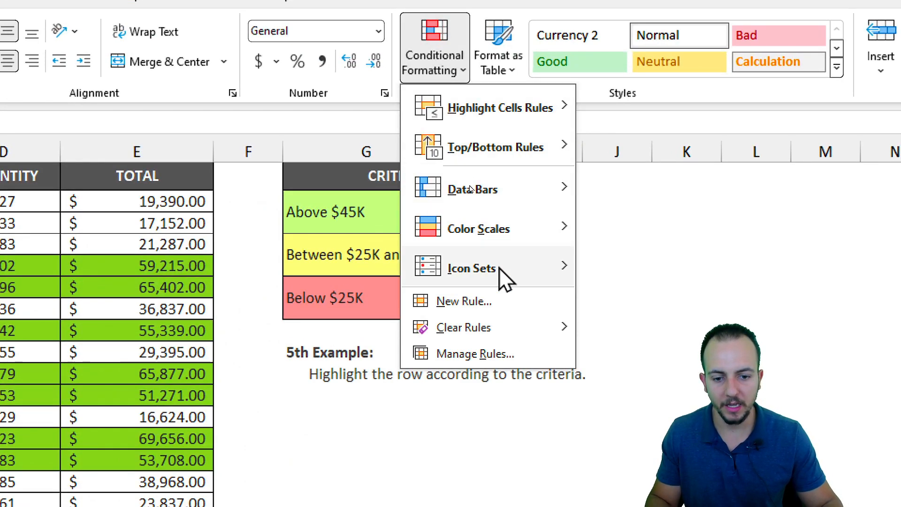
{"action": "left_click", "coordinate": [483, 361]}
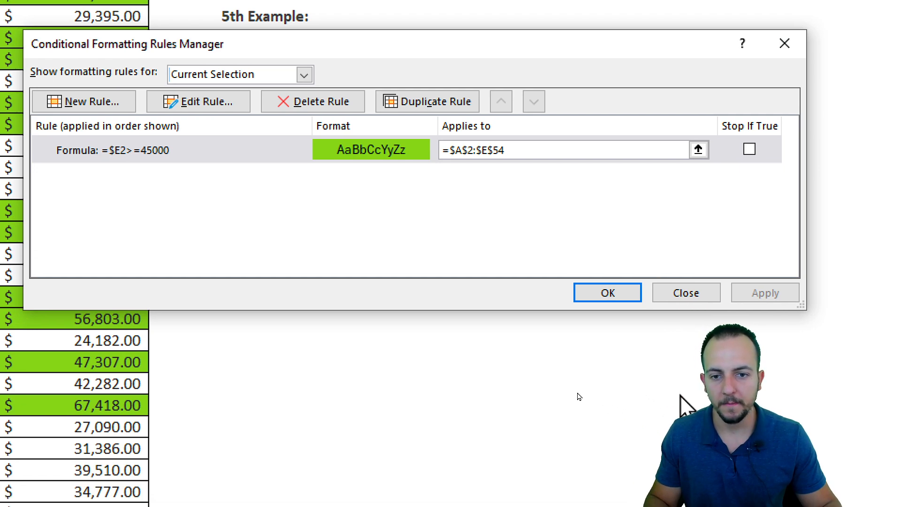
{"action": "left_click", "coordinate": [217, 154]}
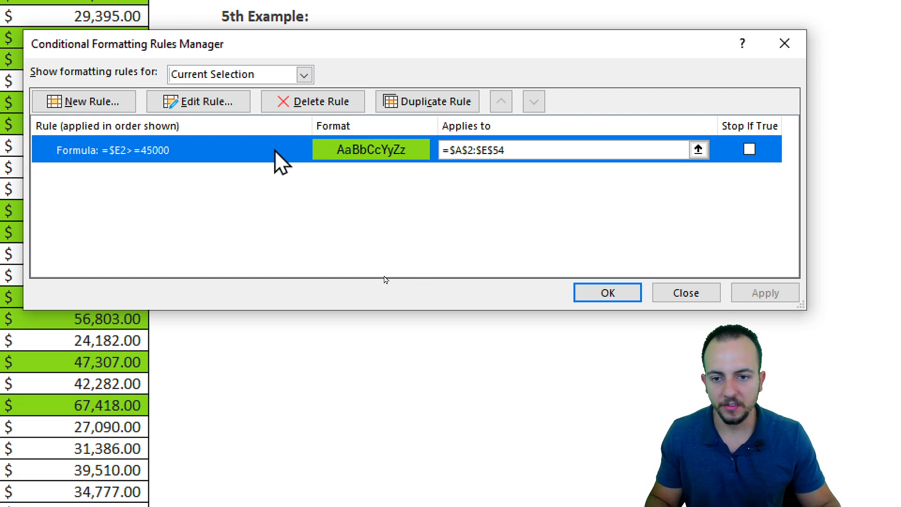
{"action": "left_click", "coordinate": [454, 102]}
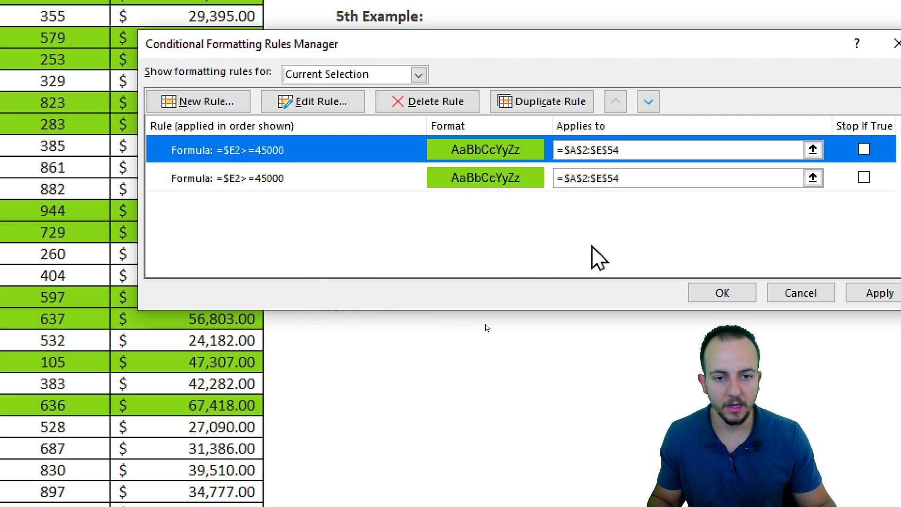
Step: Change the formula of the first duplicated rule to =$E2<25000
{"action": "double_click", "coordinate": [304, 149]}
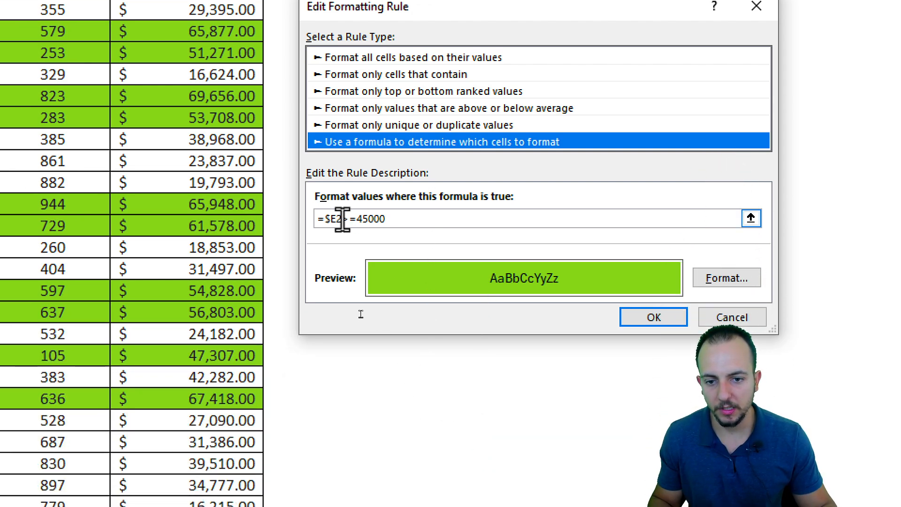
{"action": "left_click_drag", "start_coordinate": [342, 219], "coordinate": [357, 219]}
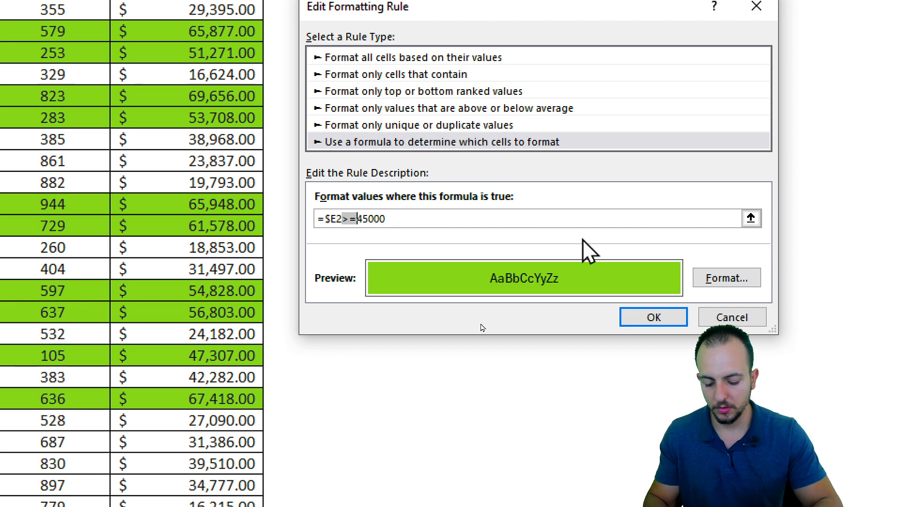
{"action": "type", "text": "<2"}
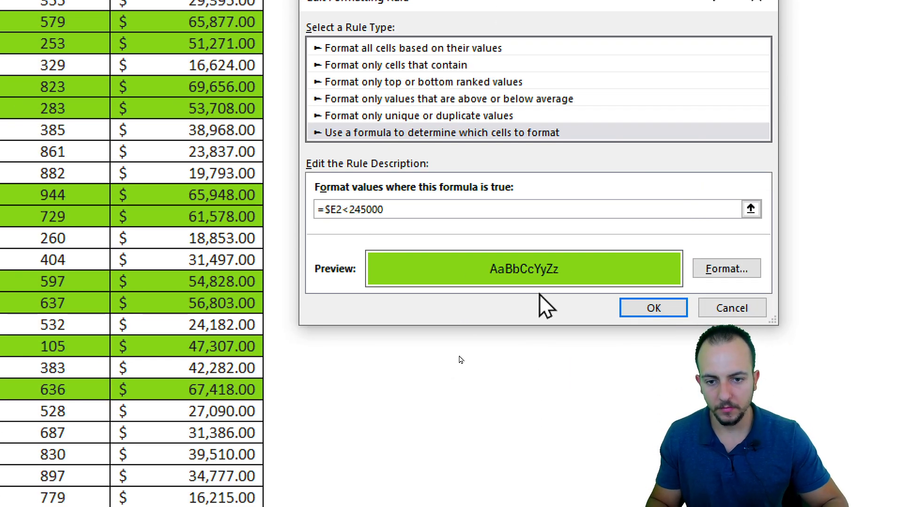
{"action": "key", "text": "BackSpace"}
Step: Give the =$E2<25000 rule a light orange fill and apply it to the data rows
{"action": "left_click", "coordinate": [709, 269]}
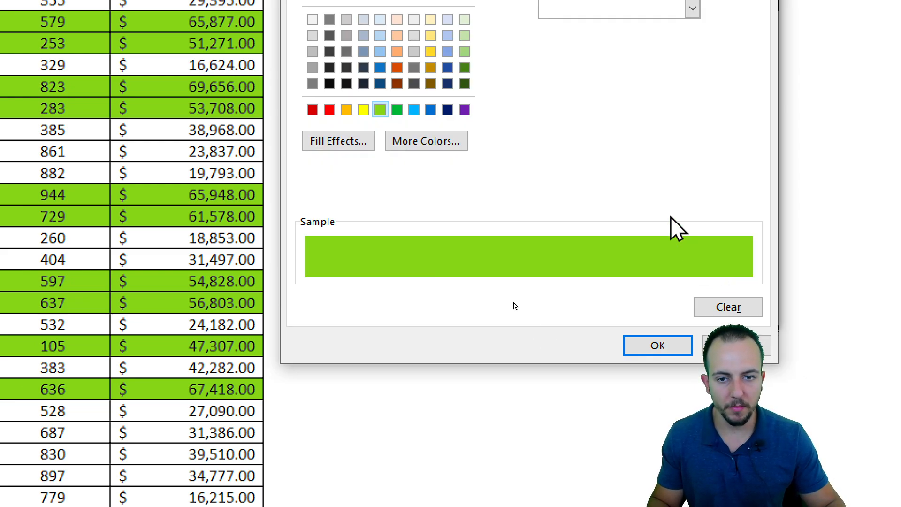
{"action": "left_click", "coordinate": [397, 146]}
{"action": "left_click", "coordinate": [398, 129]}
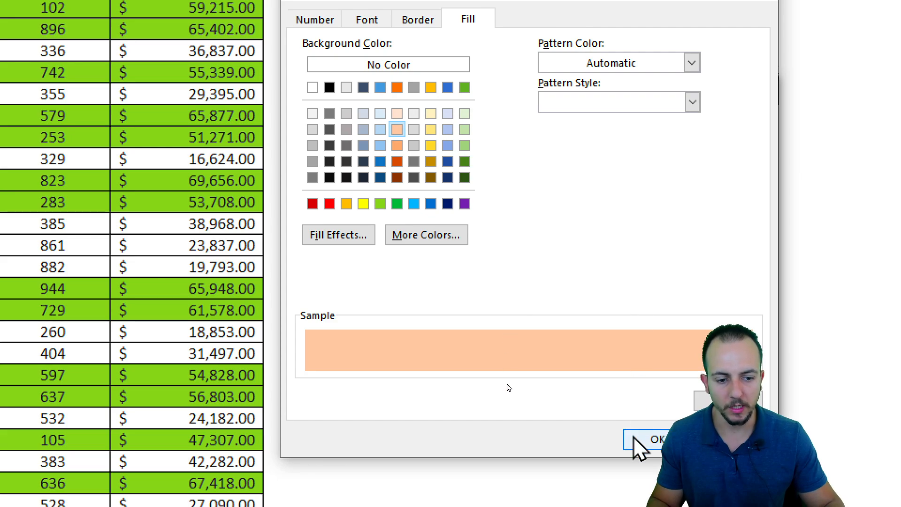
{"action": "left_click", "coordinate": [648, 439]}
{"action": "left_click", "coordinate": [657, 399]}
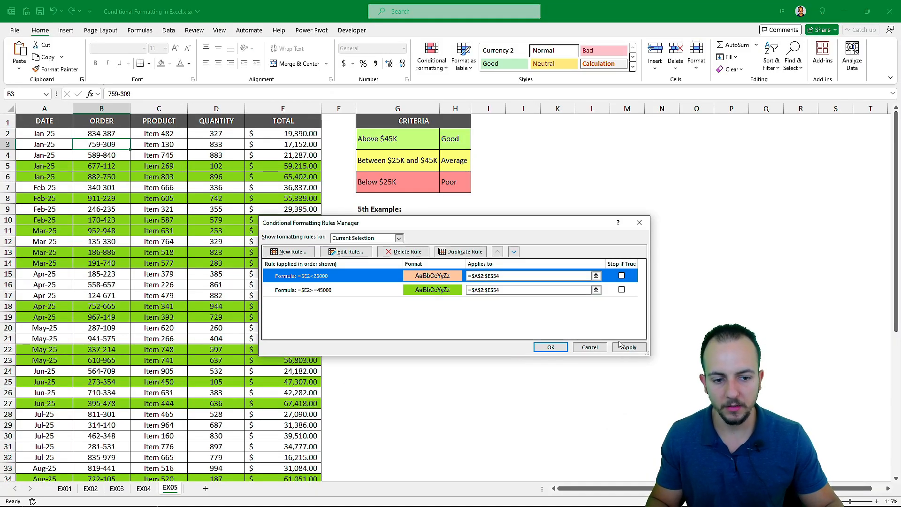
{"action": "left_click", "coordinate": [629, 347]}
{"action": "left_click", "coordinate": [550, 346]}
{"action": "left_click", "coordinate": [397, 306]}
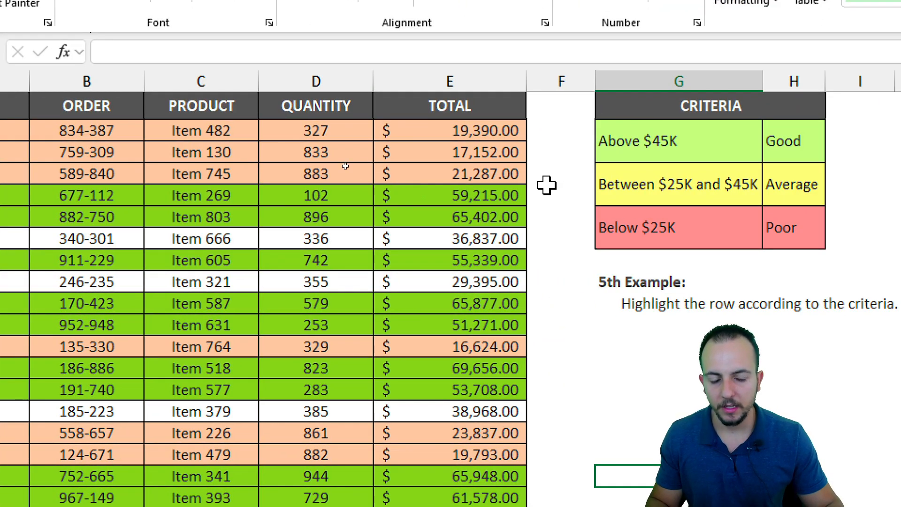
Step: Select a cell in the data table, review its conditional formatting rules in the rules manager and close it
{"action": "left_click", "coordinate": [441, 217]}
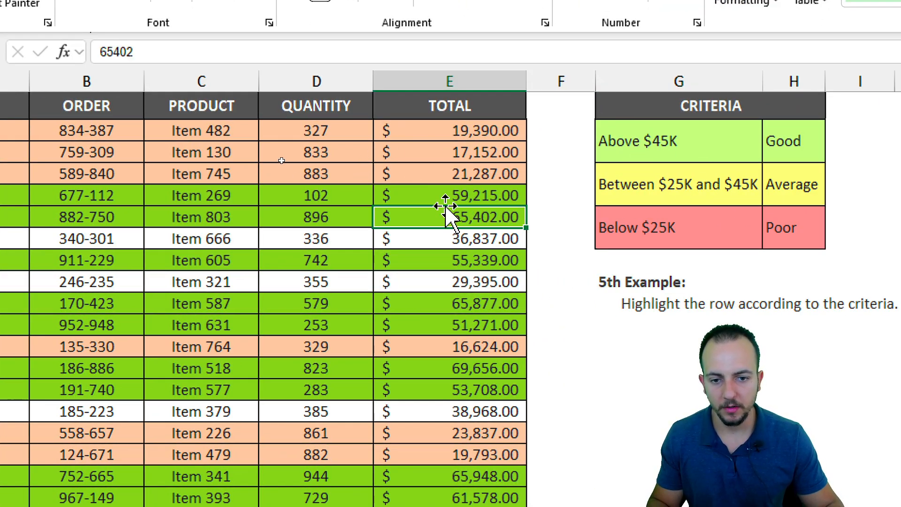
{"action": "left_click", "coordinate": [349, 194]}
{"action": "left_click", "coordinate": [492, 65]}
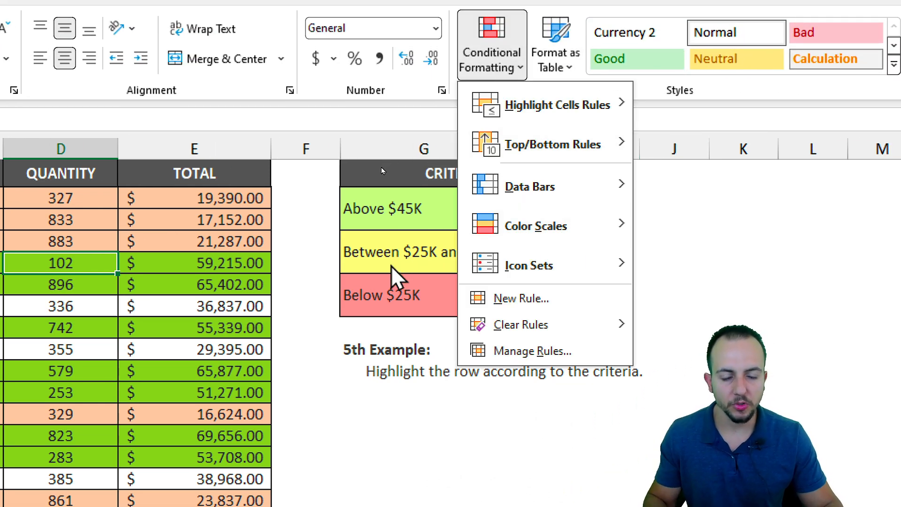
{"action": "left_click", "coordinate": [539, 350]}
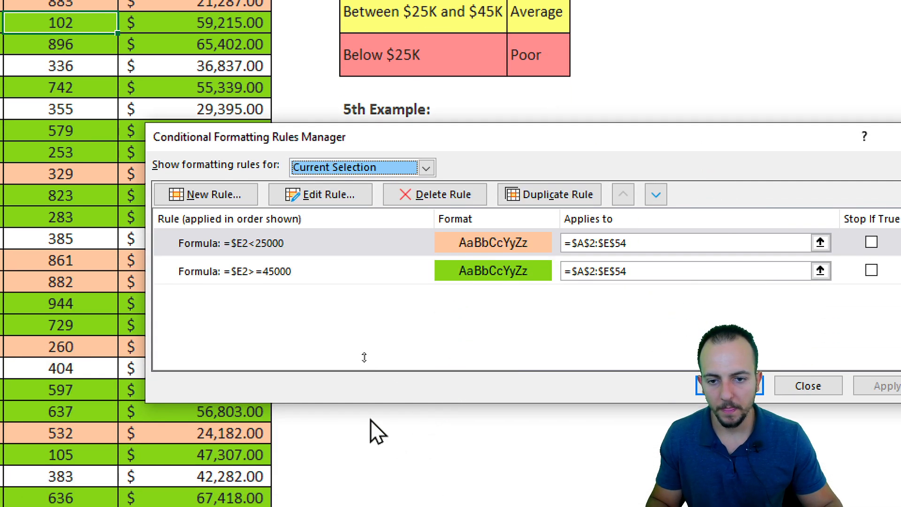
{"action": "left_click", "coordinate": [753, 137]}
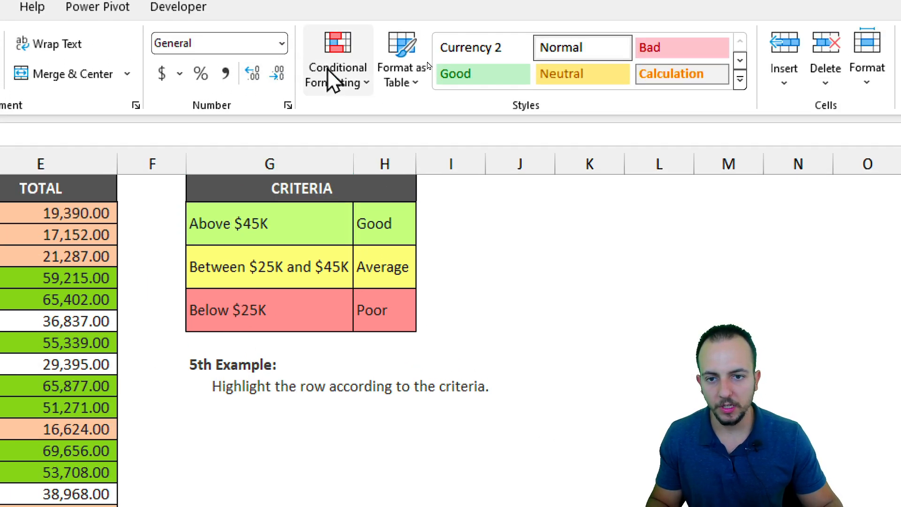
Step: Start a new formula-based conditional formatting rule that references the first total cell, E2
{"action": "left_click", "coordinate": [337, 77]}
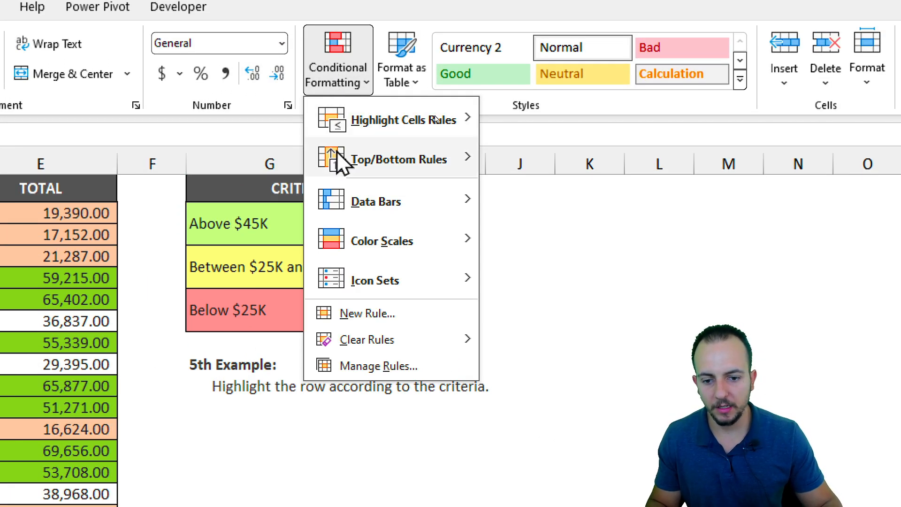
{"action": "left_click", "coordinate": [371, 313]}
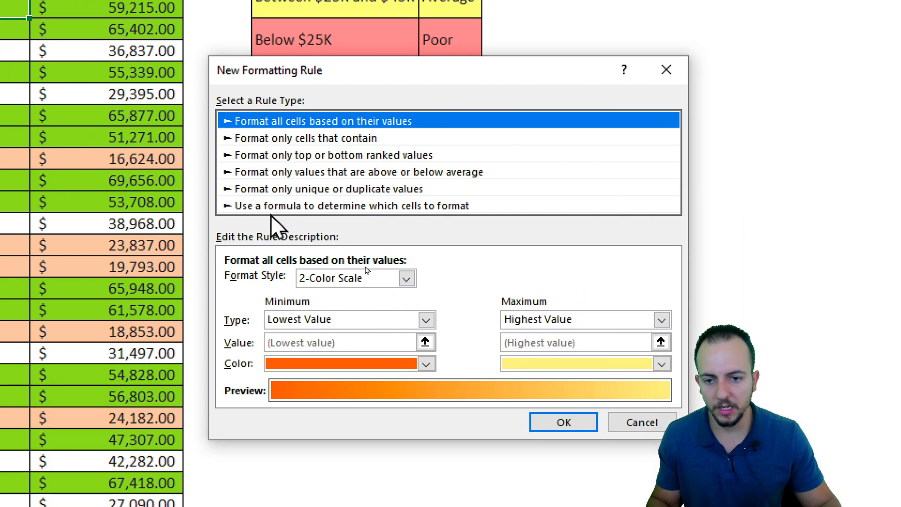
{"action": "left_click", "coordinate": [291, 292]}
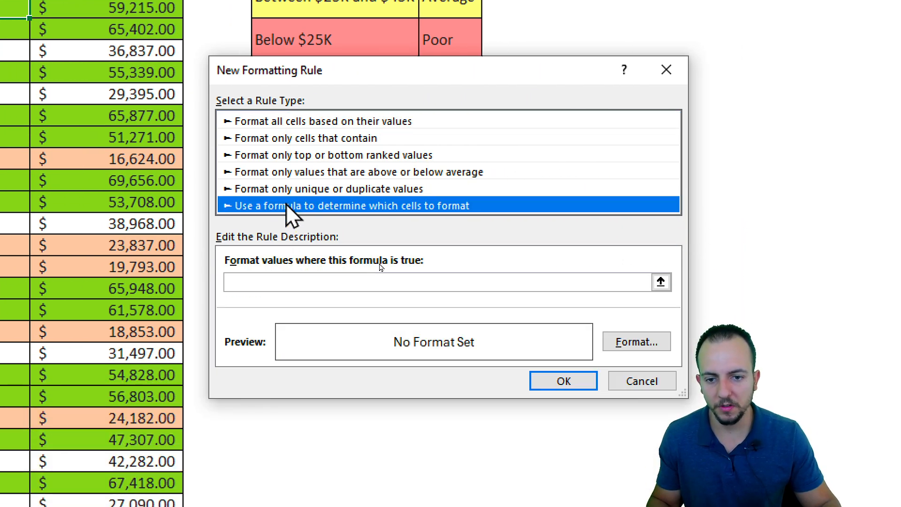
{"action": "left_click", "coordinate": [282, 283]}
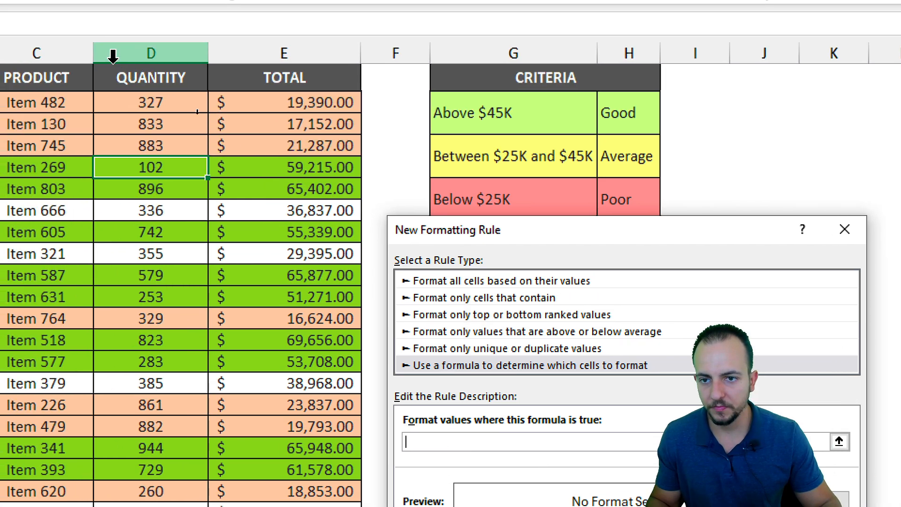
{"action": "left_click", "coordinate": [269, 97]}
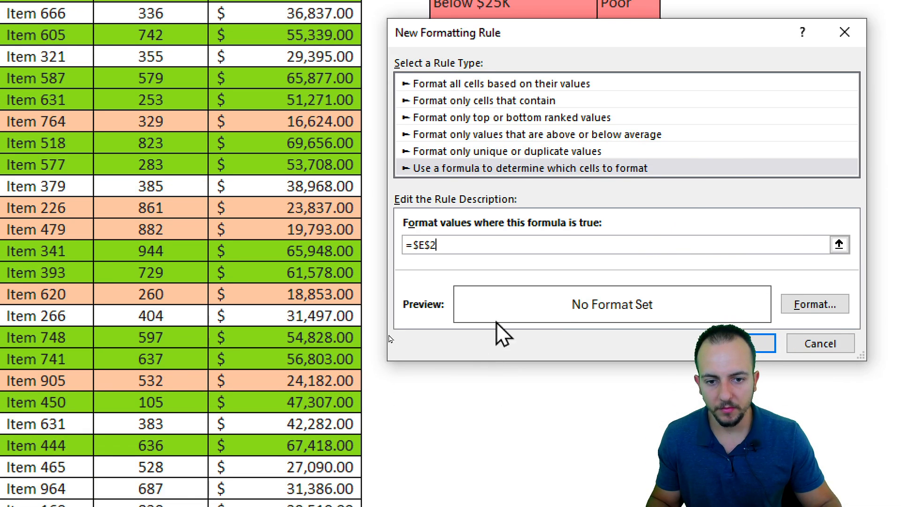
Step: Make the formula's row reference relative and complete it as =$E2>=25000
{"action": "left_click", "coordinate": [425, 245]}
{"action": "key", "text": "BackSpace"}
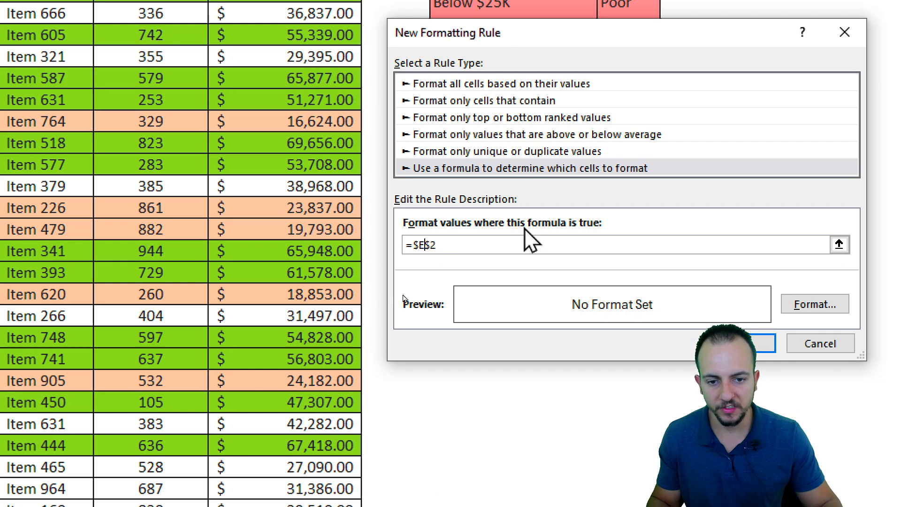
{"action": "left_click", "coordinate": [478, 243]}
{"action": "left_click_drag", "start_coordinate": [630, 35], "coordinate": [629, 57]}
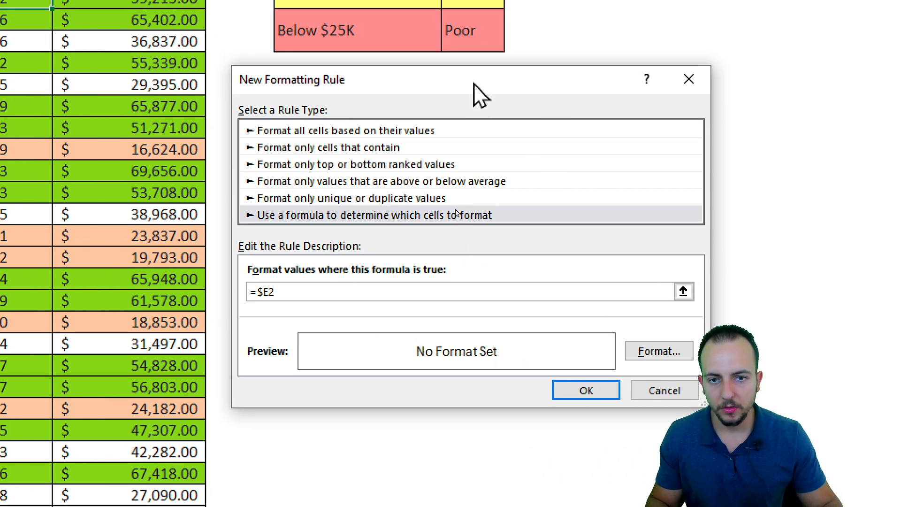
{"action": "type", "text": ">="}
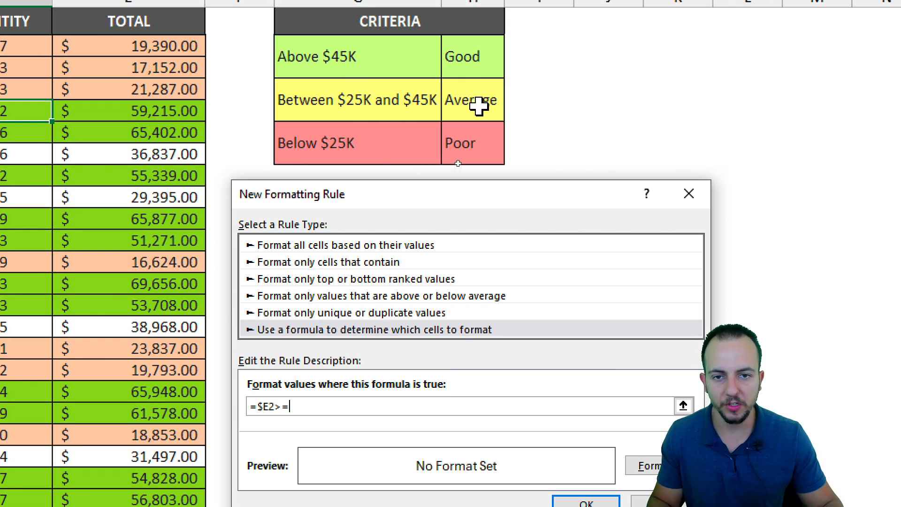
{"action": "type", "text": "25000"}
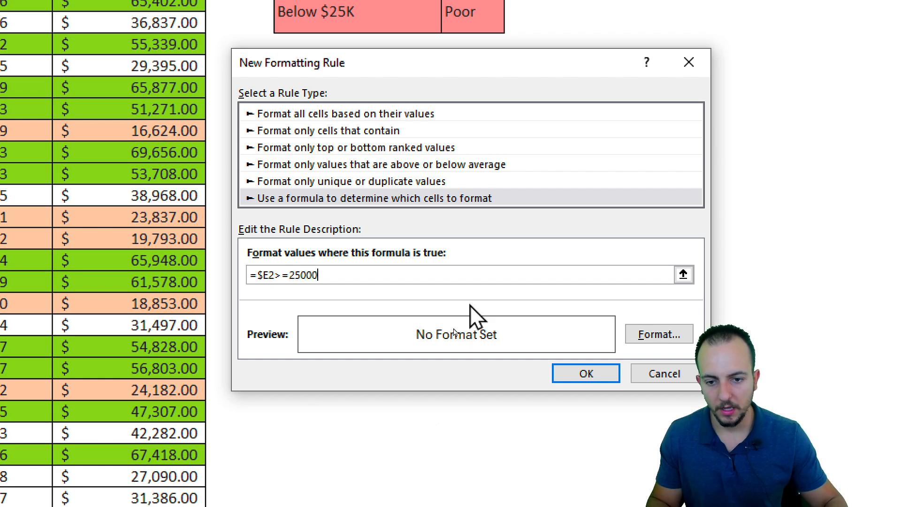
Step: Give the =$E2>=25000 rule a light gold fill and create the rule
{"action": "left_click", "coordinate": [659, 334]}
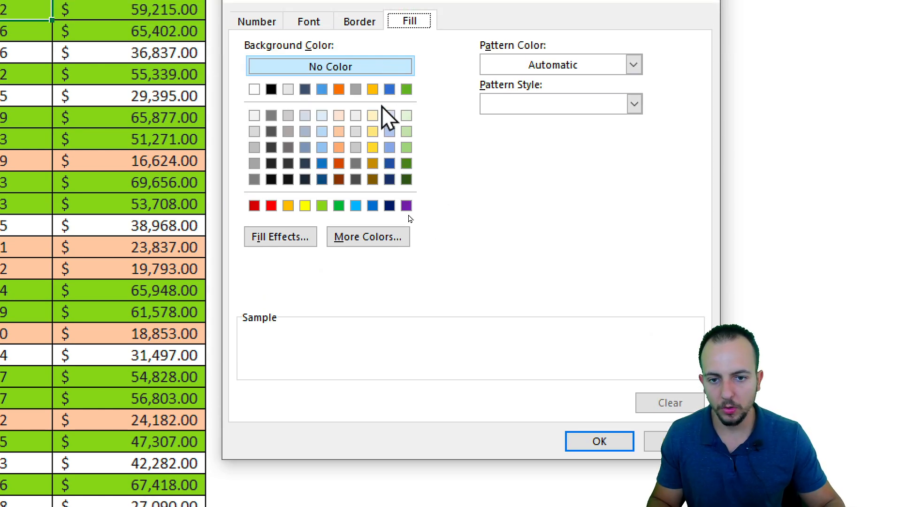
{"action": "left_click", "coordinate": [372, 103]}
{"action": "left_click", "coordinate": [599, 441]}
{"action": "left_click", "coordinate": [585, 398]}
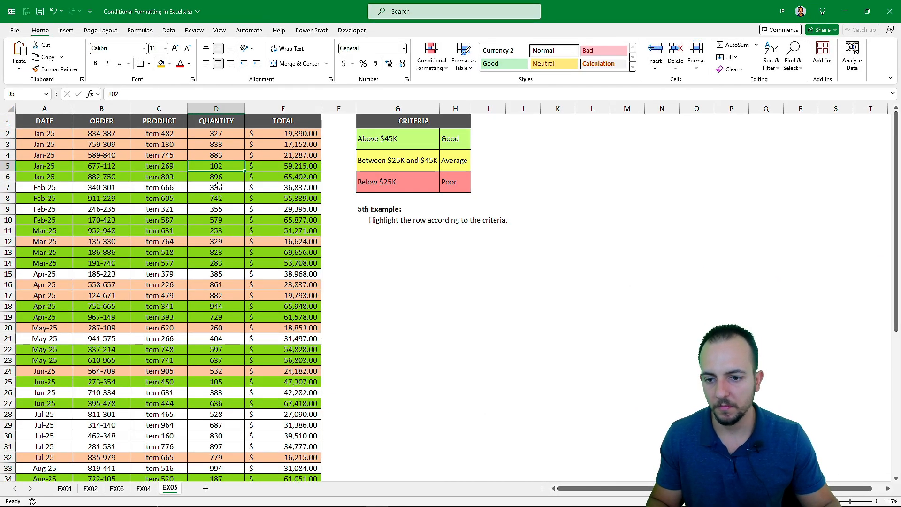
Step: Check the data rows' coloring and open the conditional formatting rules manager for the selected cell
{"action": "scroll", "coordinate": [211, 187], "scroll_direction": "down", "scroll_amount": 8}
{"action": "scroll", "coordinate": [211, 188], "scroll_direction": "up", "scroll_amount": 8}
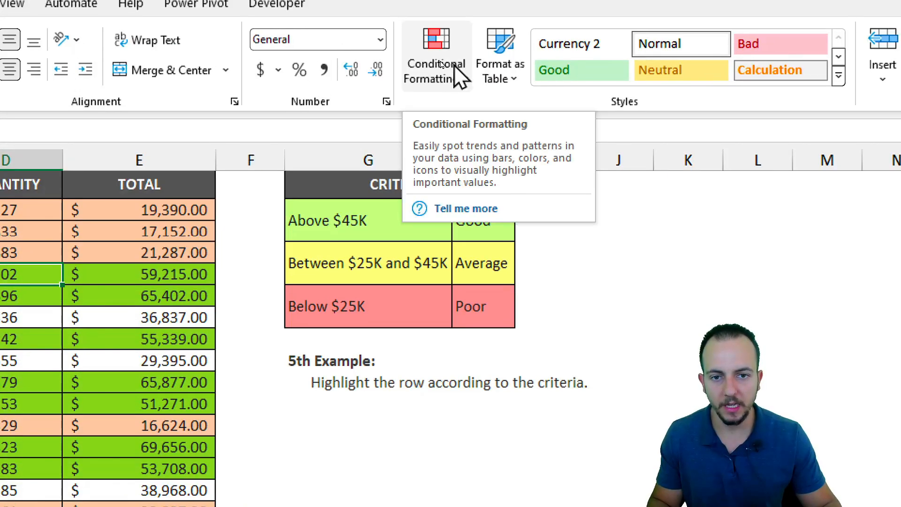
{"action": "left_click", "coordinate": [454, 65]}
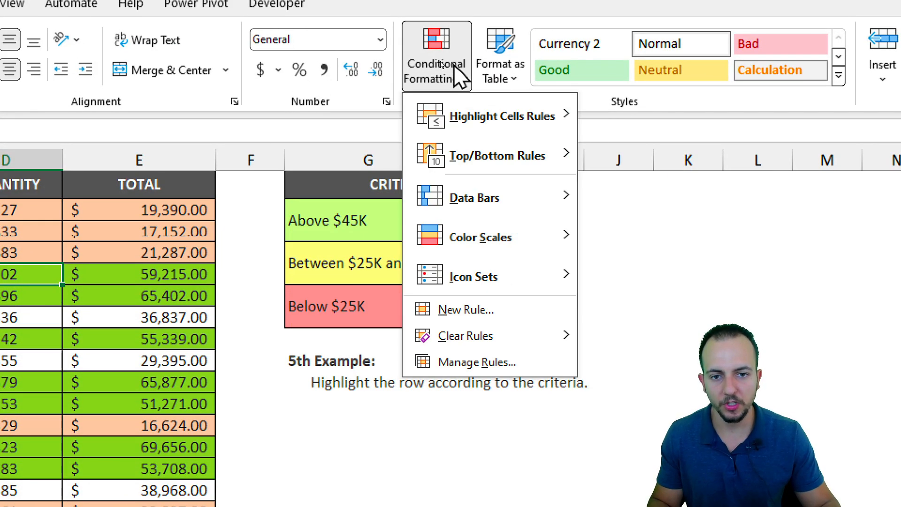
{"action": "left_click", "coordinate": [456, 360]}
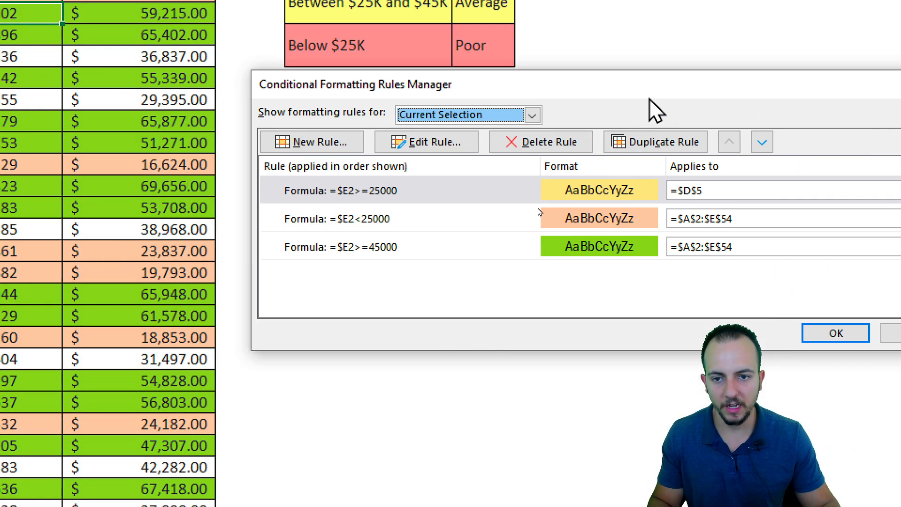
{"action": "left_click_drag", "start_coordinate": [649, 99], "coordinate": [637, 109]}
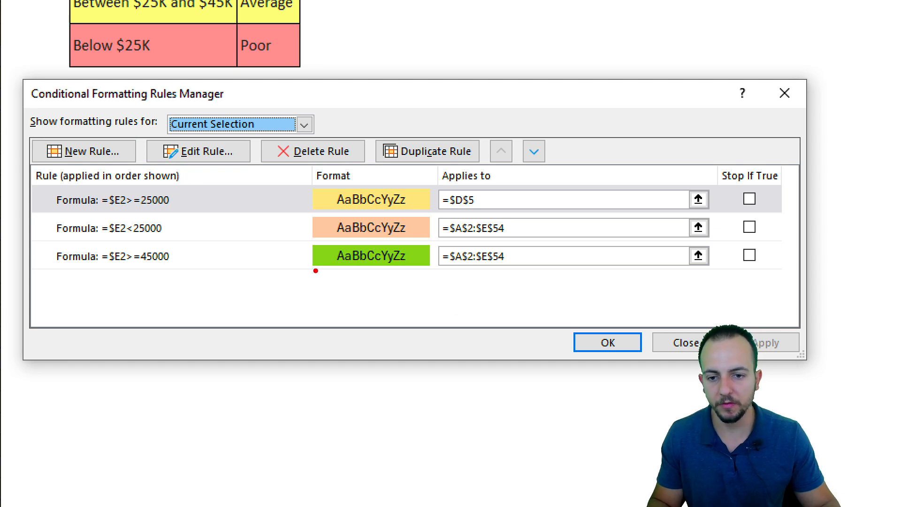
{"action": "left_click_drag", "start_coordinate": [29, 169], "coordinate": [210, 279]}
{"action": "key", "text": "e"}
{"action": "left_click_drag", "start_coordinate": [178, 199], "coordinate": [230, 256]}
{"action": "key", "text": "e"}
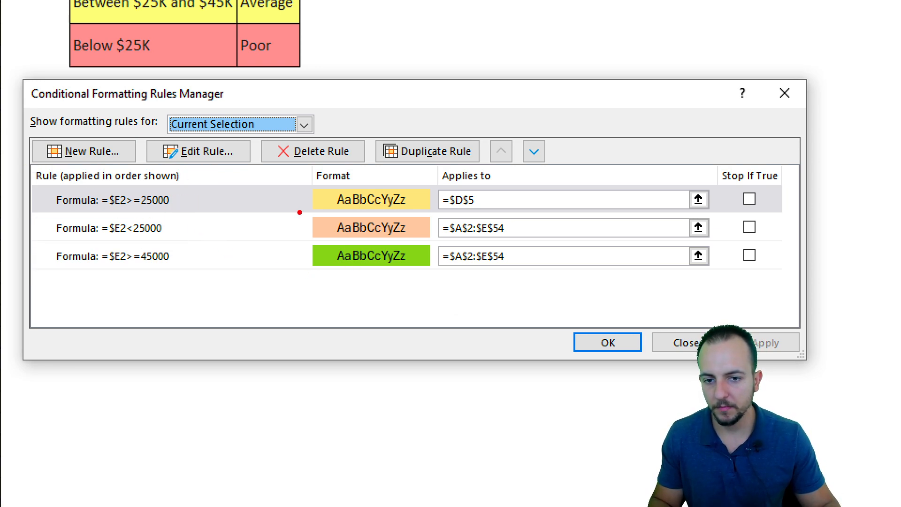
{"action": "left_click_drag", "start_coordinate": [305, 165], "coordinate": [441, 280]}
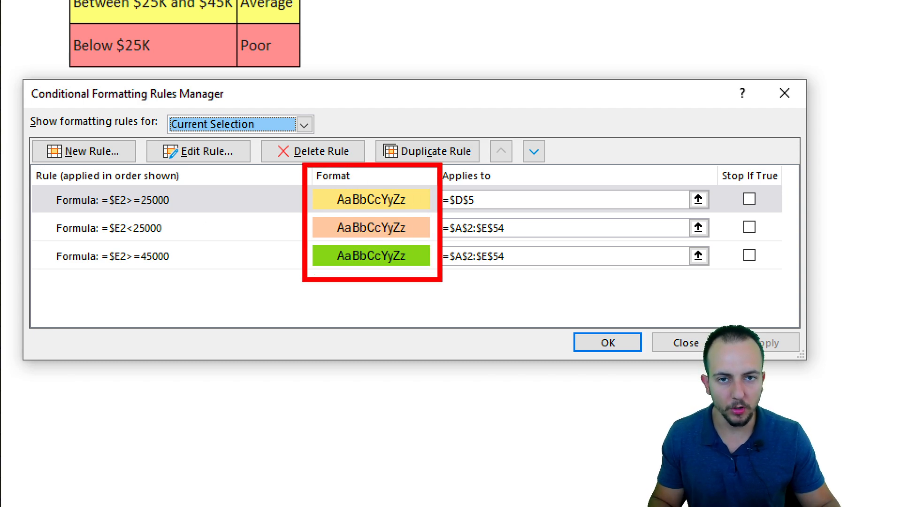
{"action": "key", "text": "e"}
{"action": "left_click_drag", "start_coordinate": [433, 164], "coordinate": [629, 278]}
{"action": "key", "text": "e"}
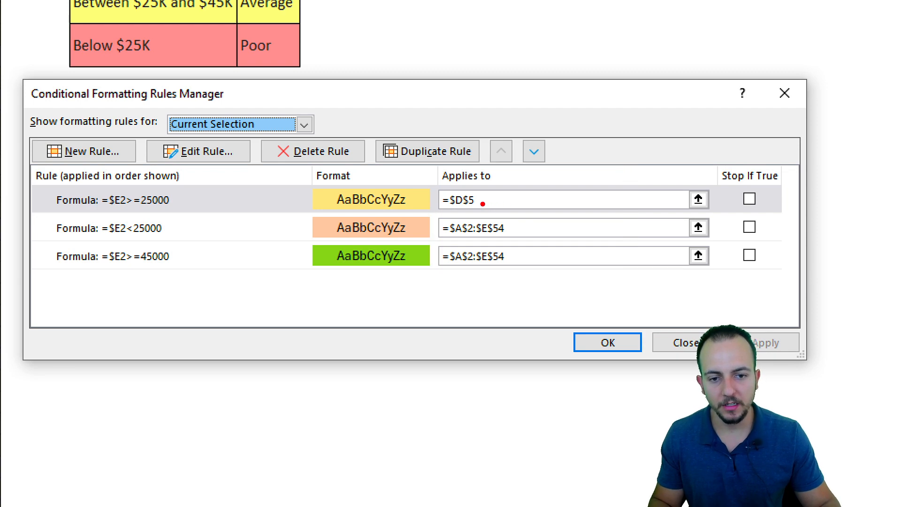
{"action": "left_click_drag", "start_coordinate": [483, 203], "coordinate": [587, 178]}
{"action": "left_click_drag", "start_coordinate": [303, 175], "coordinate": [440, 216]}
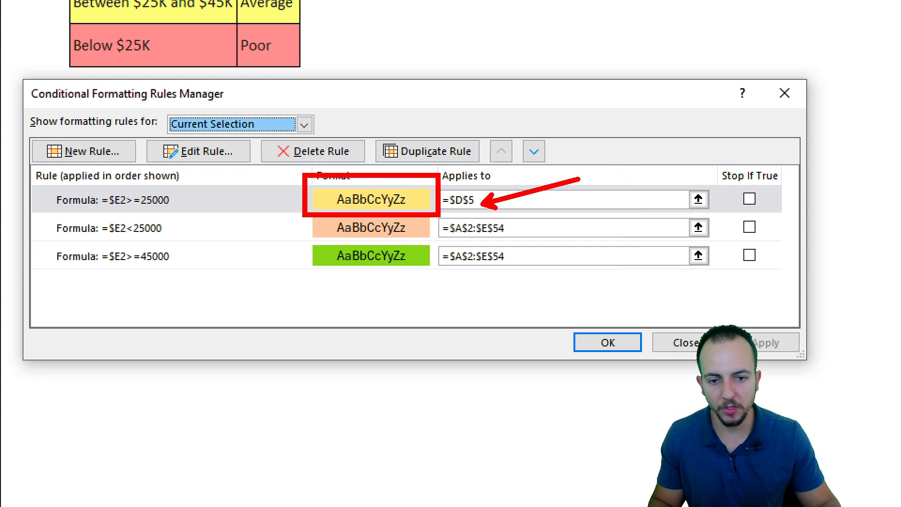
{"action": "key", "text": "Escape"}
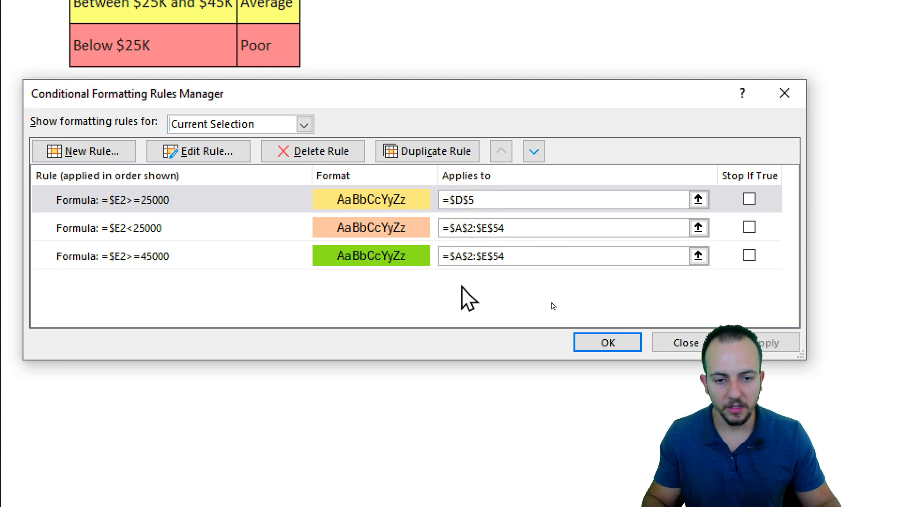
{"action": "left_click_drag", "start_coordinate": [430, 209], "coordinate": [514, 270]}
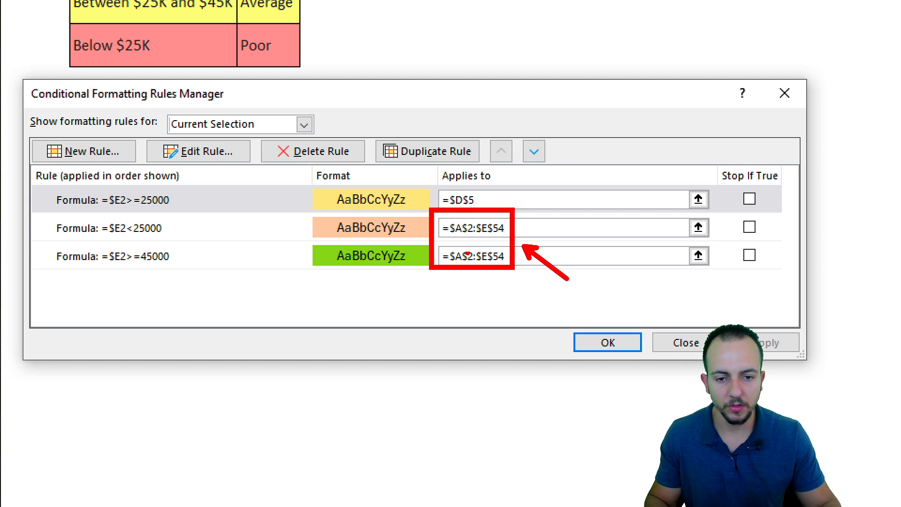
{"action": "left_click_drag", "start_coordinate": [508, 216], "coordinate": [523, 233]}
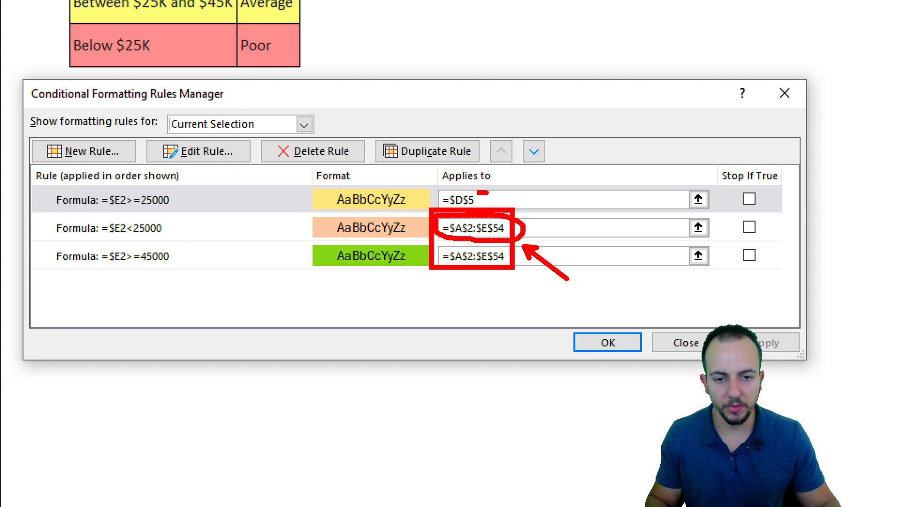
{"action": "key", "text": "e"}
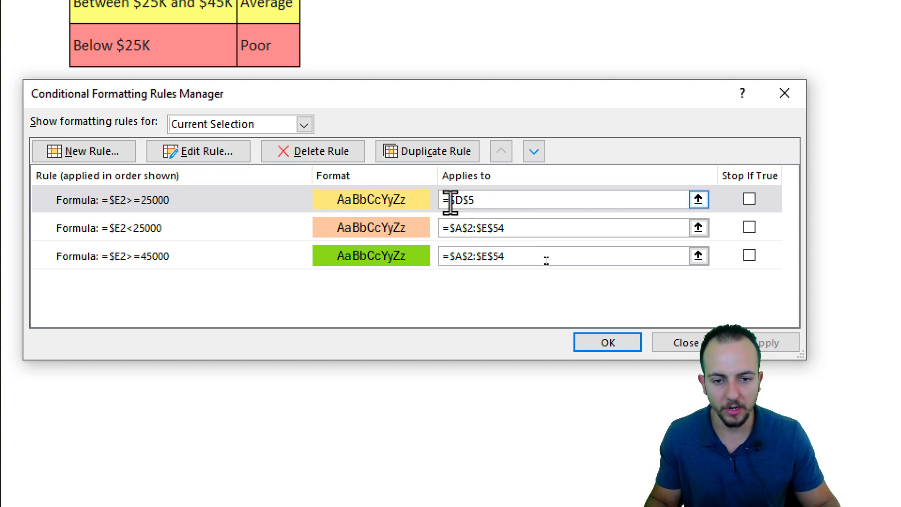
Step: Set the range of the =$E2>=25000 rule to =$A$2:$E$54 by selecting the data rows on the sheet
{"action": "left_click_drag", "start_coordinate": [515, 224], "coordinate": [446, 226]}
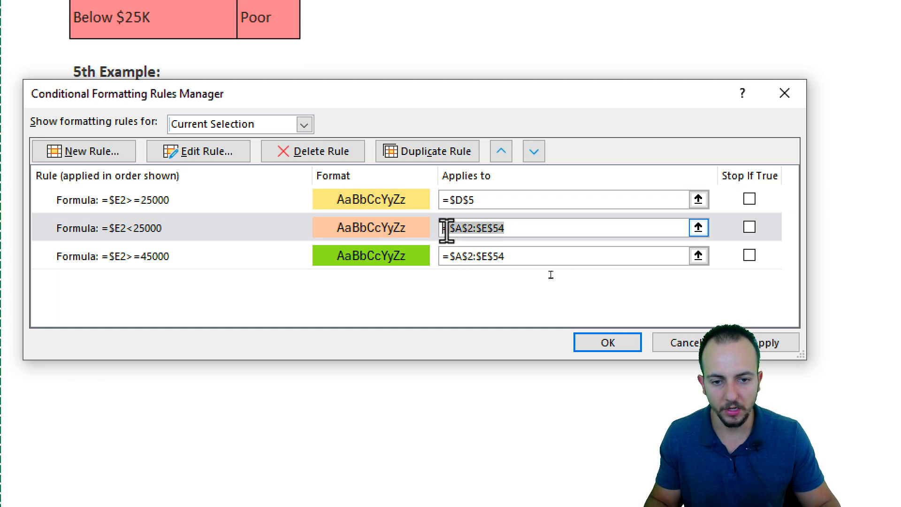
{"action": "left_click", "coordinate": [506, 200]}
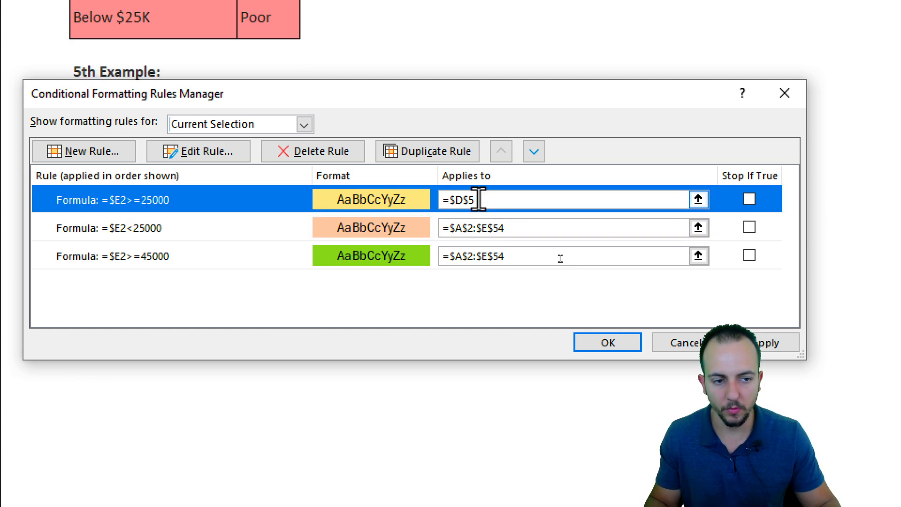
{"action": "left_click_drag", "start_coordinate": [505, 197], "coordinate": [460, 197]}
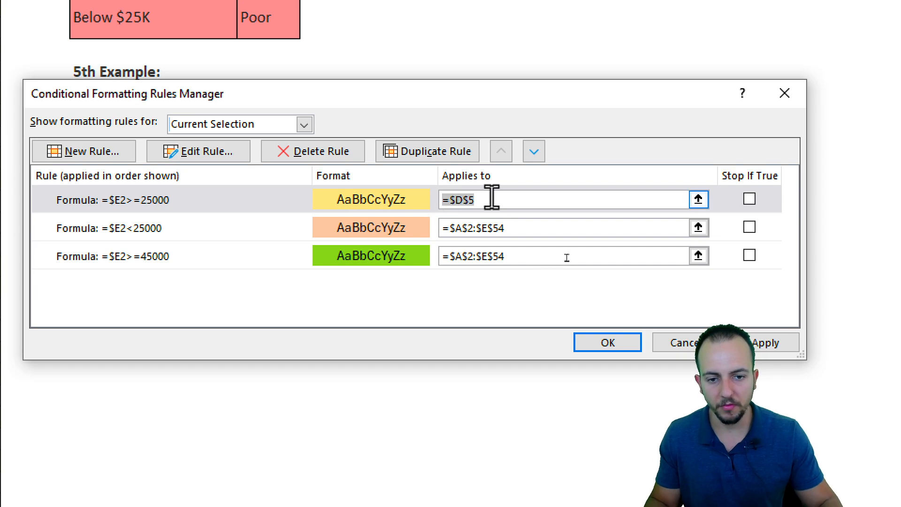
{"action": "left_click", "coordinate": [698, 200]}
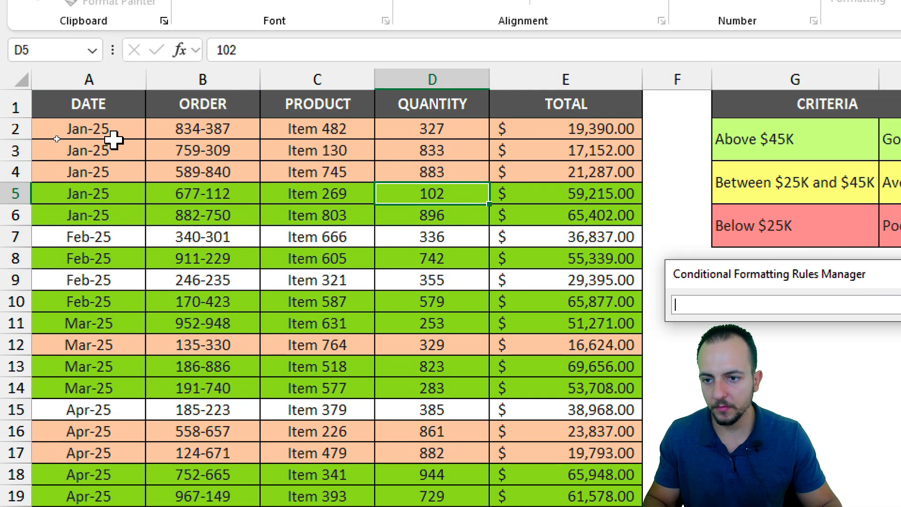
{"action": "left_click_drag", "start_coordinate": [114, 139], "coordinate": [570, 506]}
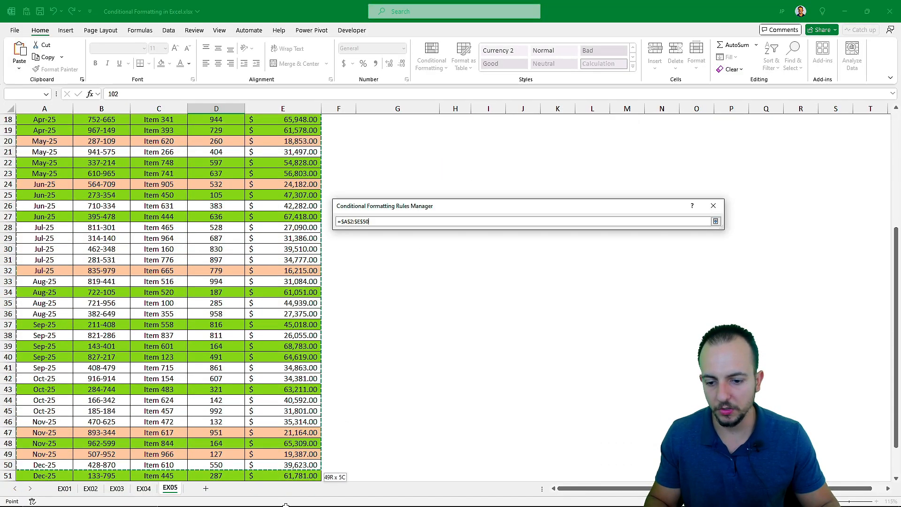
{"action": "left_click_drag", "start_coordinate": [286, 504], "coordinate": [285, 505]}
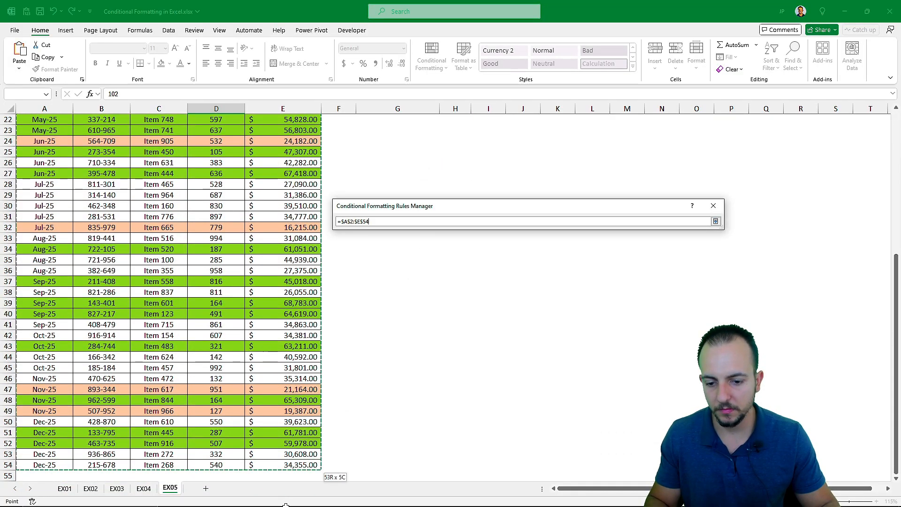
{"action": "left_click", "coordinate": [715, 221]}
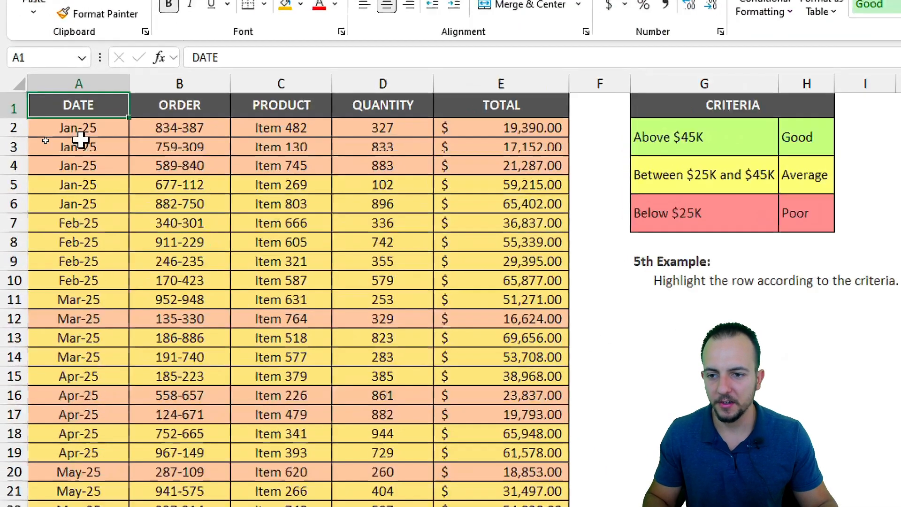
{"action": "key", "text": "ctrl+2"}
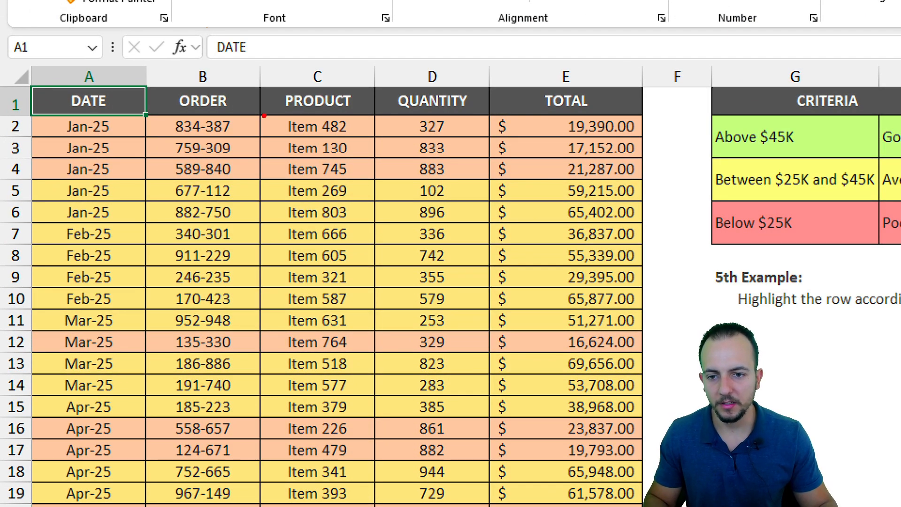
{"action": "left_click_drag", "start_coordinate": [262, 114], "coordinate": [665, 180]}
{"action": "mouse_move", "coordinate": [665, 182]}
{"action": "left_mouse_down"}
{"action": "mouse_move", "coordinate": [610, 217]}
{"action": "mouse_move", "coordinate": [236, 322]}
{"action": "left_mouse_up"}
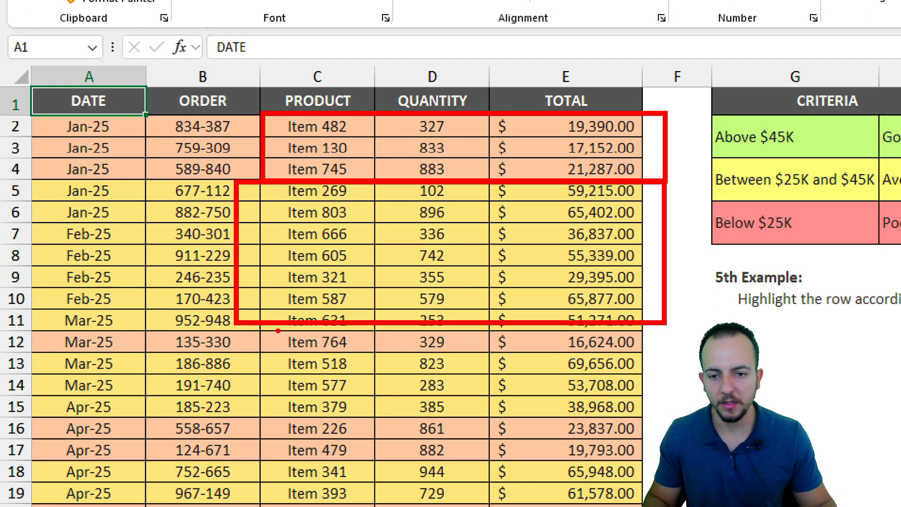
{"action": "key", "text": "Escape"}
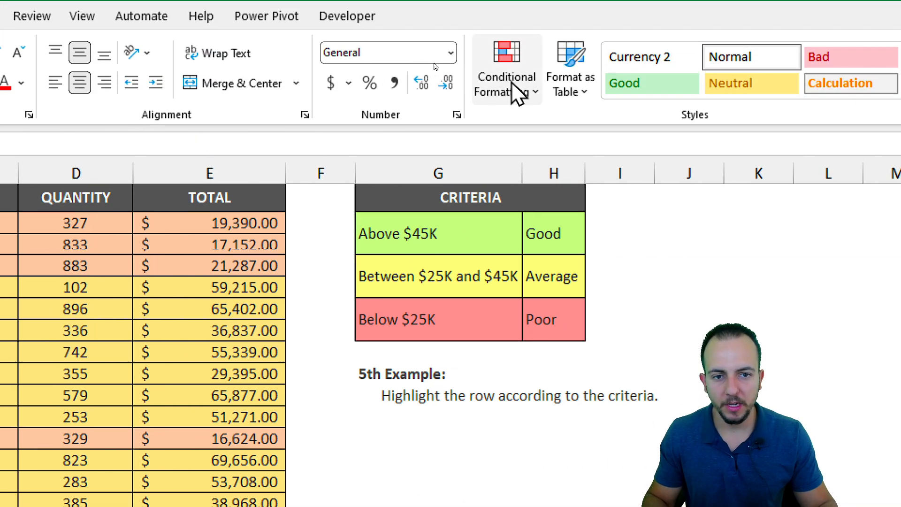
Step: Open the conditional formatting rules manager and show the rules for This Worksheet
{"action": "left_click", "coordinate": [517, 44]}
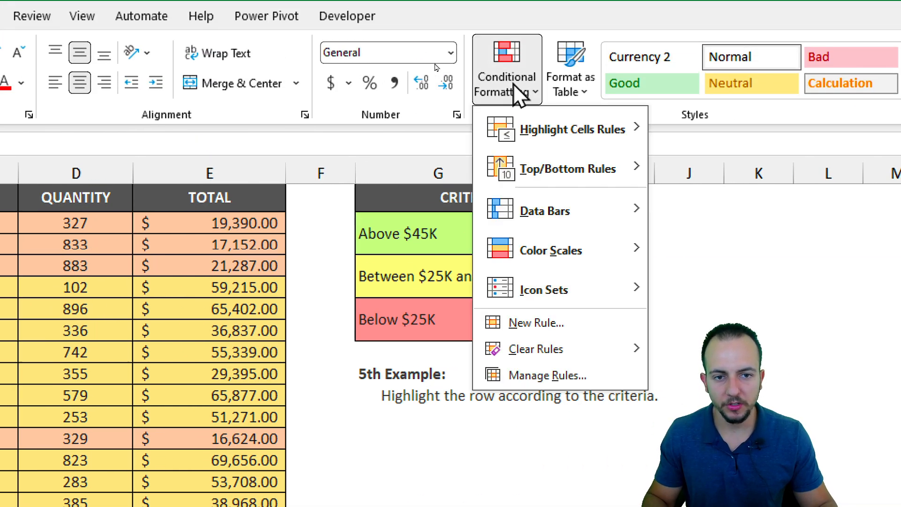
{"action": "left_click", "coordinate": [544, 376]}
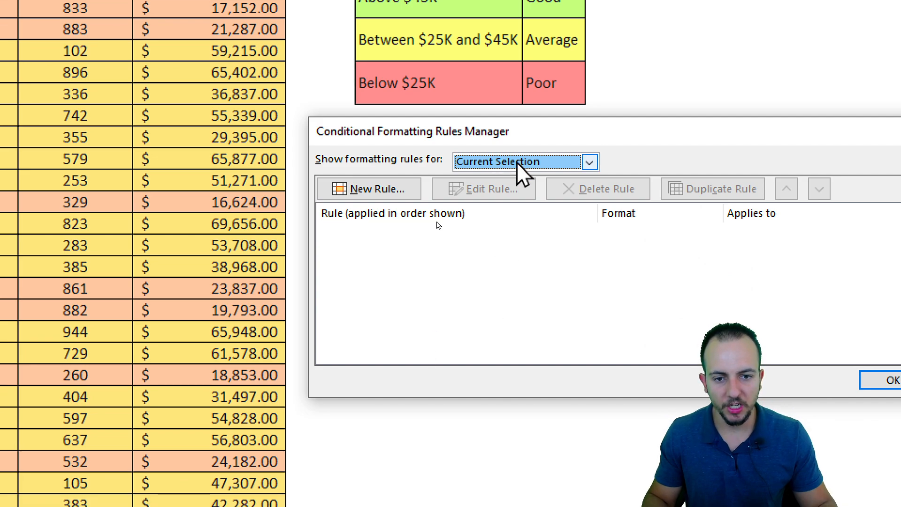
{"action": "left_click", "coordinate": [519, 162]}
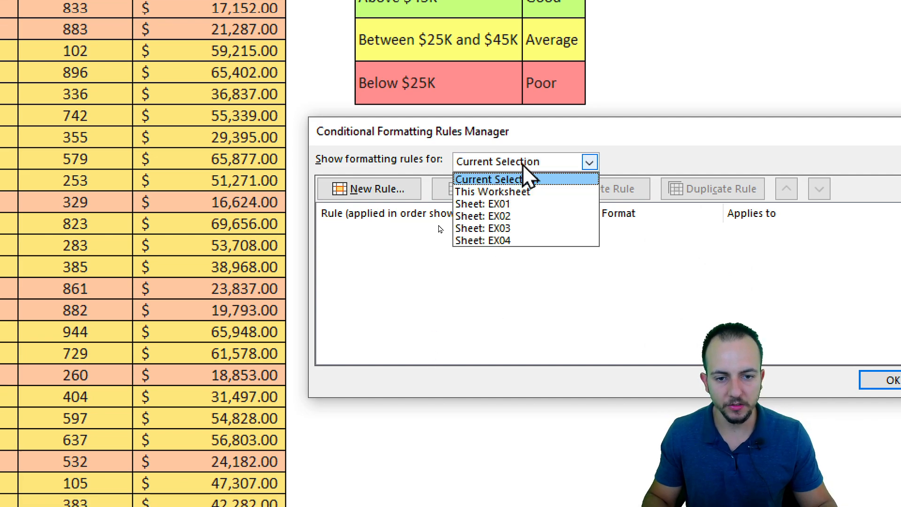
{"action": "left_click", "coordinate": [507, 193]}
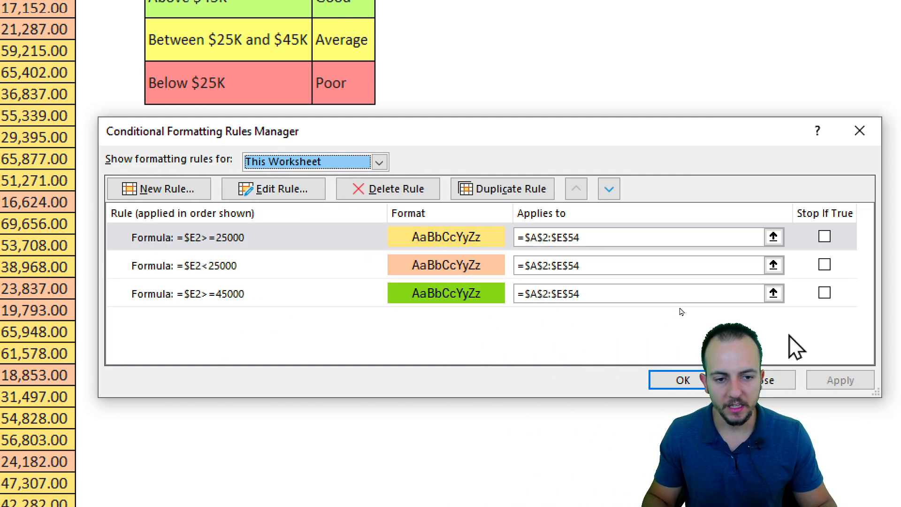
Step: Examine the three rules' formulas, fill colors, ranges and order of precedence
{"action": "left_click", "coordinate": [571, 241]}
{"action": "left_click", "coordinate": [298, 293]}
{"action": "left_click", "coordinate": [305, 245]}
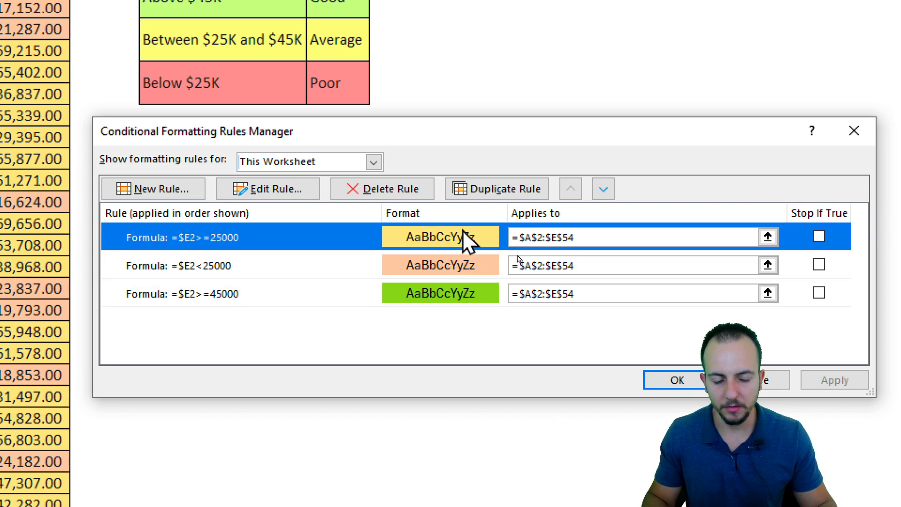
{"action": "left_click", "coordinate": [285, 271]}
{"action": "left_click", "coordinate": [194, 295]}
{"action": "key", "text": "Up"}
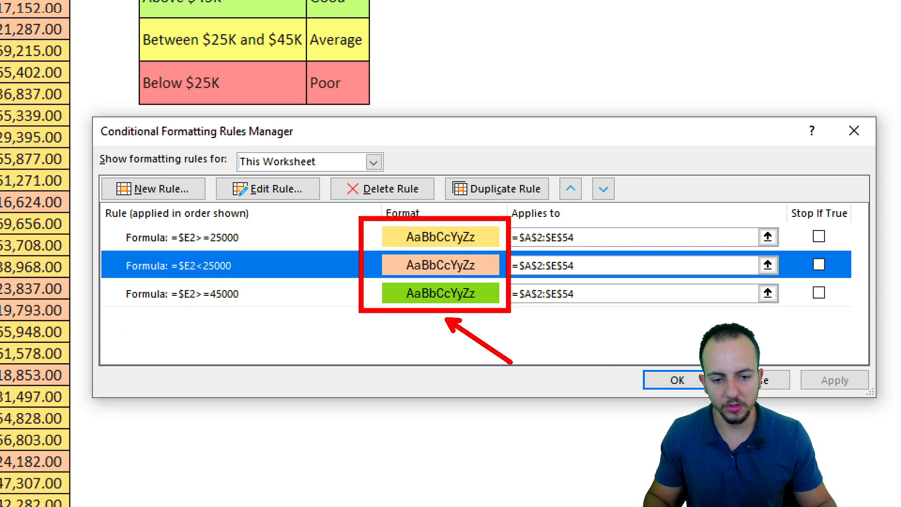
{"action": "left_click", "coordinate": [307, 296]}
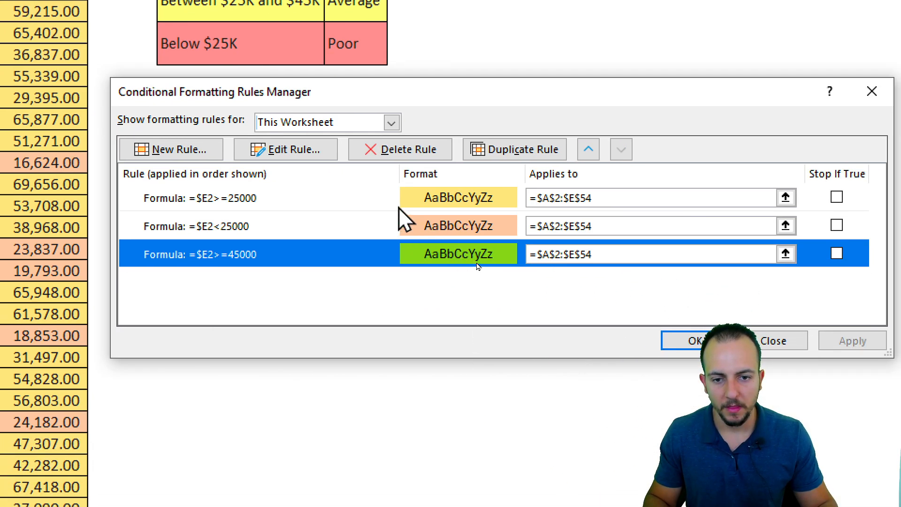
{"action": "left_click", "coordinate": [451, 206]}
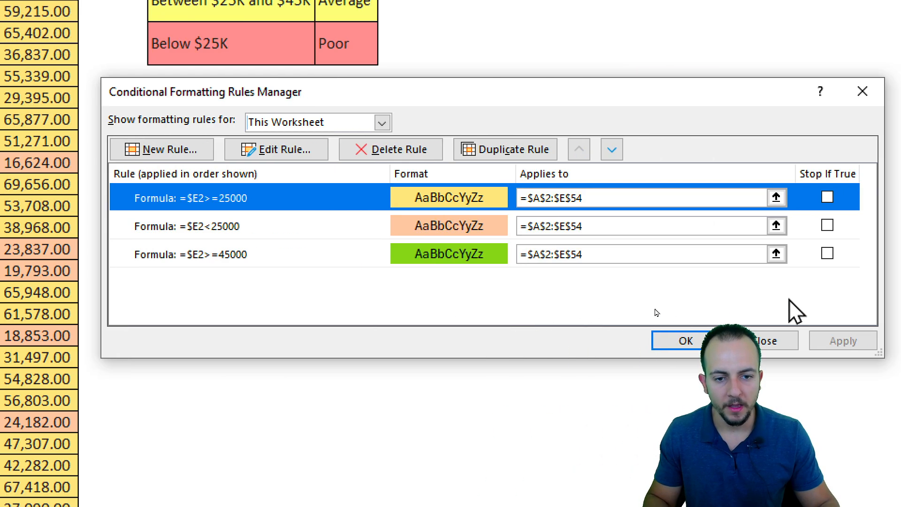
Step: Move the =$E2>=45000 rule above the other two rules and apply the new order
{"action": "left_click", "coordinate": [338, 256]}
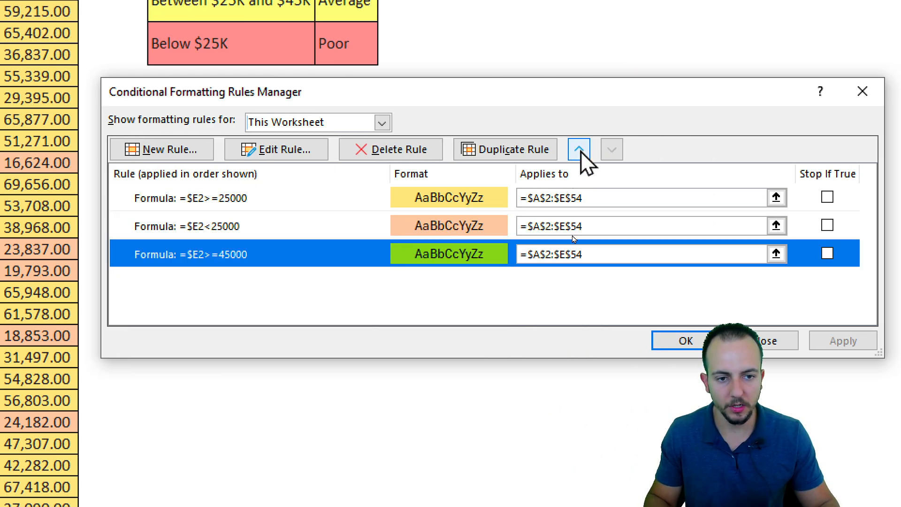
{"action": "left_click", "coordinate": [580, 150]}
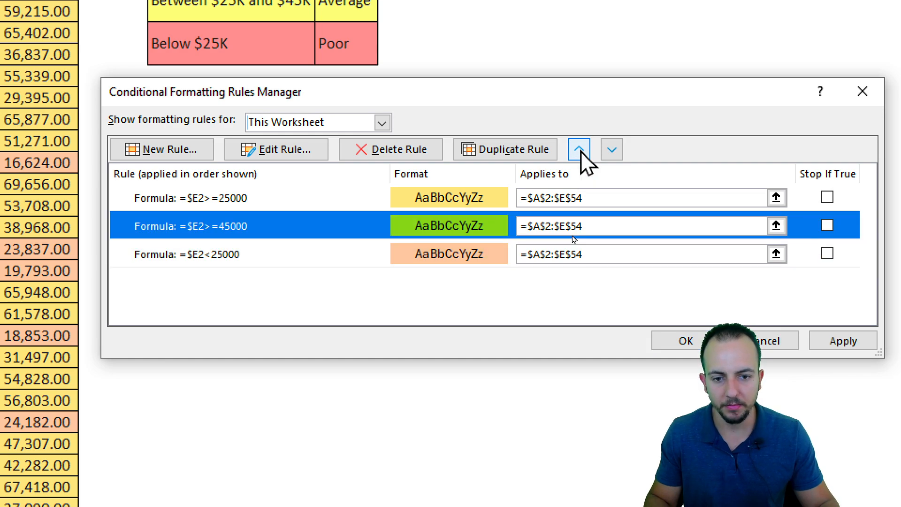
{"action": "left_click", "coordinate": [580, 150]}
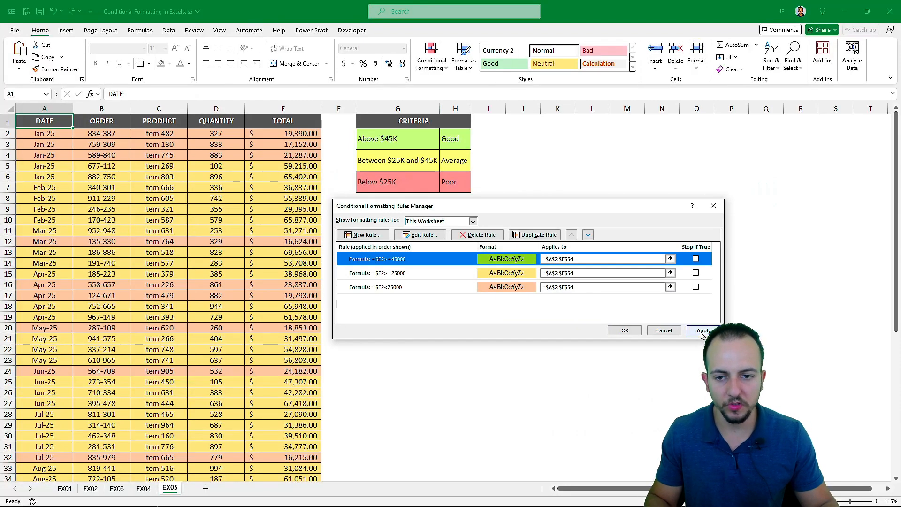
{"action": "left_click", "coordinate": [758, 343]}
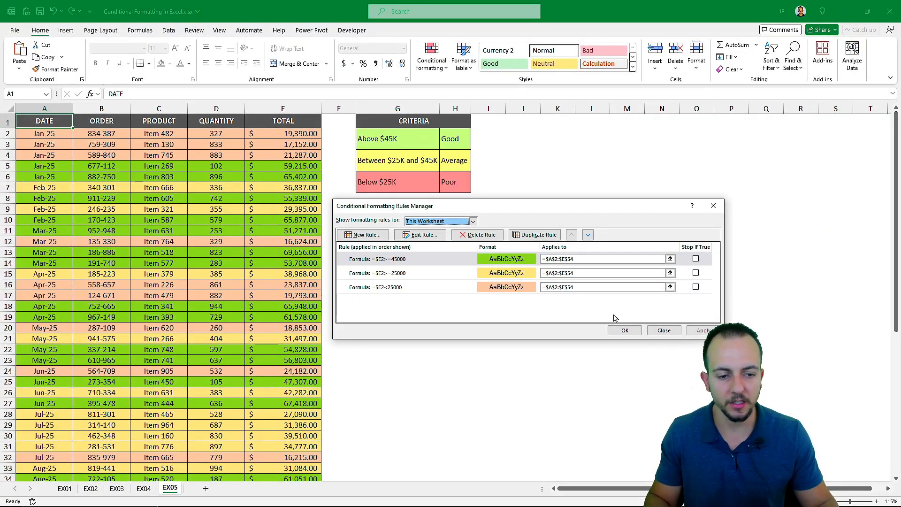
{"action": "left_click", "coordinate": [625, 330]}
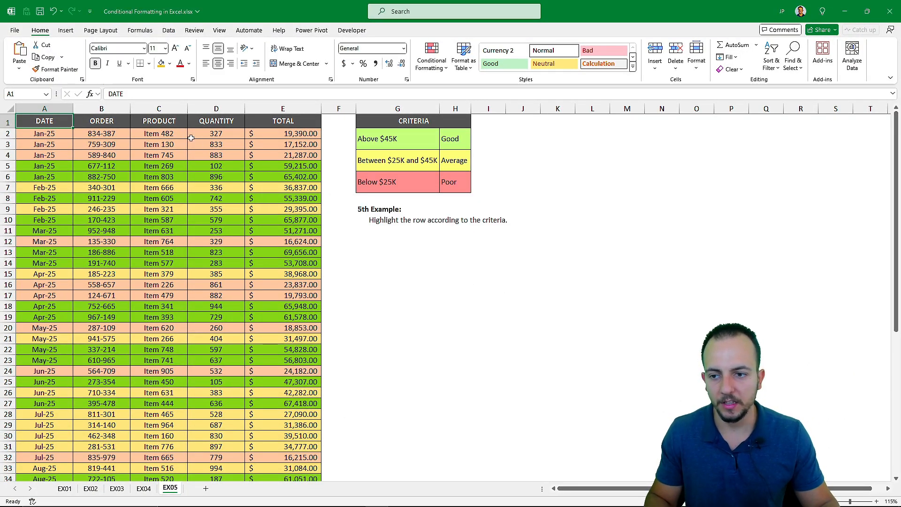